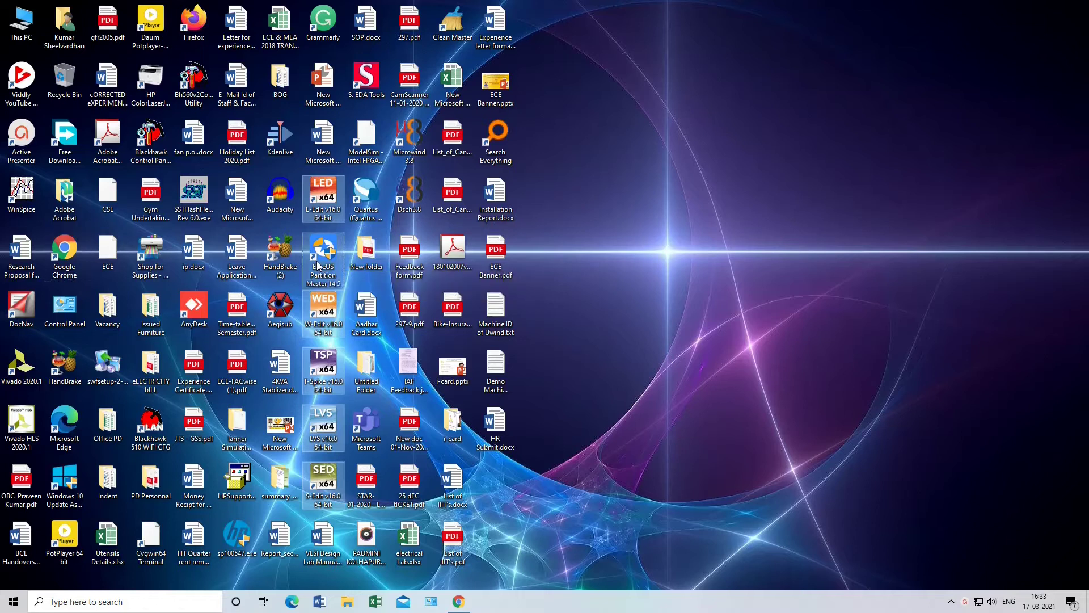
Launch Tanner S-Edit v16.0 from the desktop.
click(319, 282)
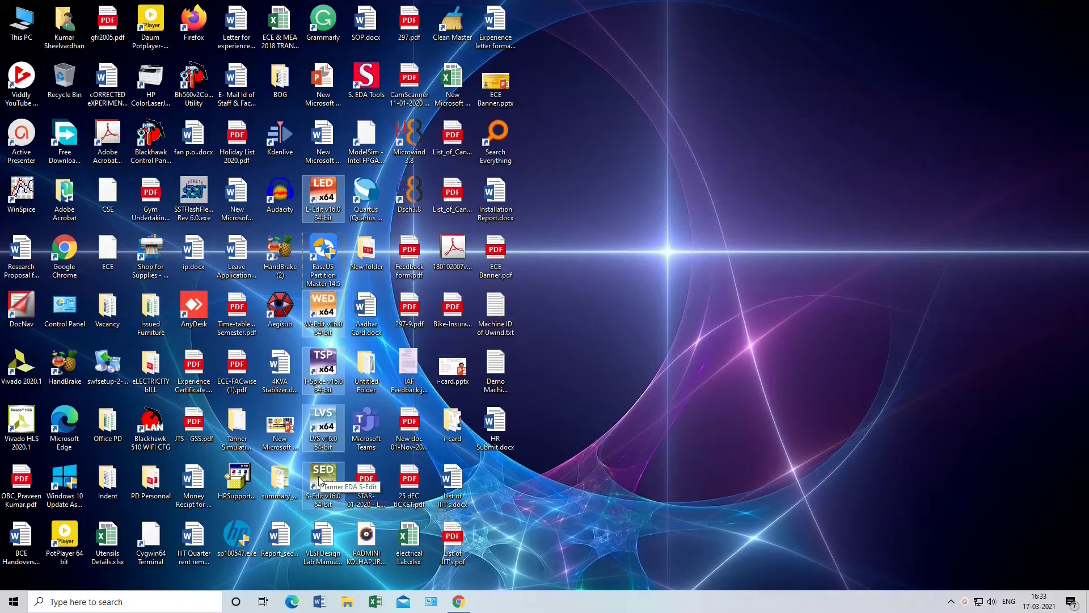
click(545, 394)
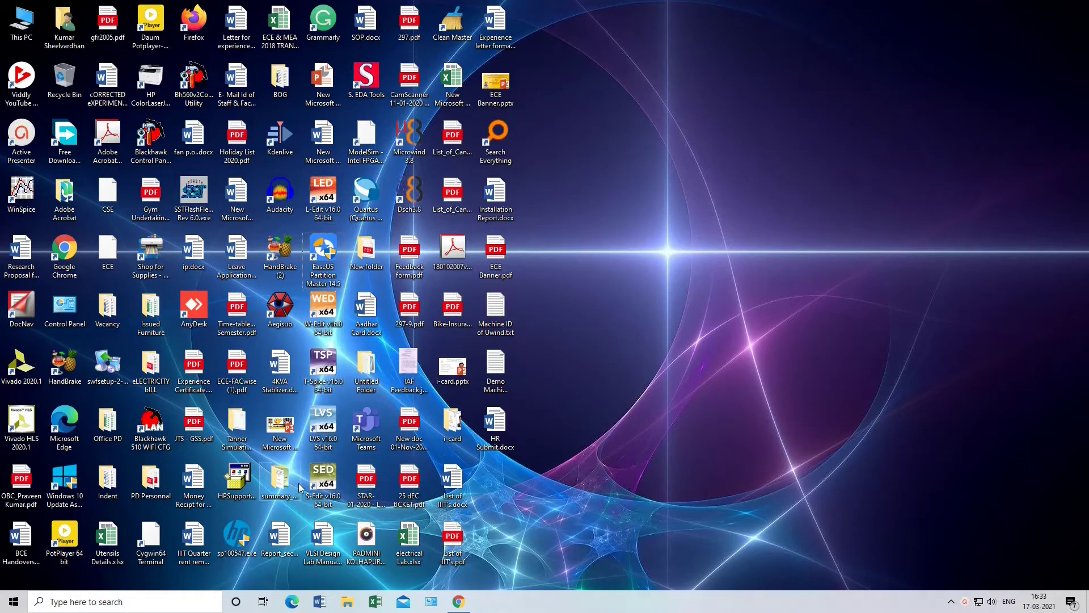
click(323, 481)
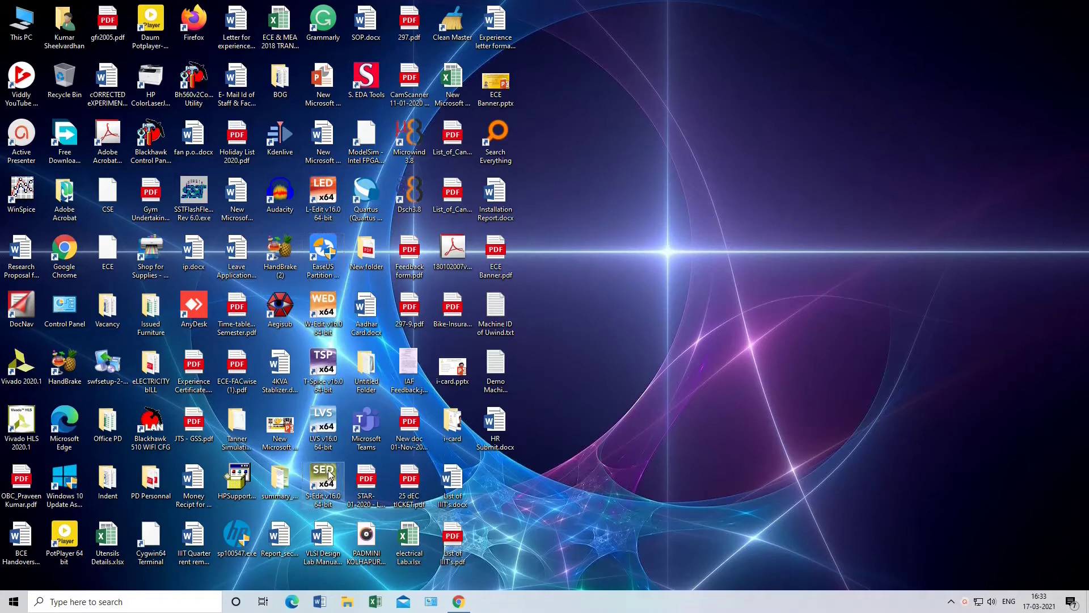
double_click(353, 360)
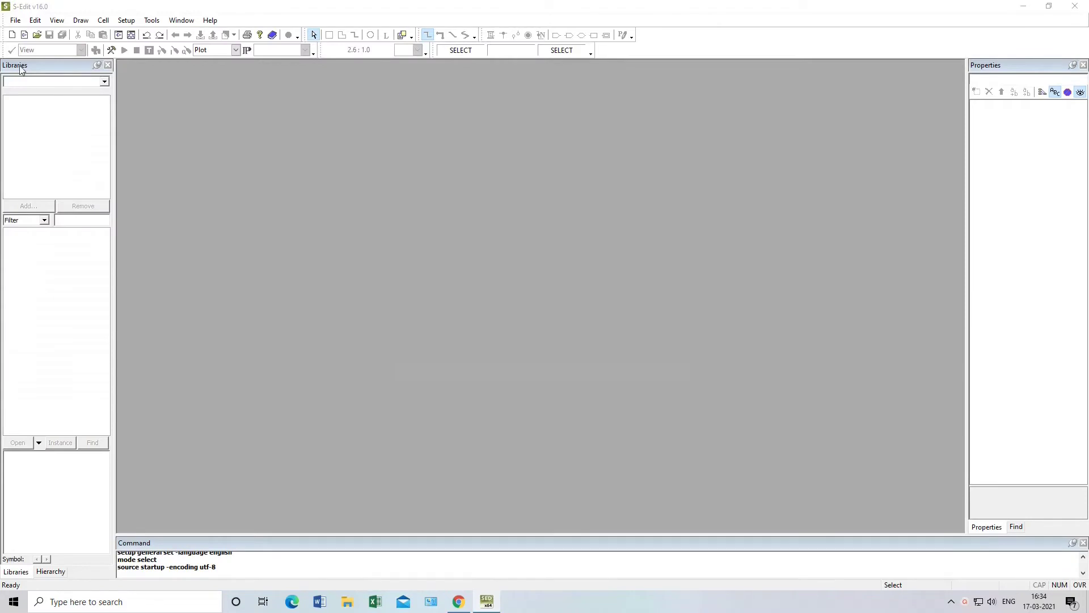
double_click(457, 5)
double_click(844, 42)
Start a new design named NMOS_VI and try to create it in the Tutorials folder.
click(16, 20)
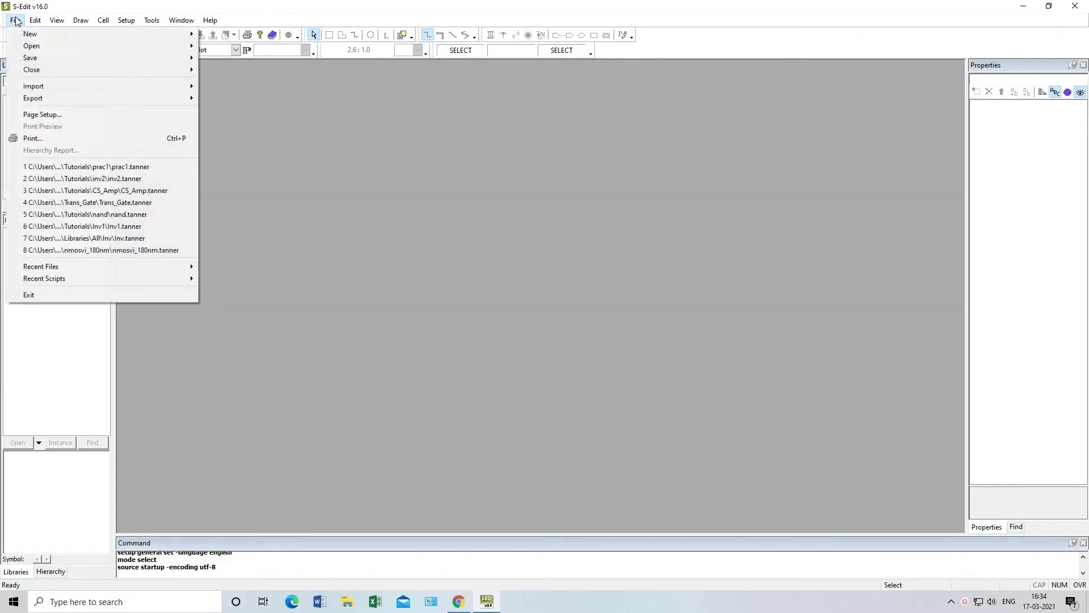
mouse_move(22, 35)
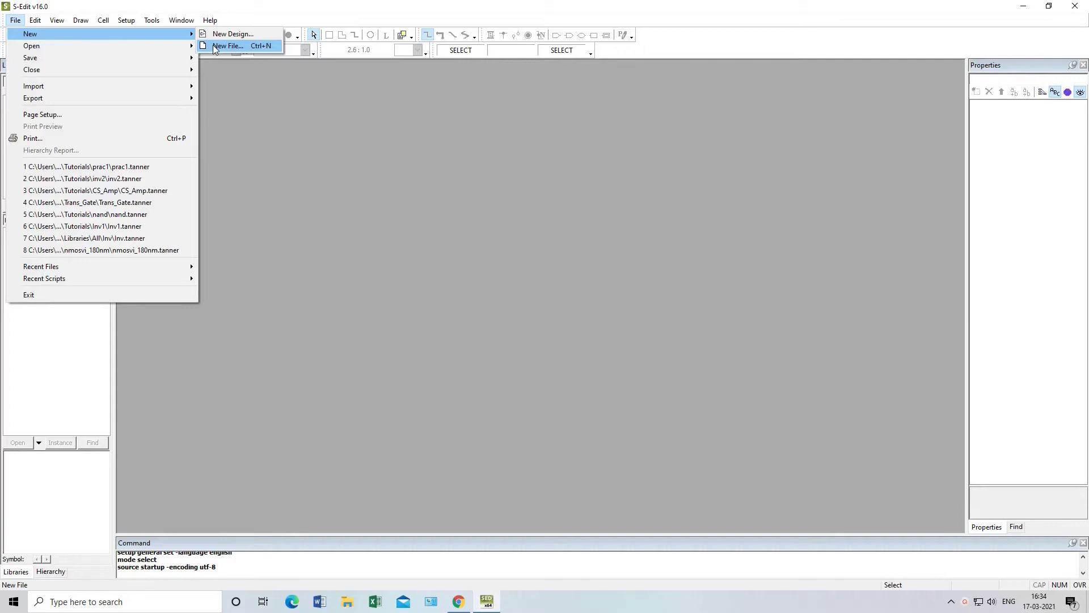
mouse_move(170, 46)
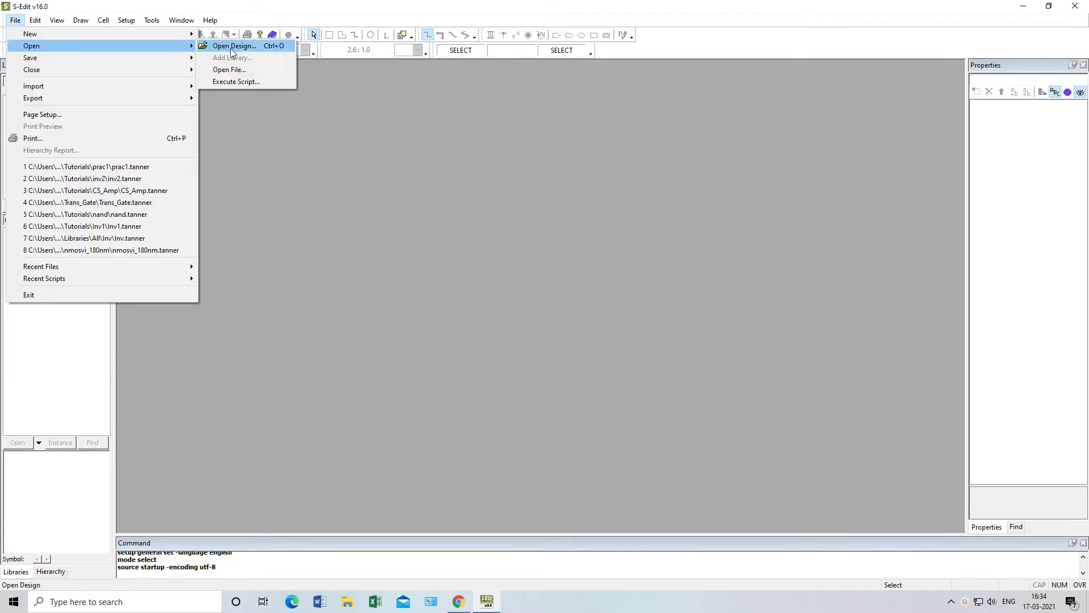
mouse_move(125, 35)
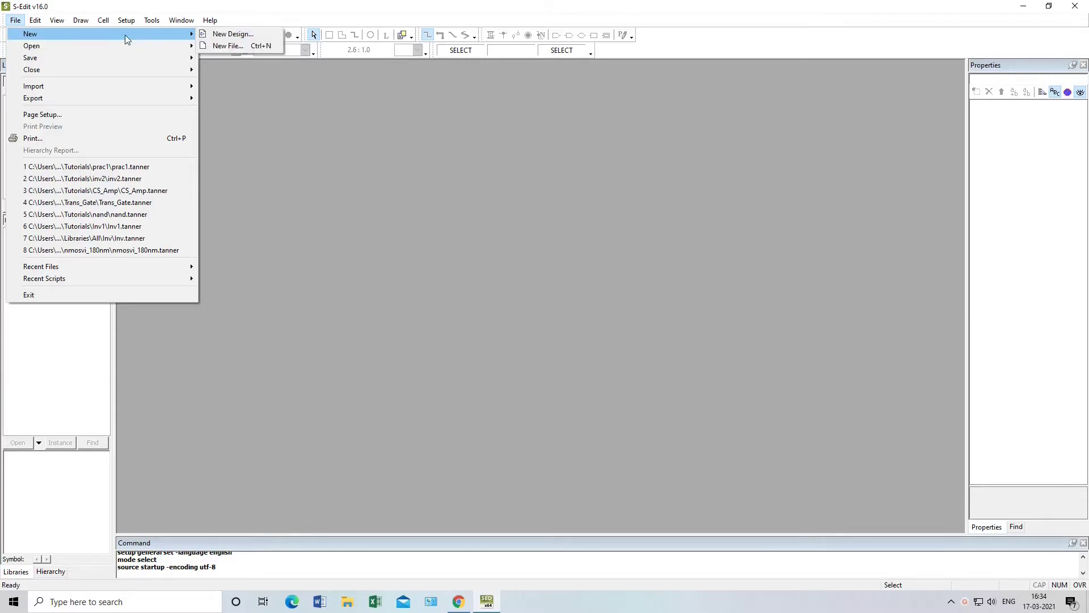
click(220, 35)
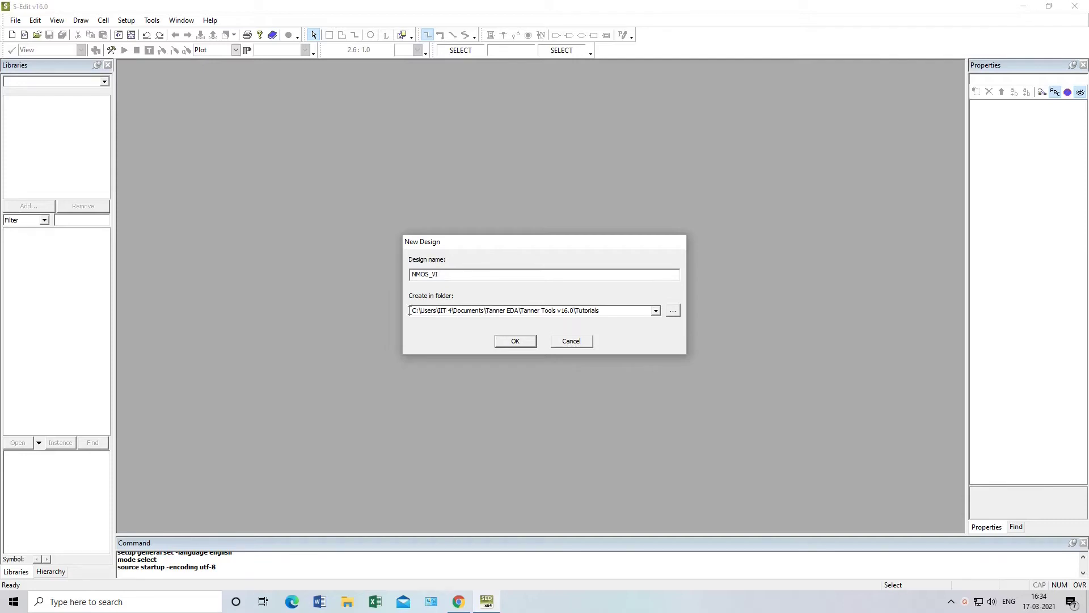
key(Tab)
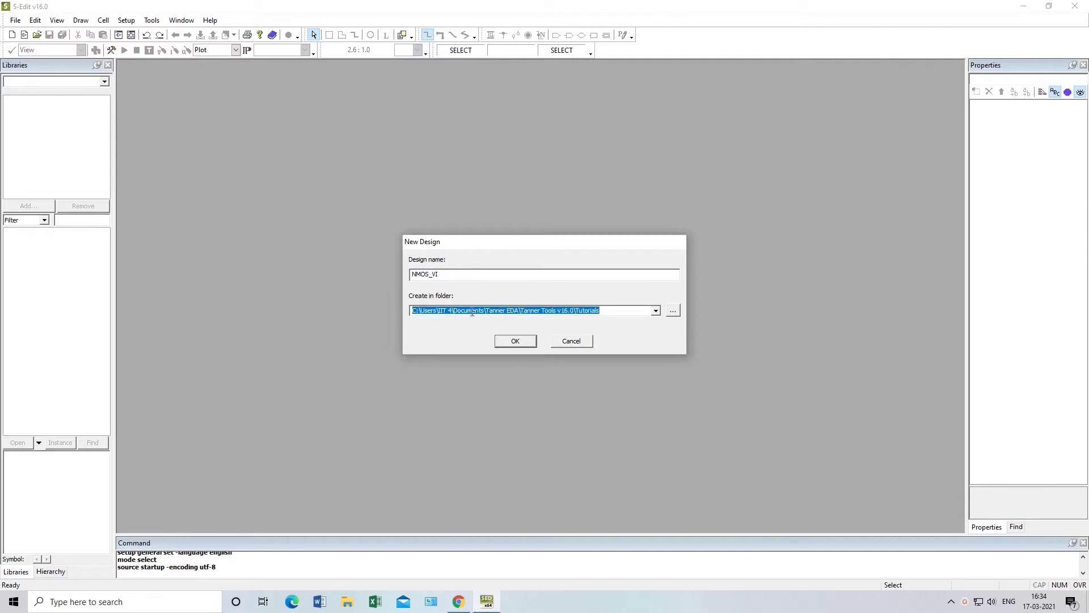
drag(456, 313, 604, 313)
click(613, 312)
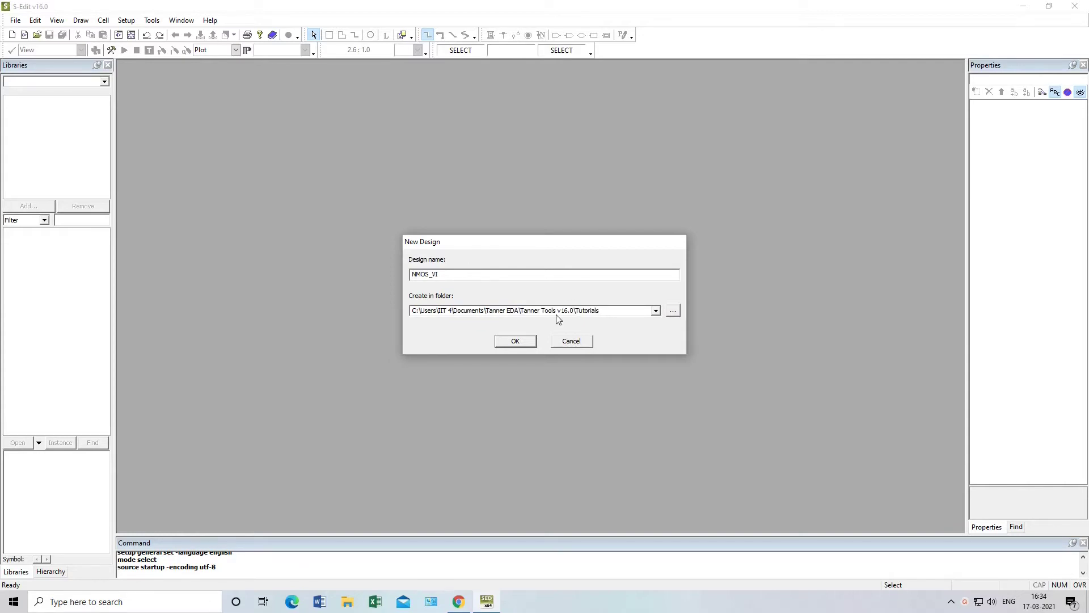
click(516, 341)
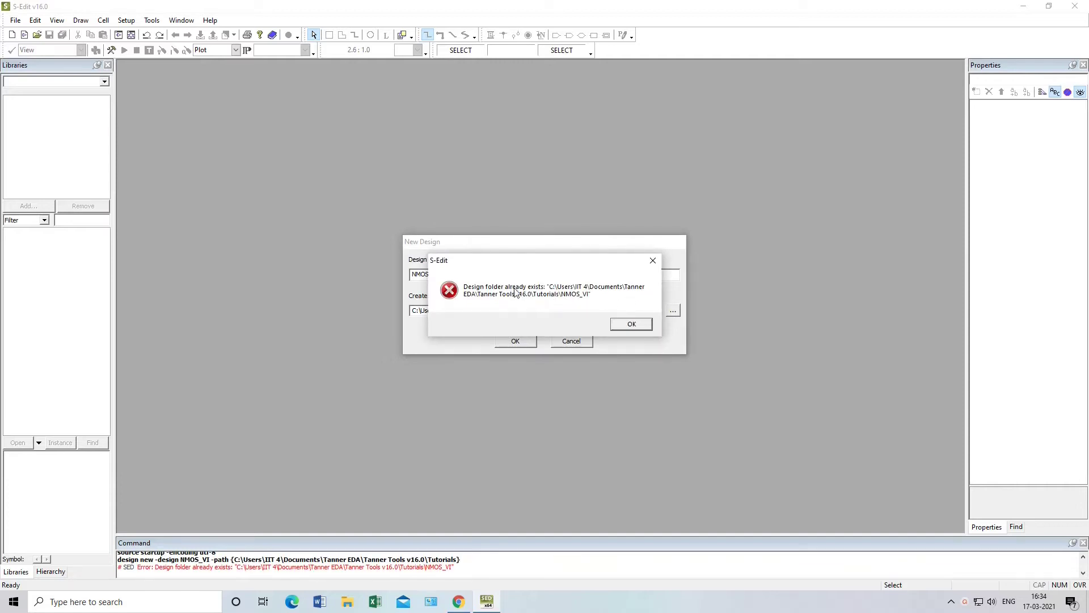
click(630, 324)
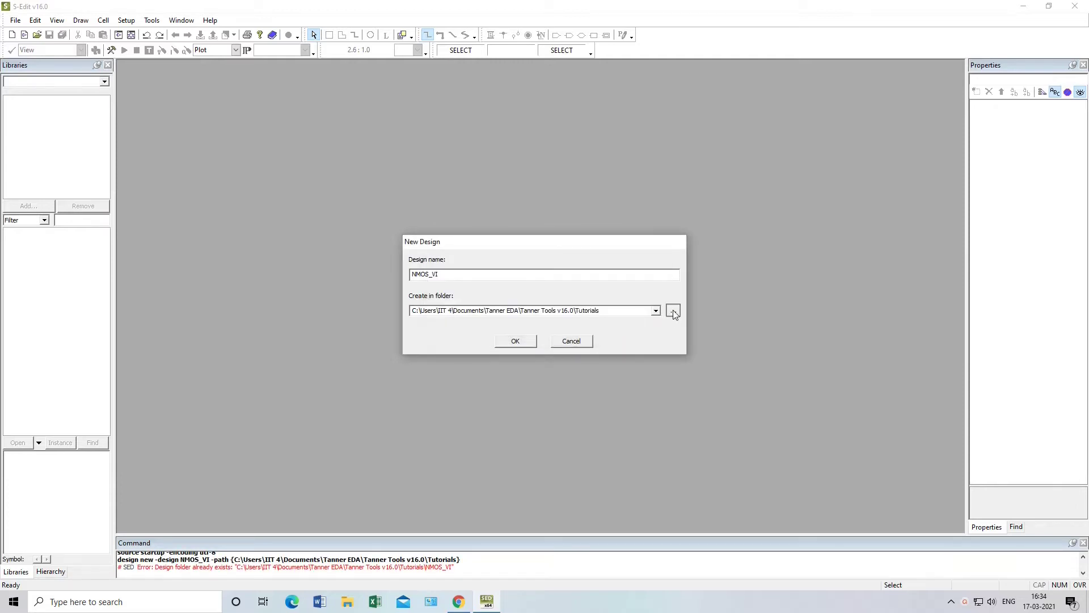
Set the new design's location to the Designs folder under Documents, Tanner EDA, Tanner Tools v16.0.
click(673, 310)
scroll(549, 289, up, 4)
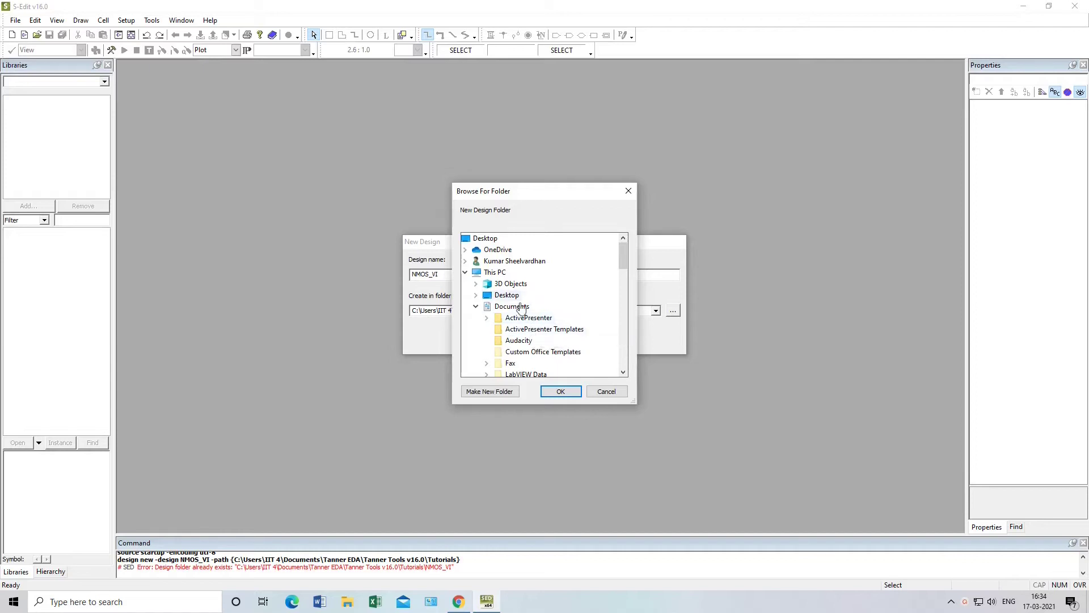
double_click(489, 265)
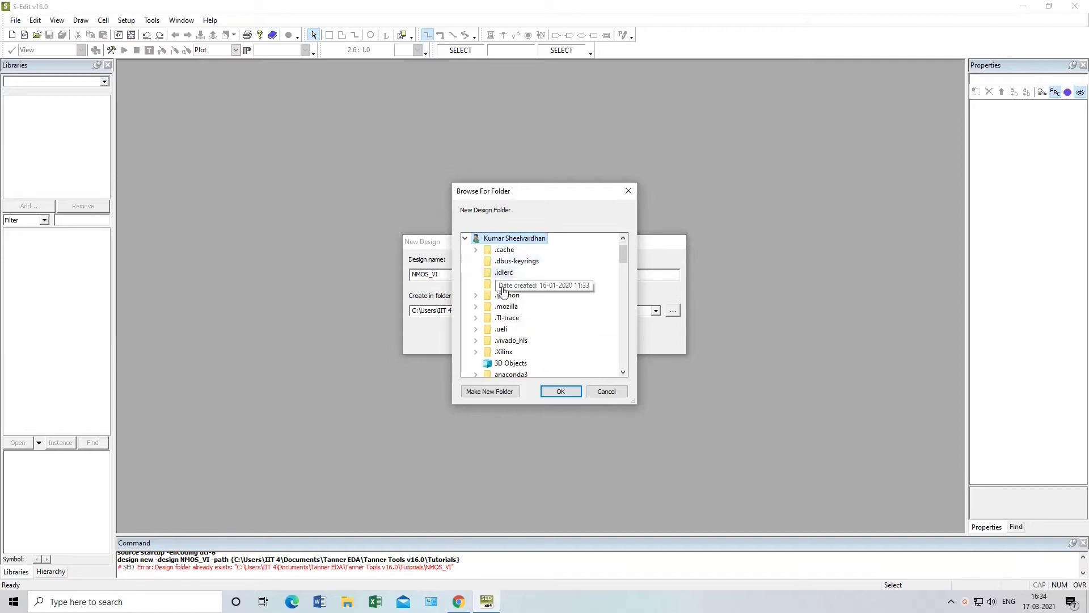
scroll(516, 323, down, 1)
scroll(518, 326, down, 4)
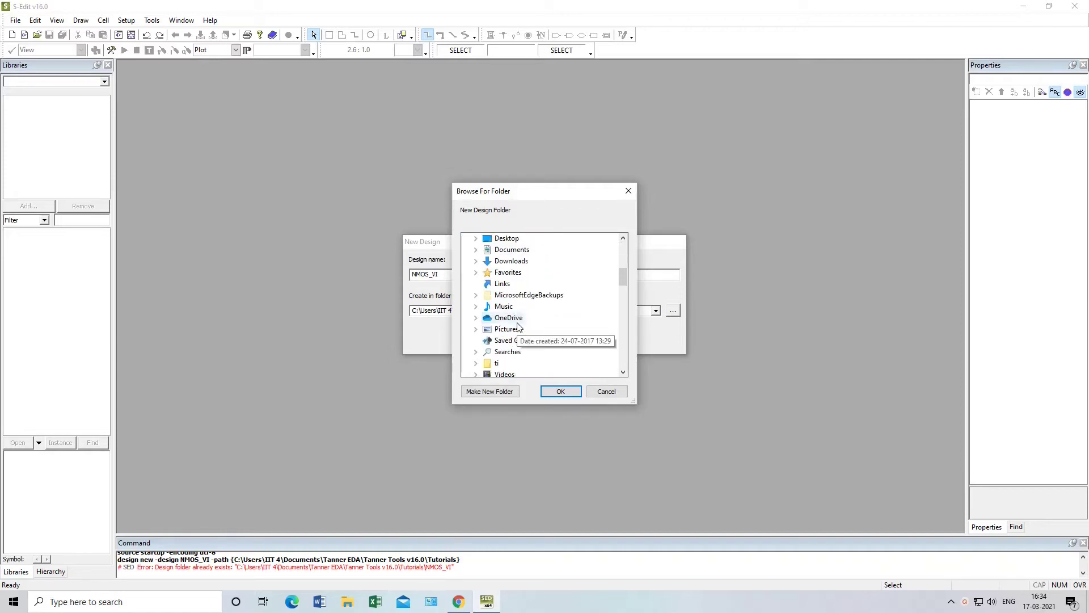
scroll(517, 327, down, 3)
scroll(516, 330, down, 2)
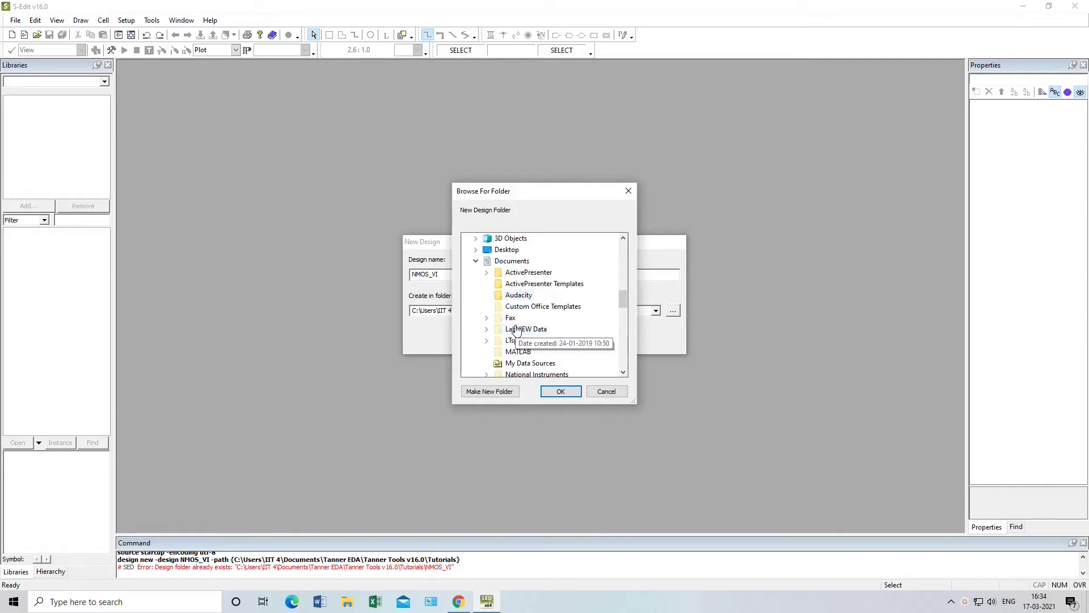
scroll(514, 286, up, 1)
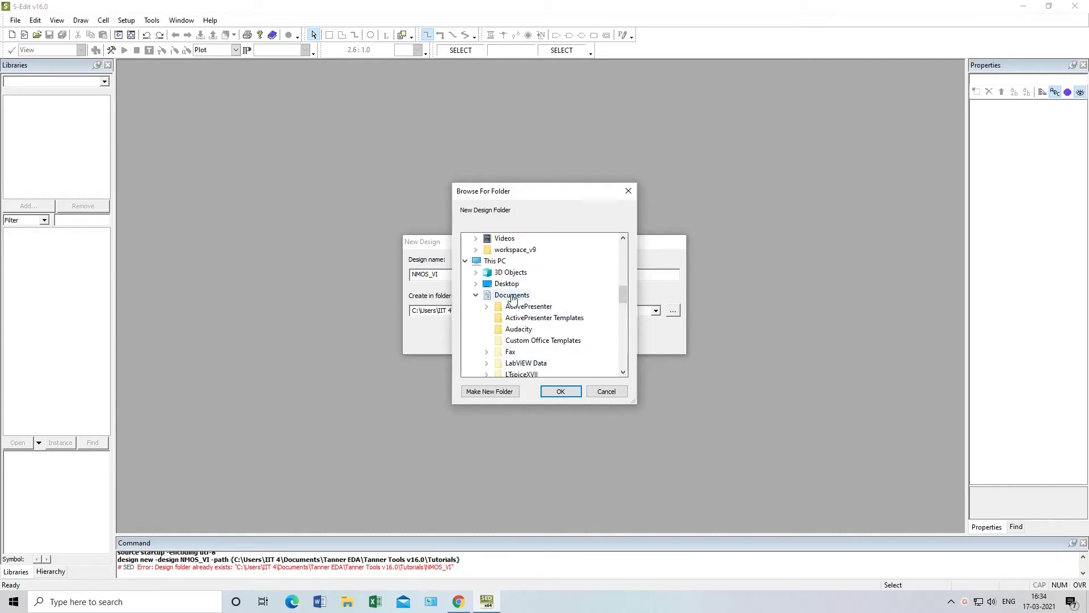
scroll(554, 314, down, 4)
scroll(554, 315, down, 1)
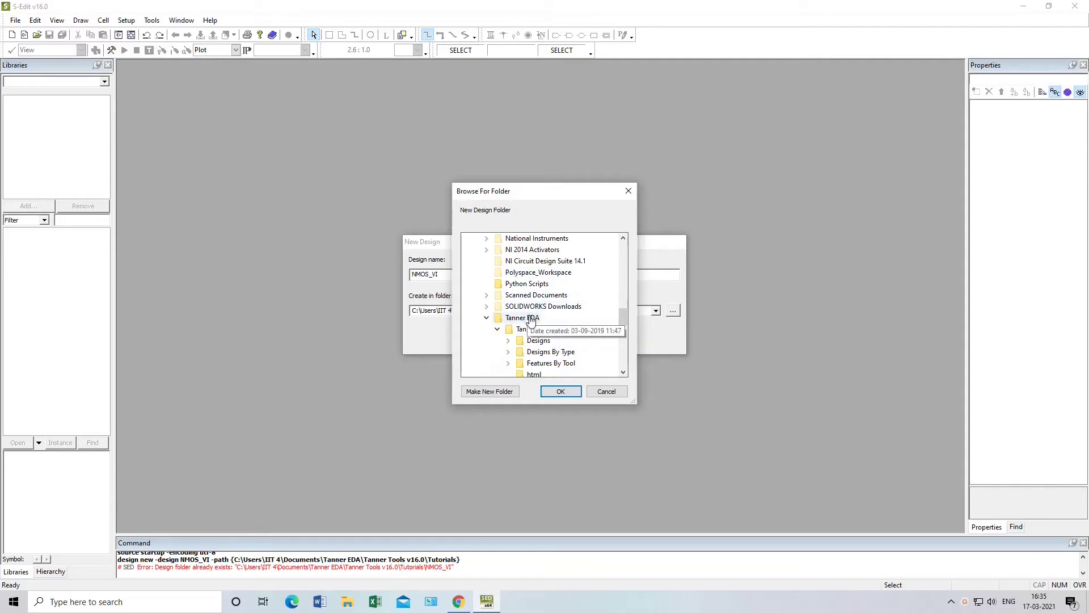
scroll(548, 335, down, 3)
scroll(546, 328, up, 1)
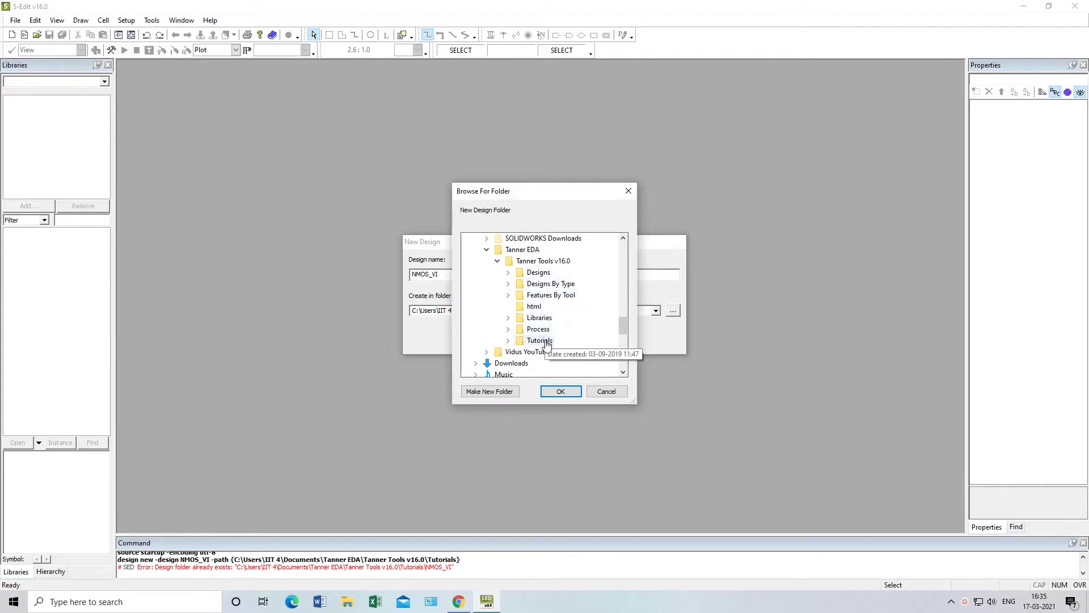
double_click(539, 273)
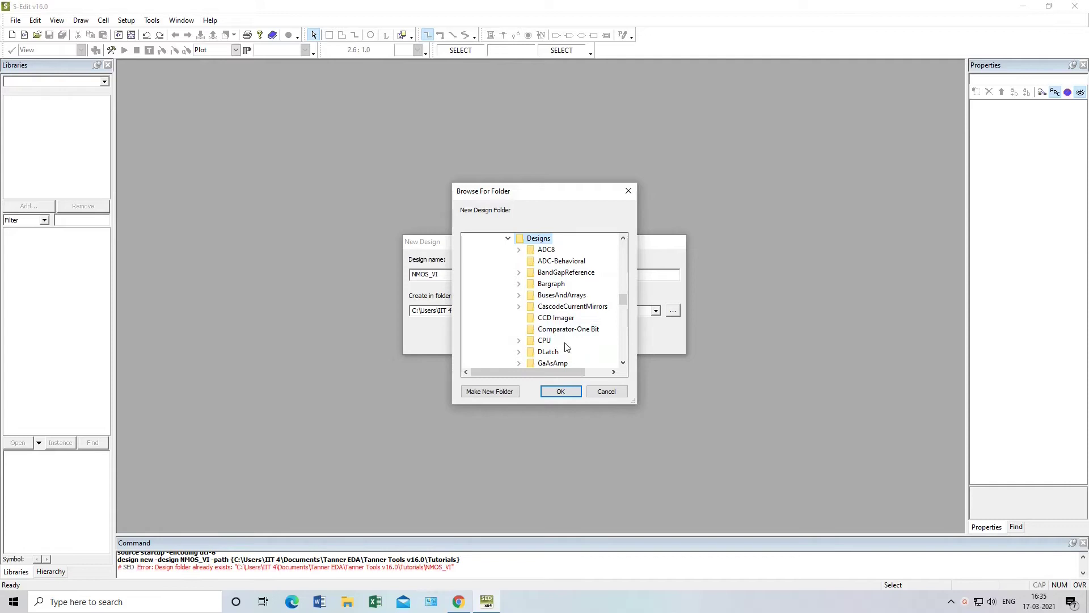
click(508, 238)
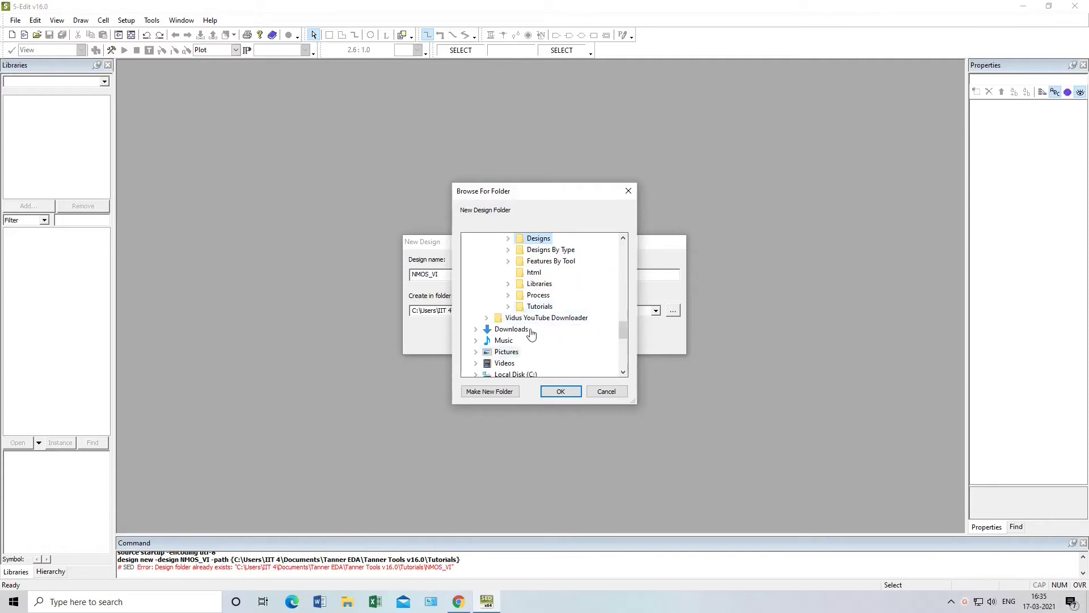
click(577, 393)
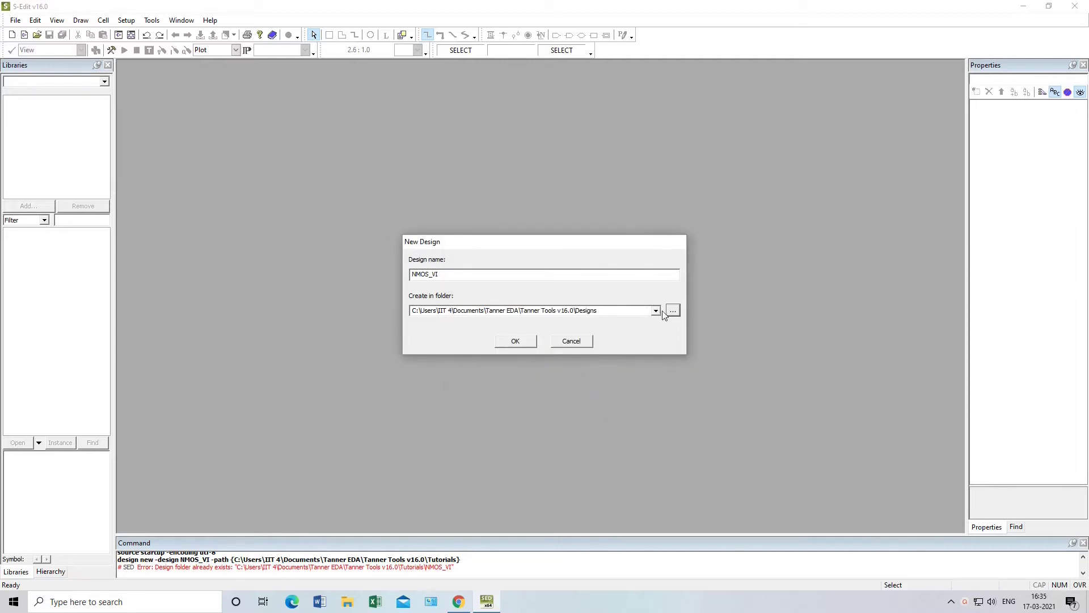
Shorten the design's location to the Tanner Tools v16.0 folder and create the NMOS_VI design there.
click(611, 310)
drag(593, 310, 579, 312)
key(BackSpace)
key(BackSpace)
click(516, 342)
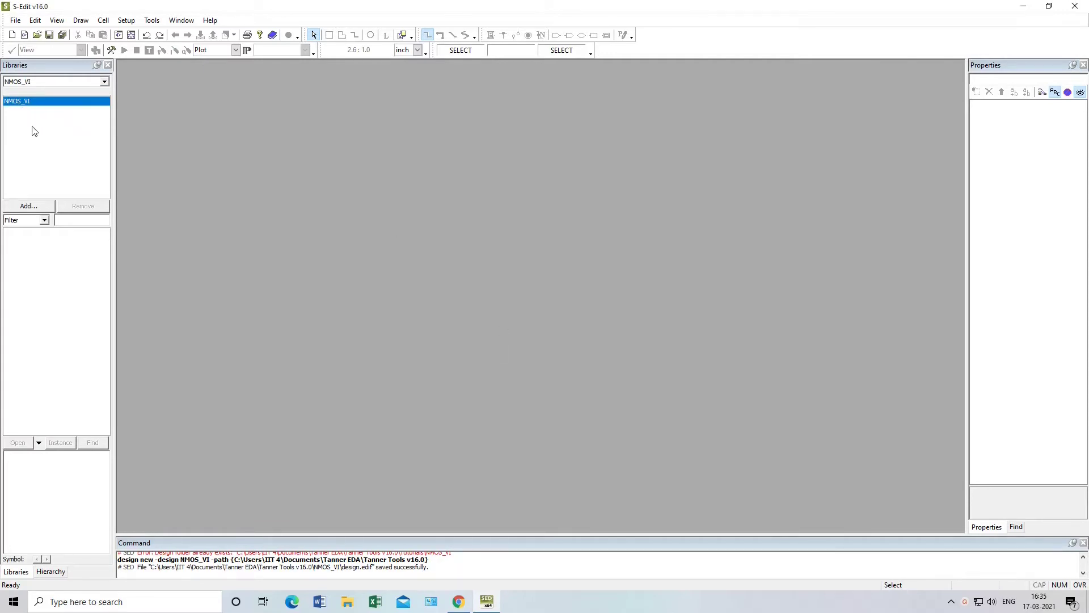
Add the All.tanner library from the Libraries\All folder of Tanner Tools v16.0 to the NMOS_VI design.
click(15, 111)
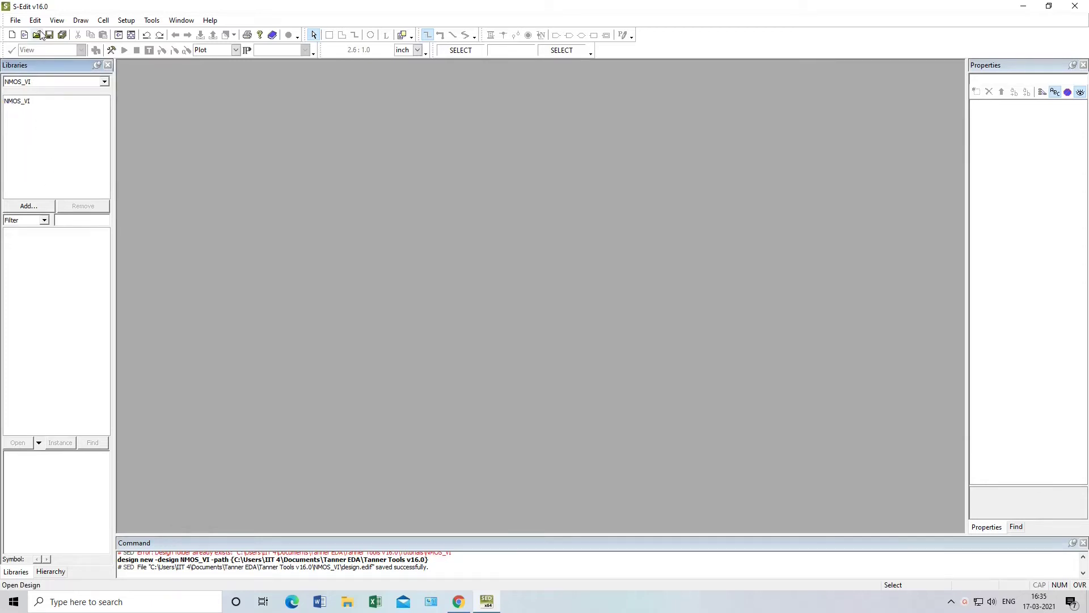
click(28, 205)
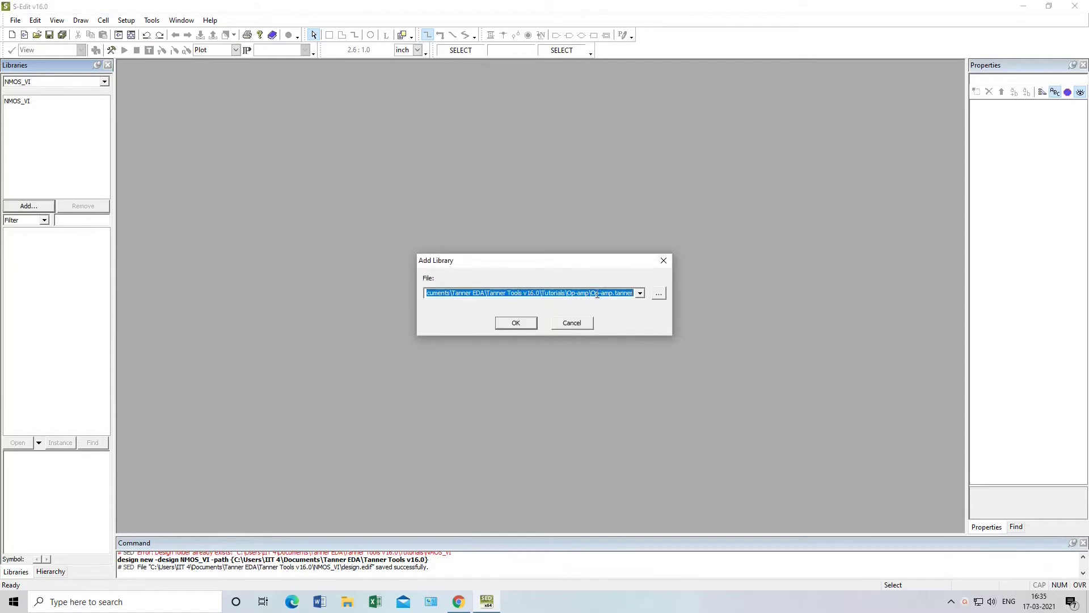
click(659, 292)
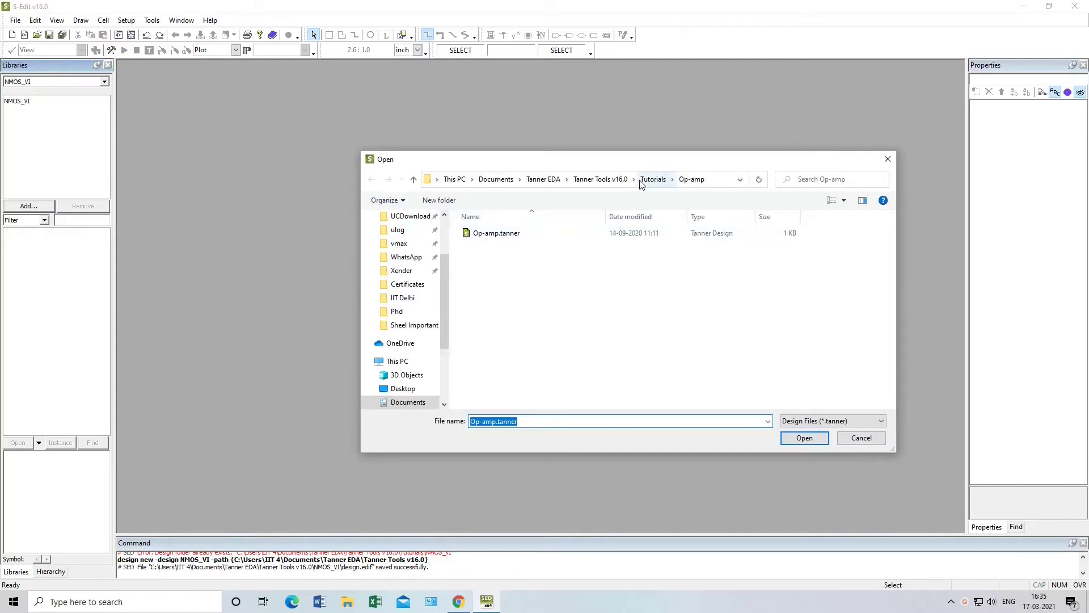
click(582, 183)
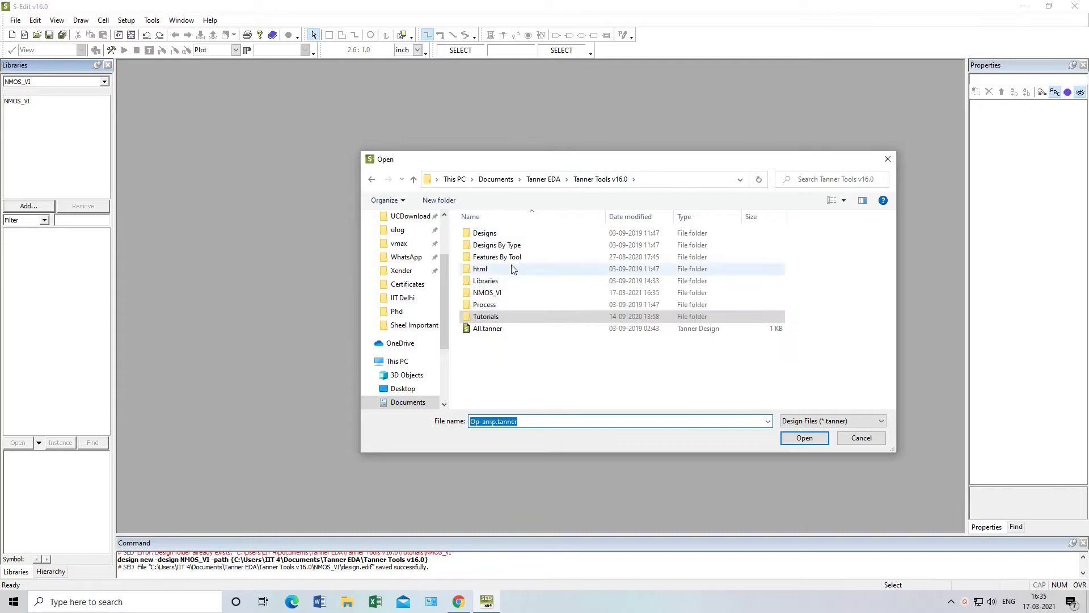
double_click(487, 281)
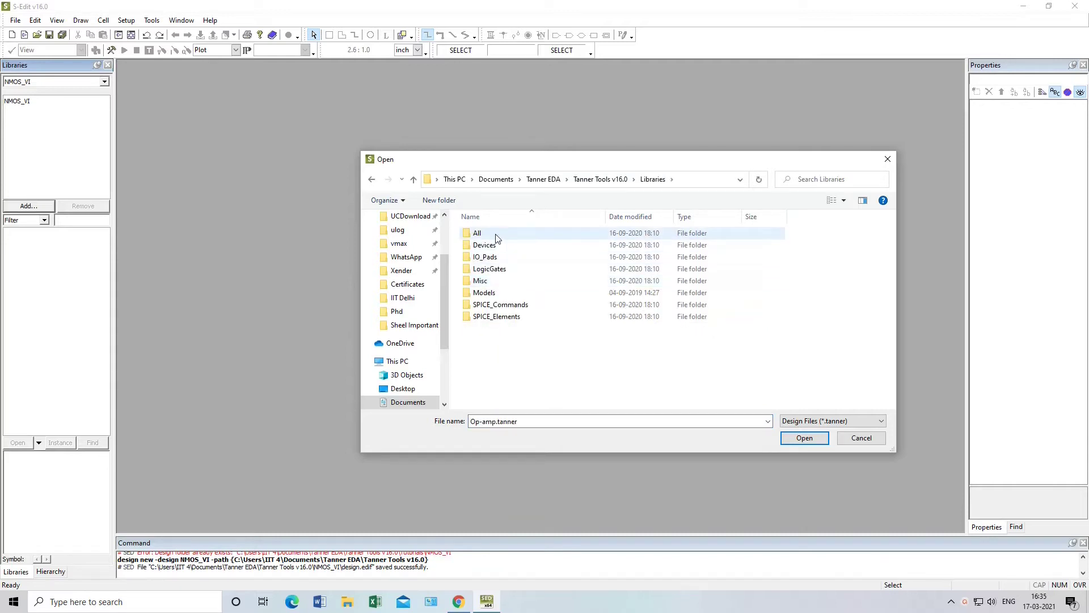
double_click(497, 236)
click(499, 262)
double_click(499, 262)
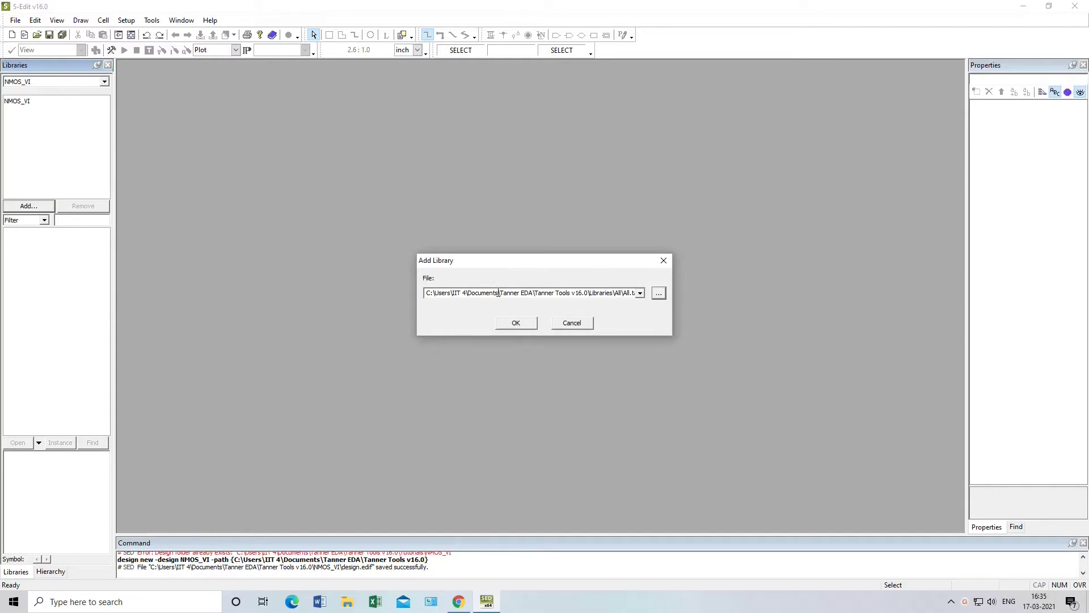
click(519, 325)
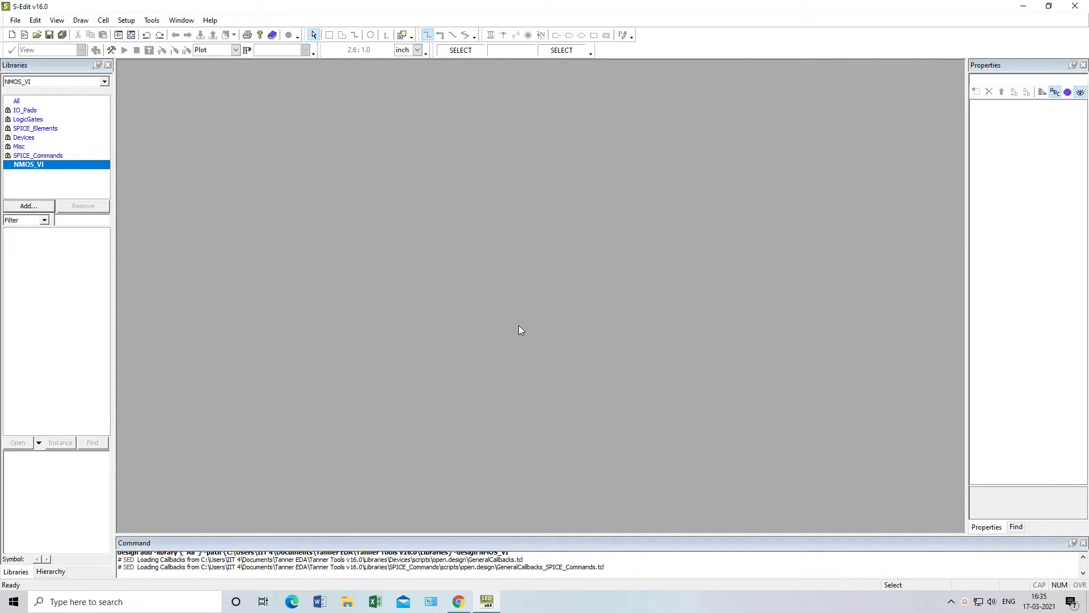
Examine the cells of the IO_Pads and LogicGates libraries, previewing the INV, Mux2, NAND2C and NOR2 symbols.
click(20, 111)
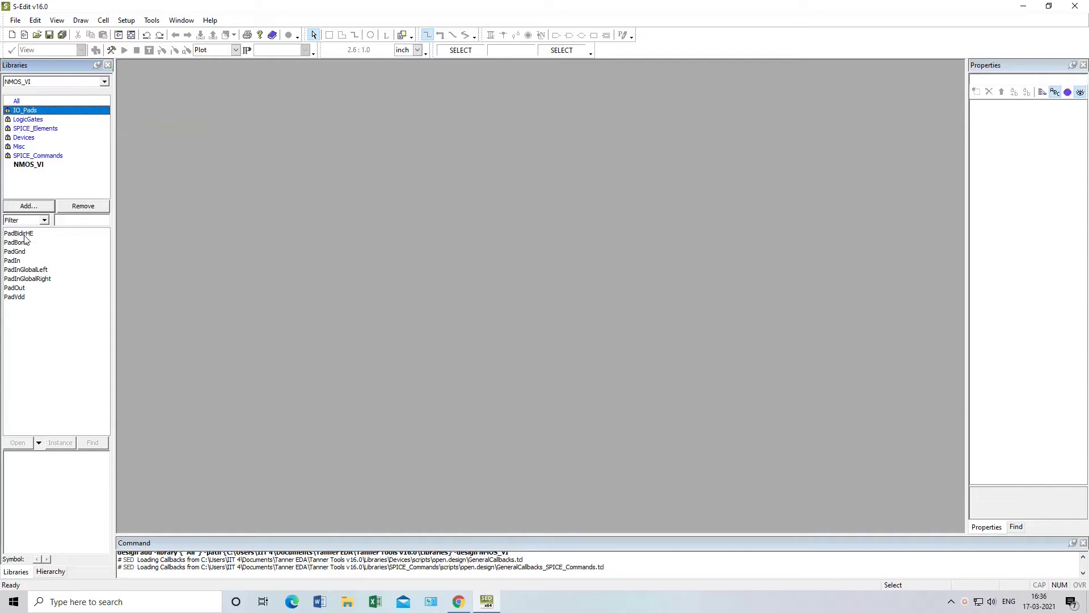
click(25, 121)
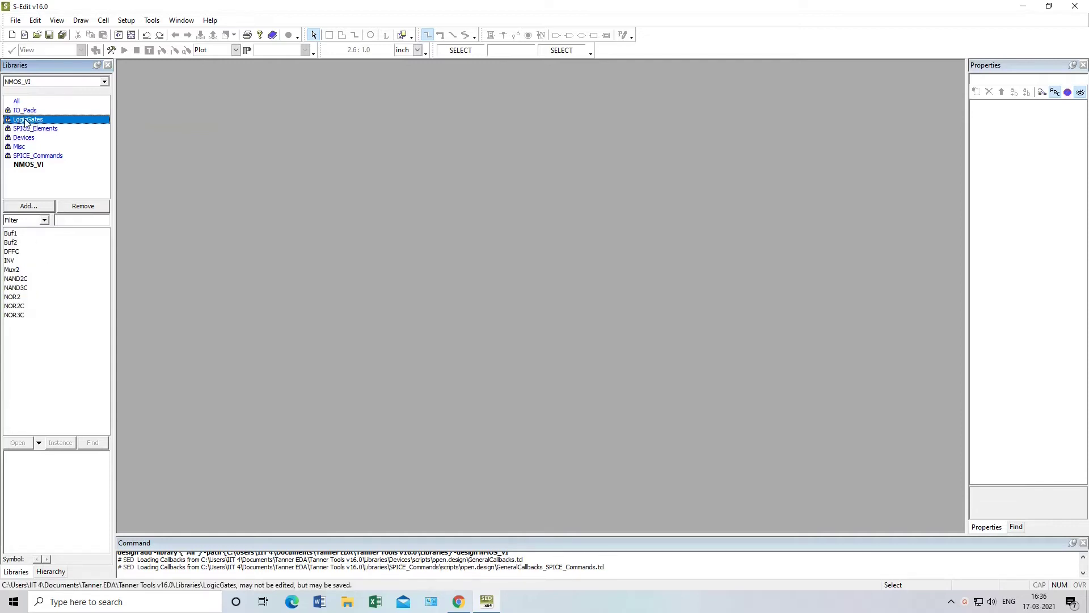
click(11, 262)
click(12, 271)
click(15, 279)
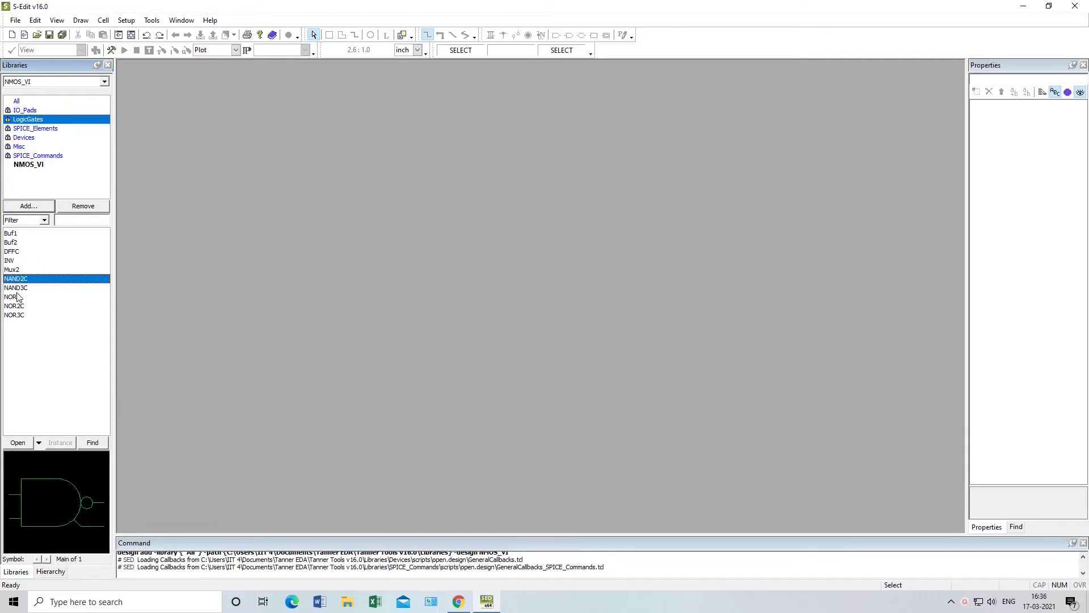
click(17, 297)
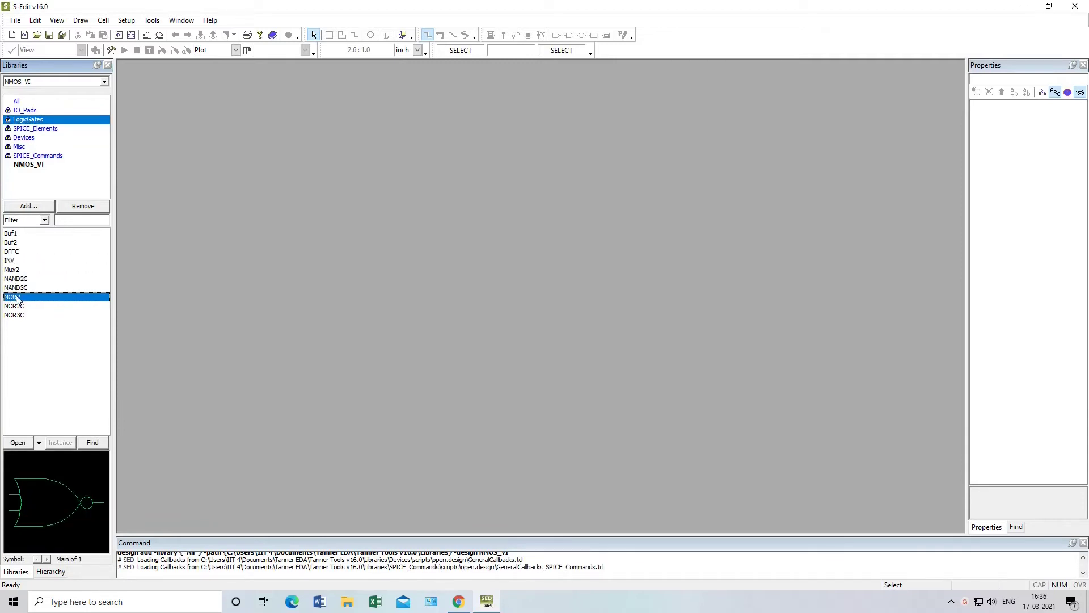
Preview the Buf1, Buf2 and INV symbols of the LogicGates library.
click(16, 234)
click(16, 244)
click(14, 262)
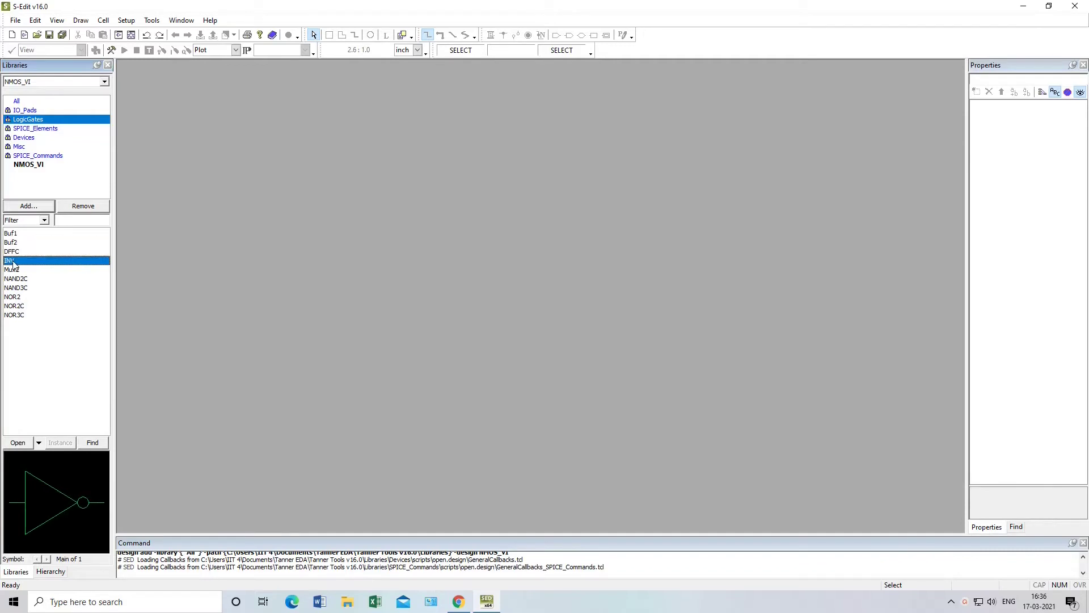
Examine the SPICE_Elements library, previewing the CurrentSource, Transformer, TransmissionLine, VCCS_G_Element and VoltageSource symbols.
click(39, 129)
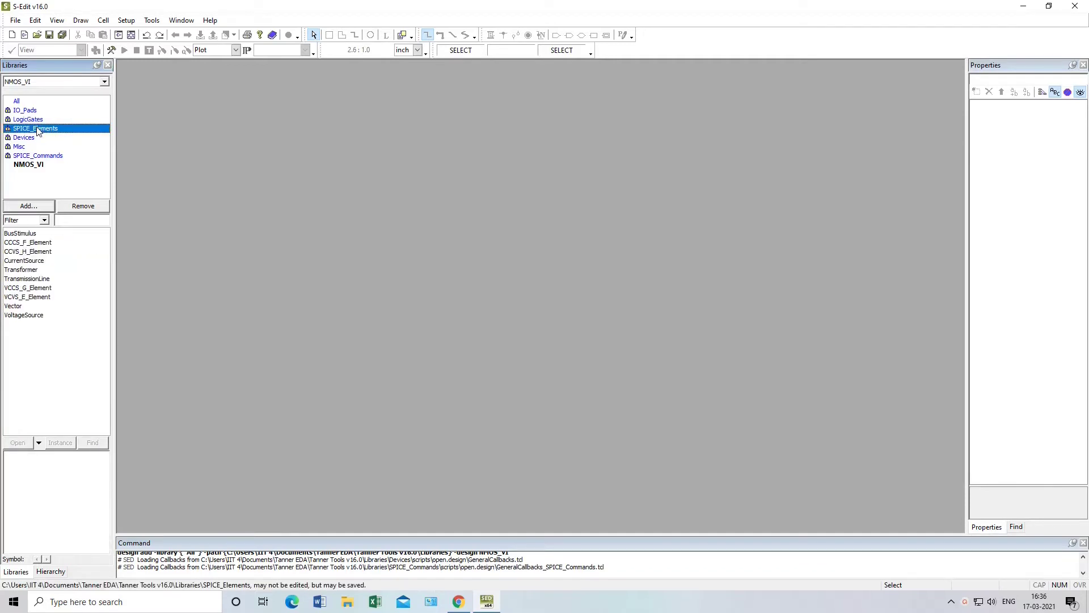
click(21, 259)
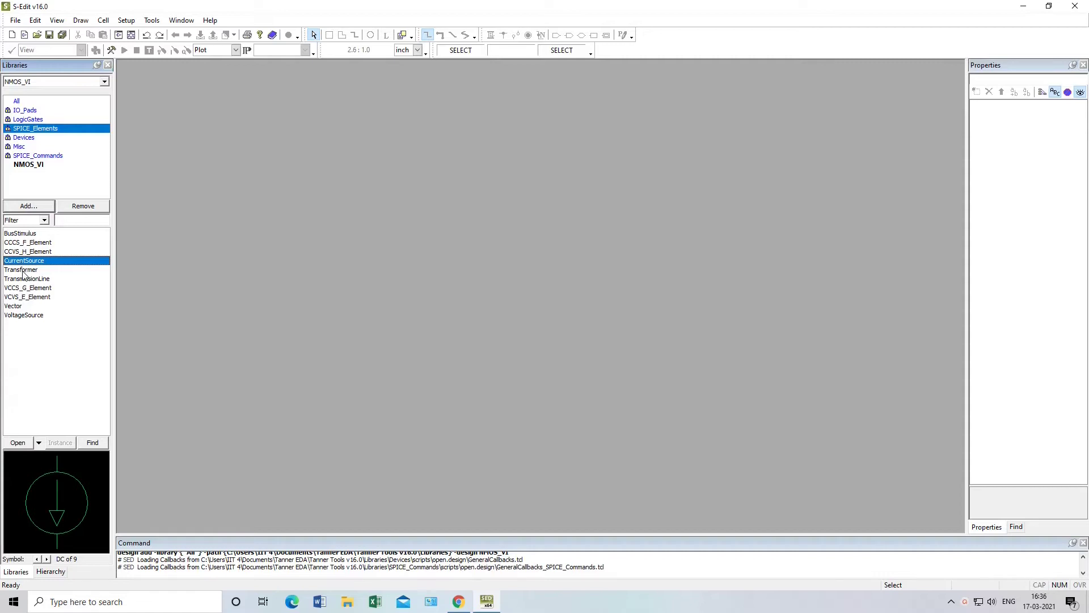
click(23, 272)
click(25, 279)
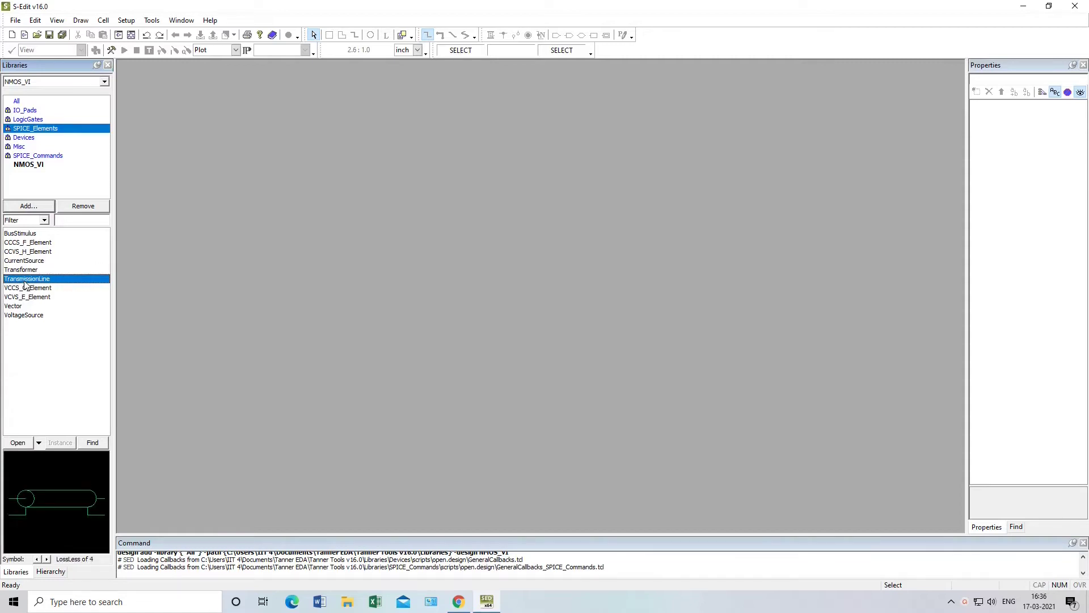
click(29, 288)
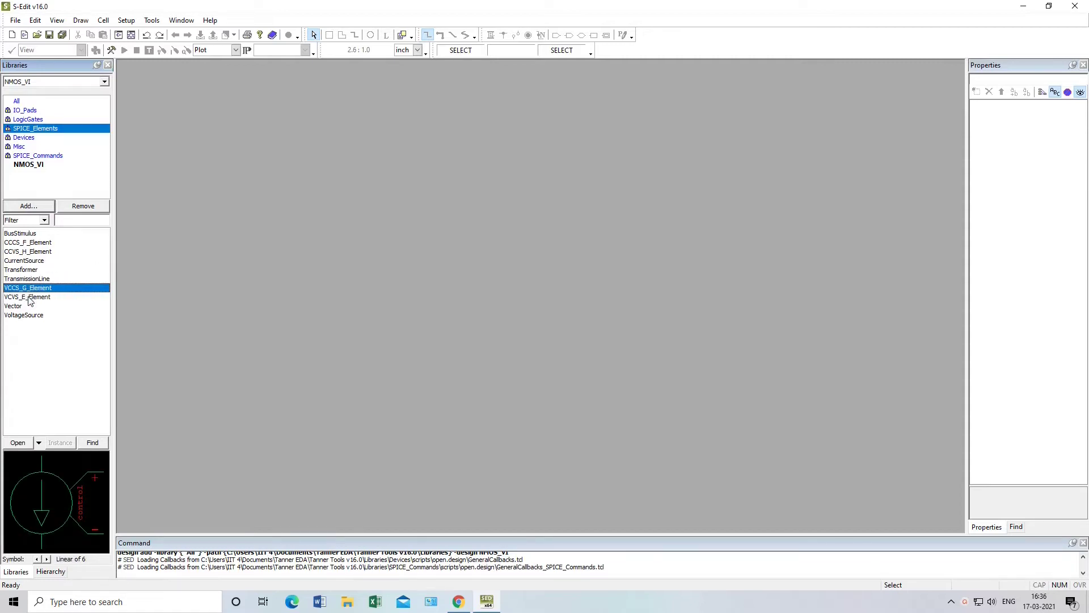
click(23, 316)
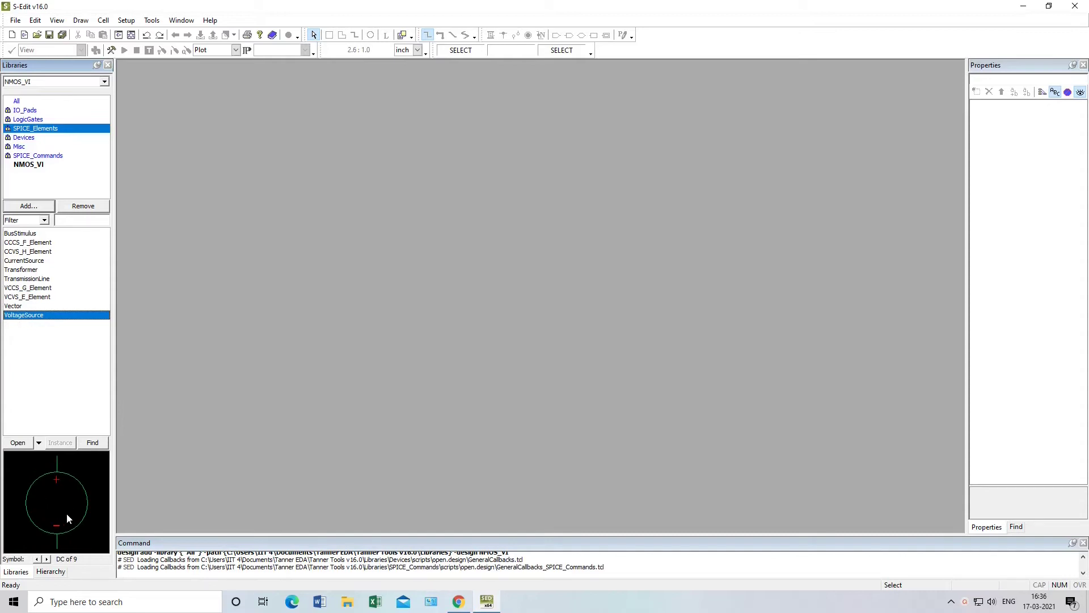
Review all symbol variants of the VoltageSource cell, from DC through FrequencyModulated and back to DC.
click(47, 560)
click(39, 560)
click(47, 560)
click(48, 560)
click(48, 560)
click(47, 559)
click(47, 559)
click(47, 559)
click(47, 560)
click(48, 559)
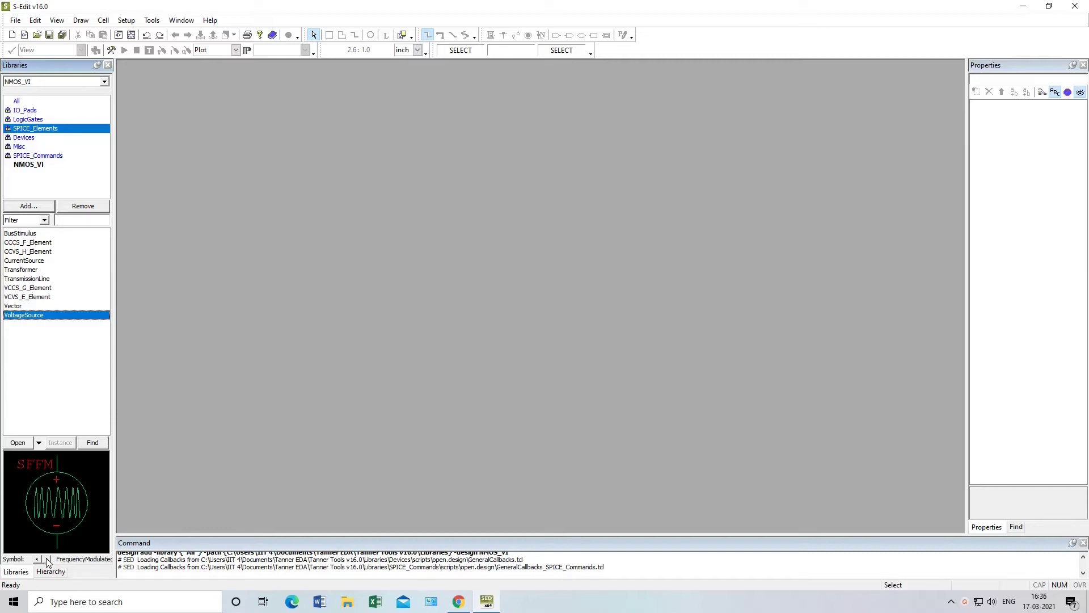
click(47, 559)
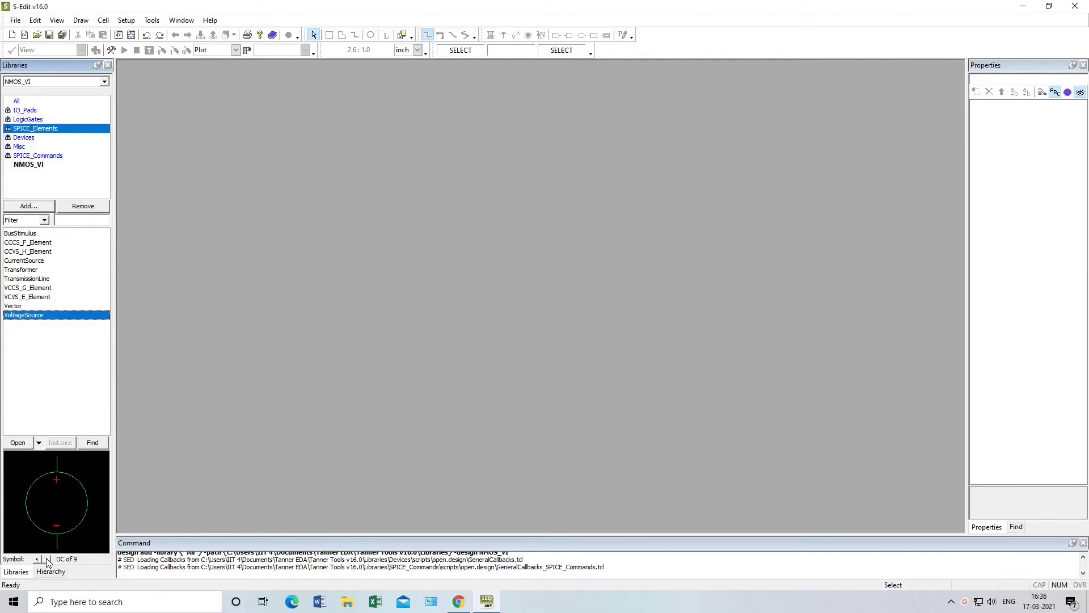
Examine the Devices library, previewing the Capacitor, Diode, Inductor, nFET, nMesfet, NMOS, pFET and pMesfet symbols.
click(23, 139)
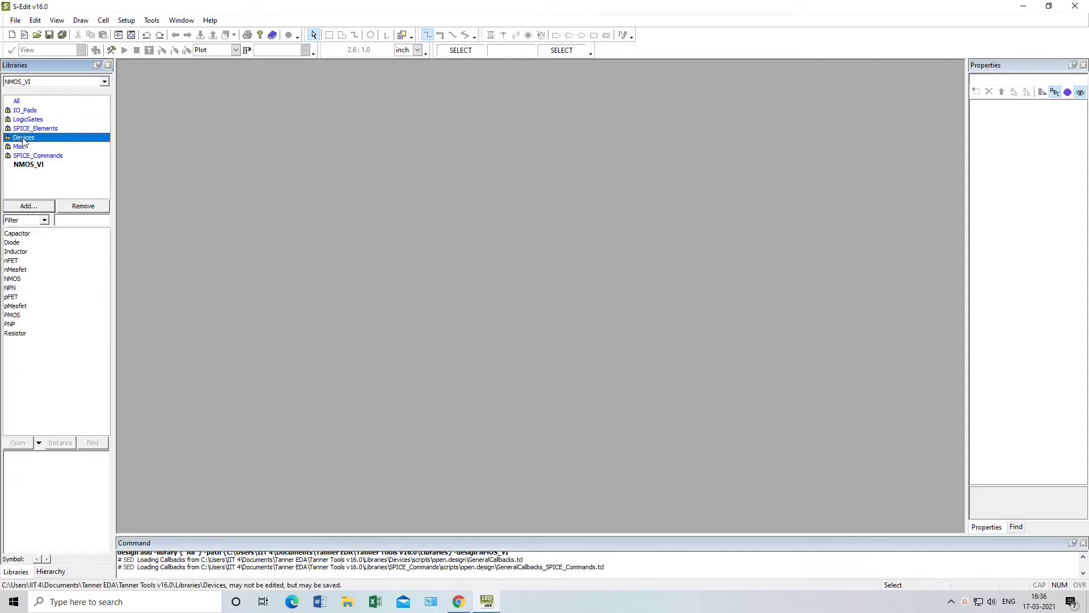
click(17, 234)
click(15, 243)
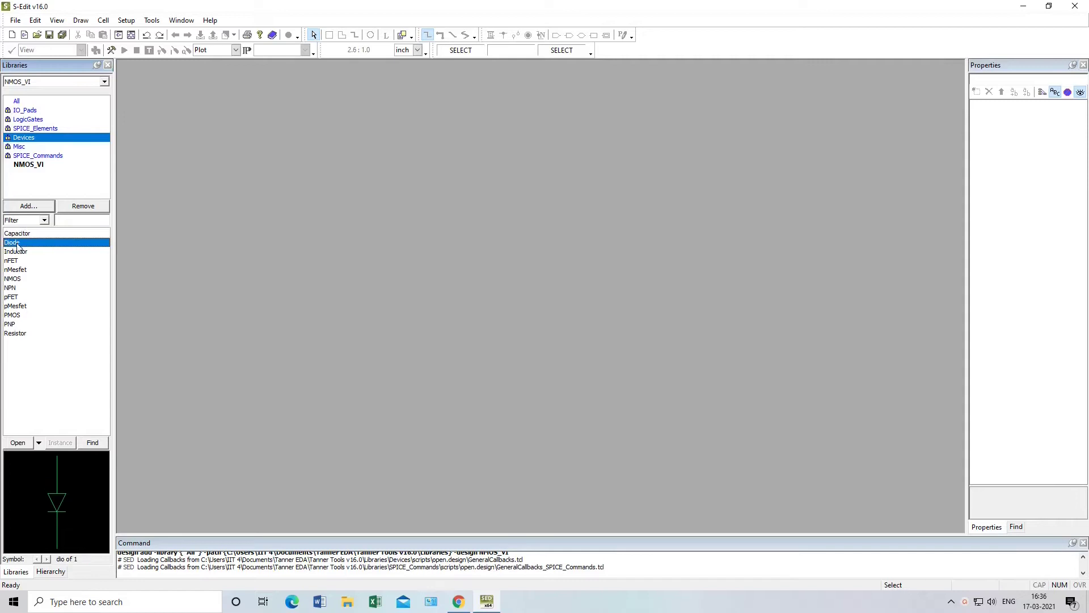
click(14, 253)
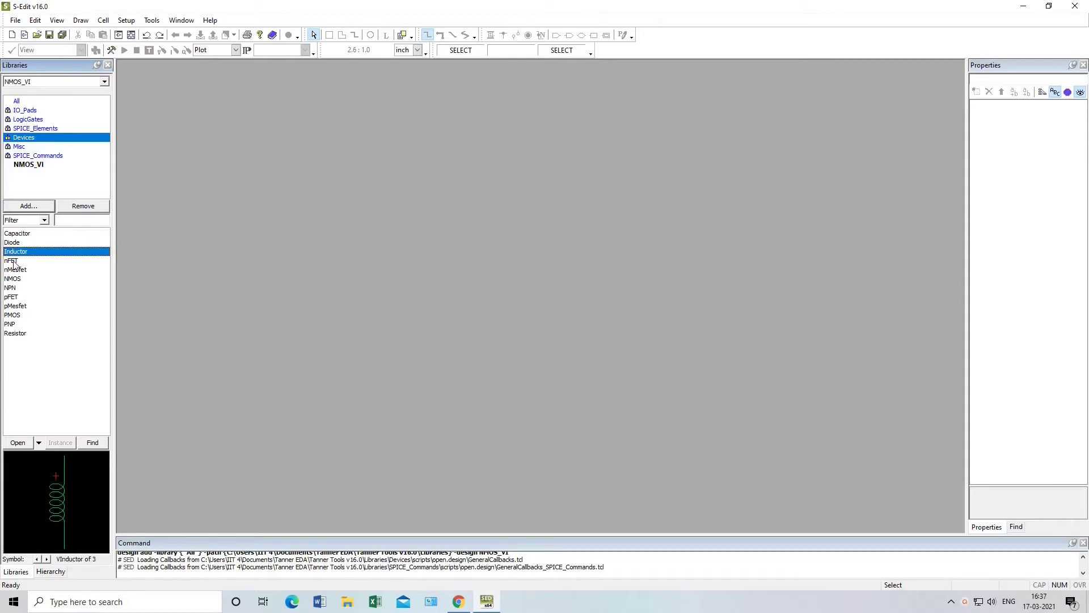
click(14, 262)
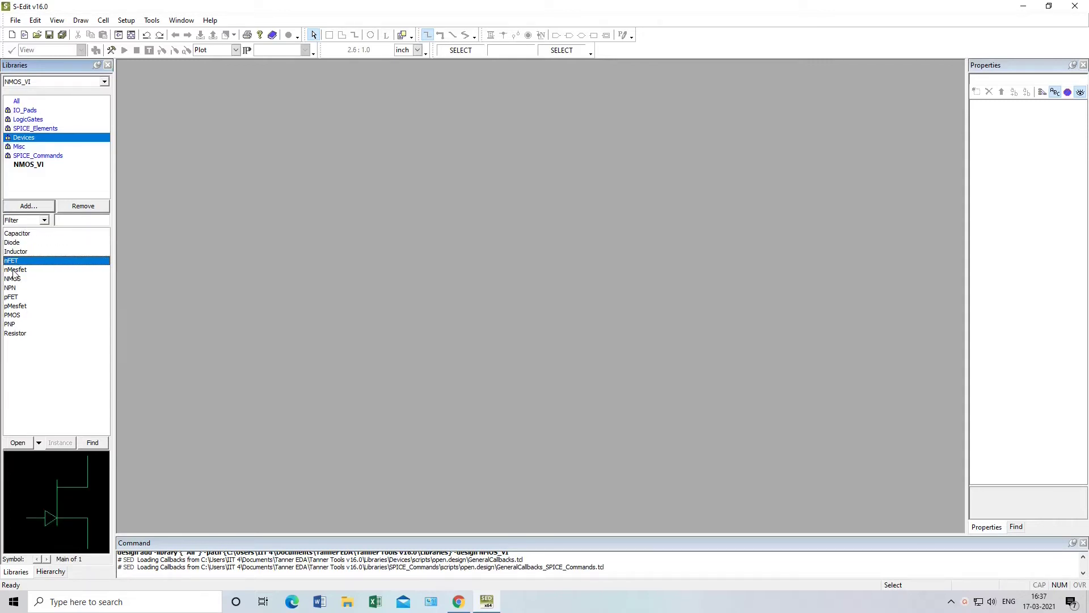
click(13, 271)
click(14, 278)
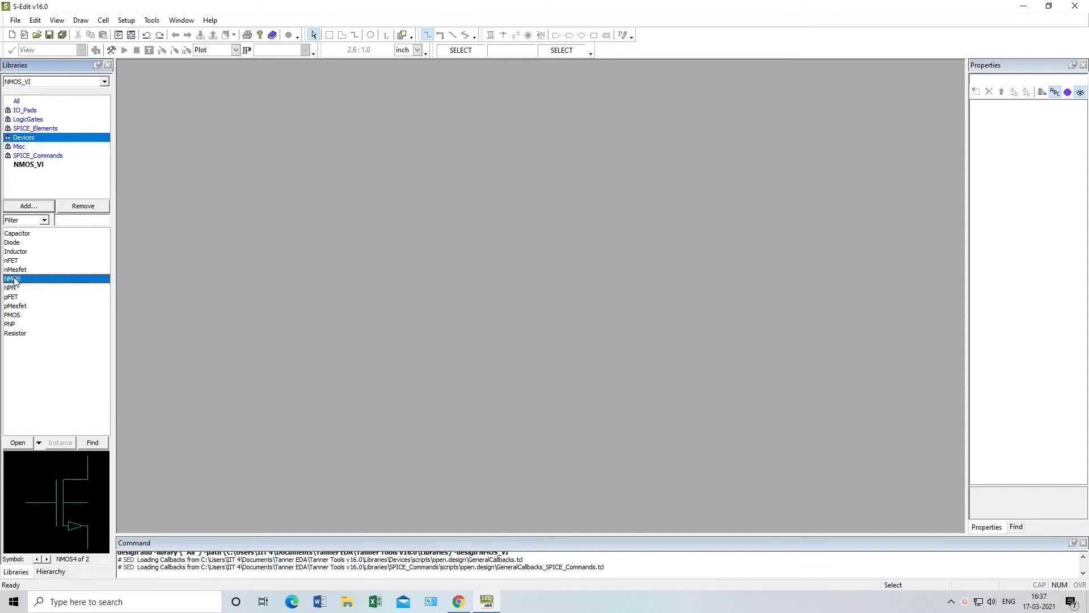
click(13, 297)
click(15, 307)
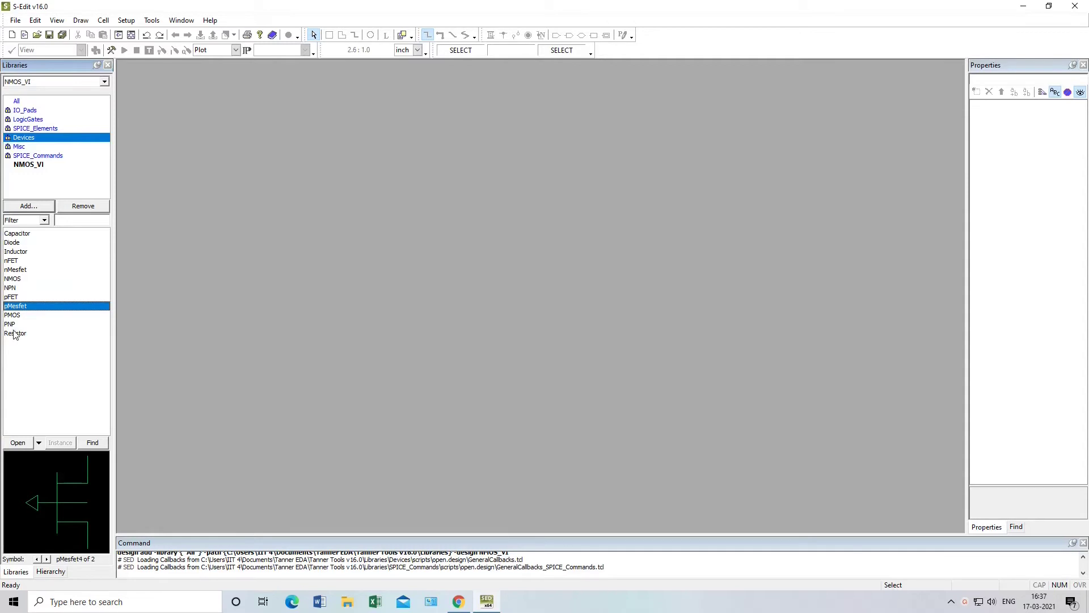
Examine the Misc library, previewing the Gnd, Vdd and Vee symbols.
click(20, 147)
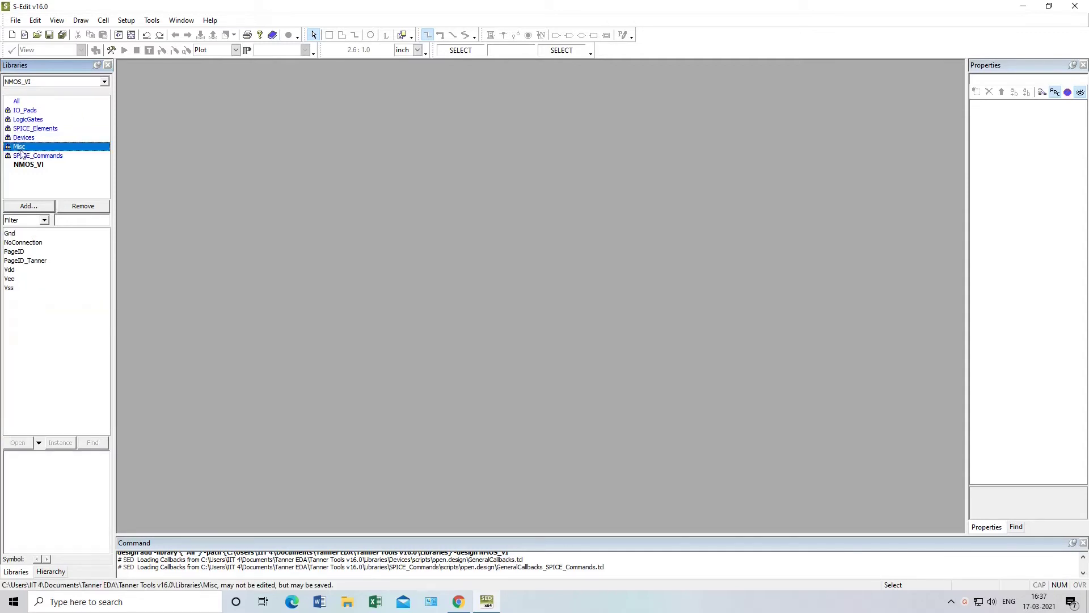
click(12, 234)
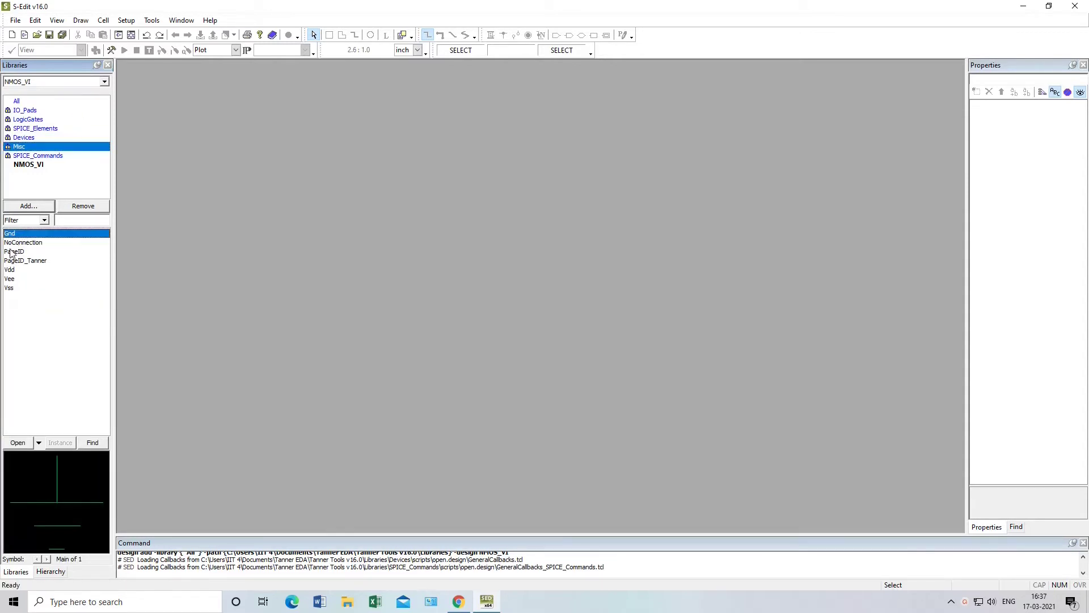
click(9, 270)
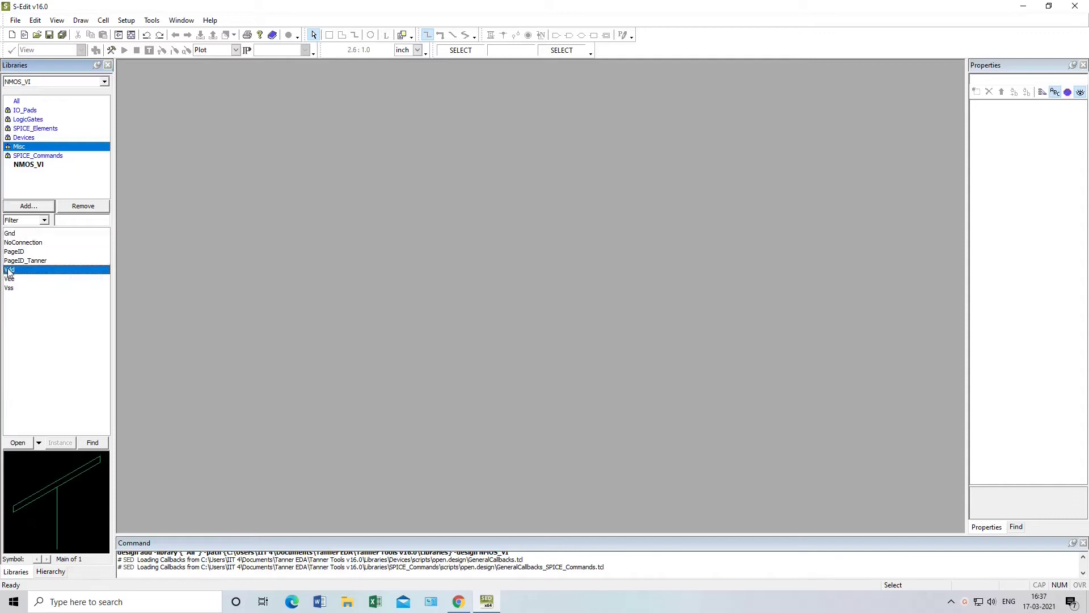
click(13, 280)
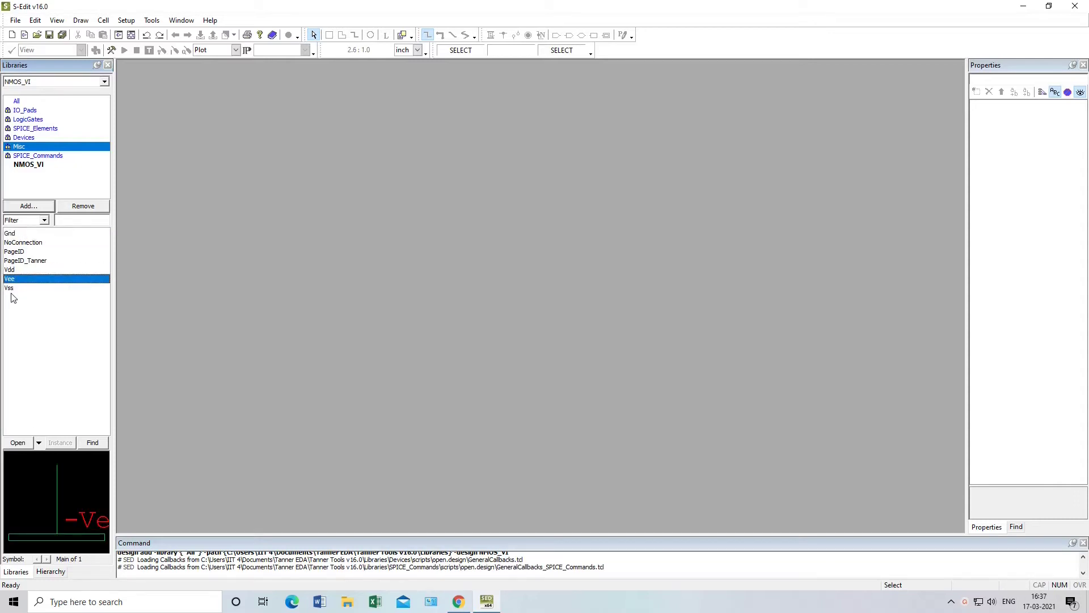
Examine the SPICE_Commands library, previewing the PrintCharge, PrintCurrent and PrintVoltage symbols.
click(31, 158)
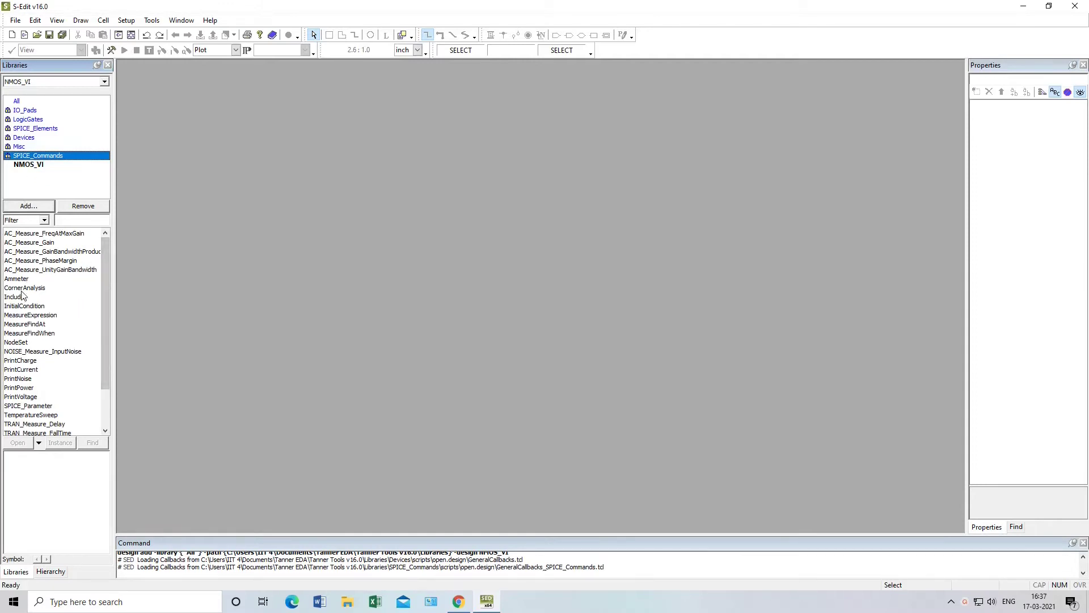
click(23, 362)
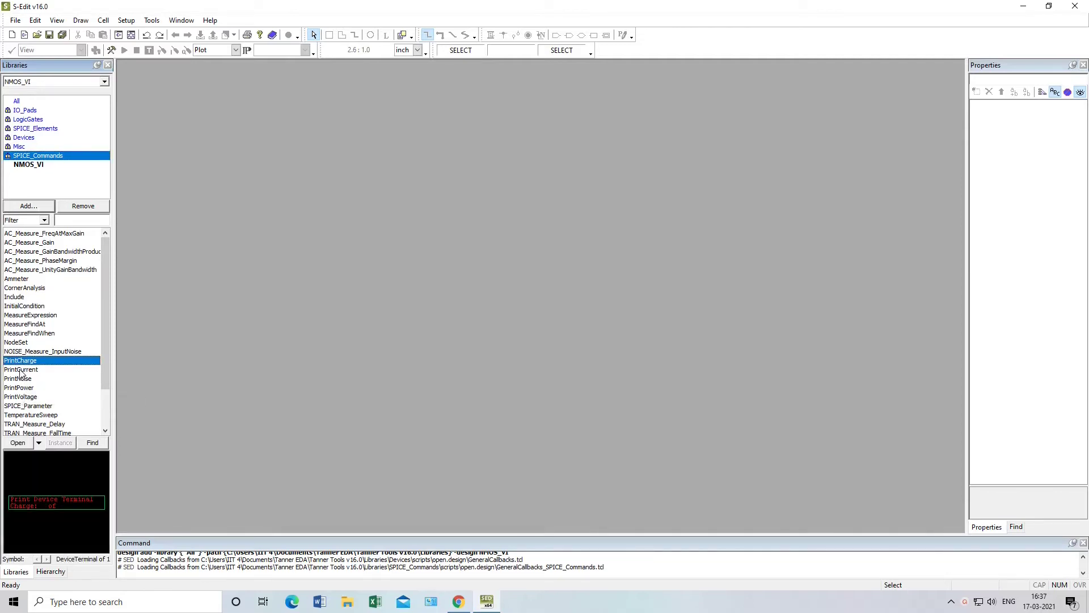
click(21, 371)
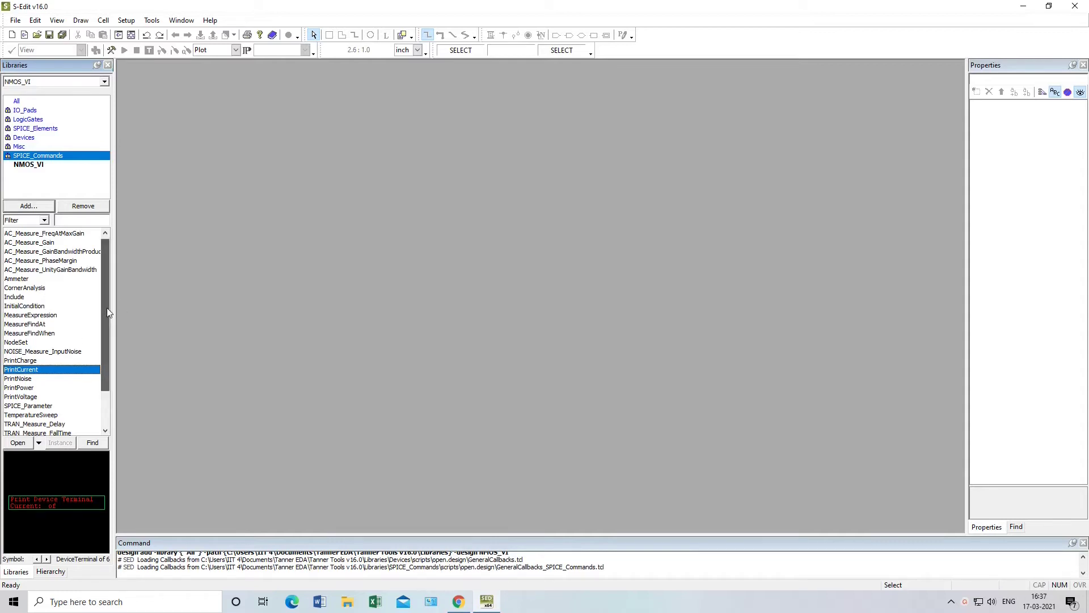
click(24, 397)
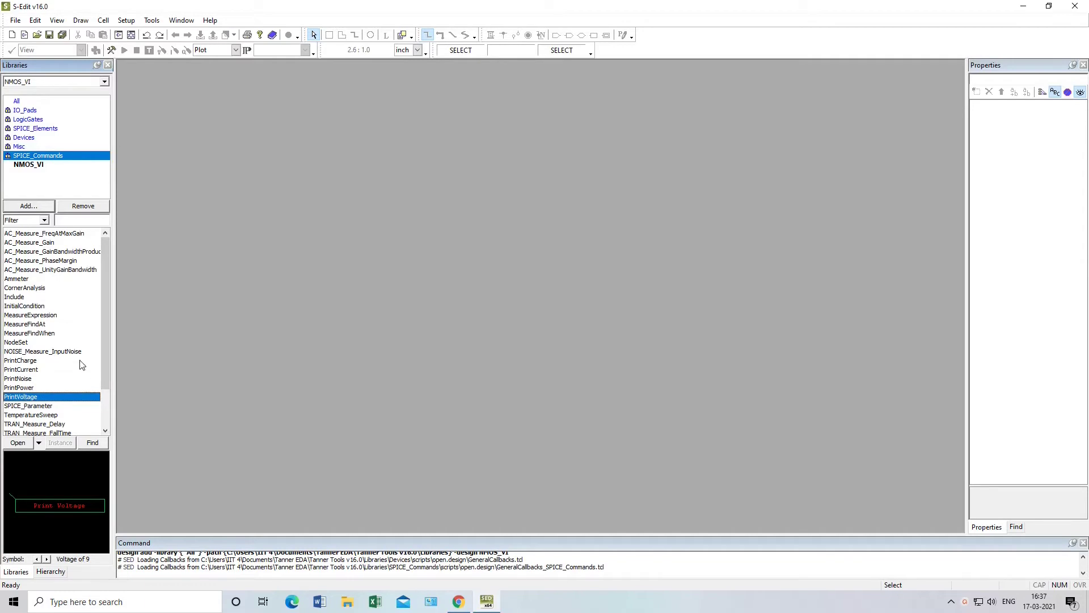
scroll(83, 365, down, 2)
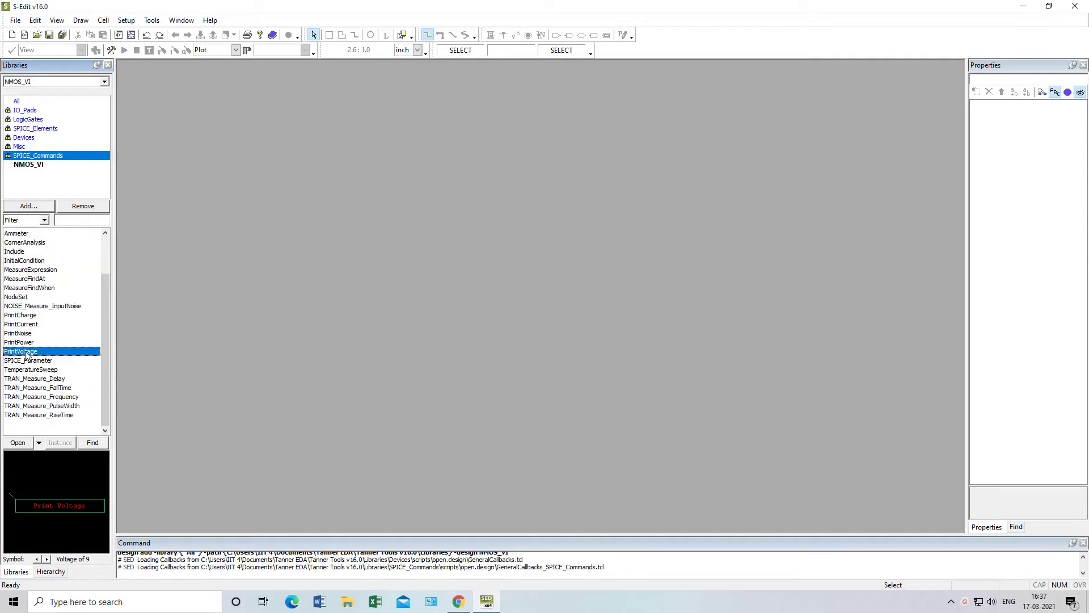
Create a new schematic view for cell Cell0 in the NMOS_VI design, with interface and view name view0.
click(31, 164)
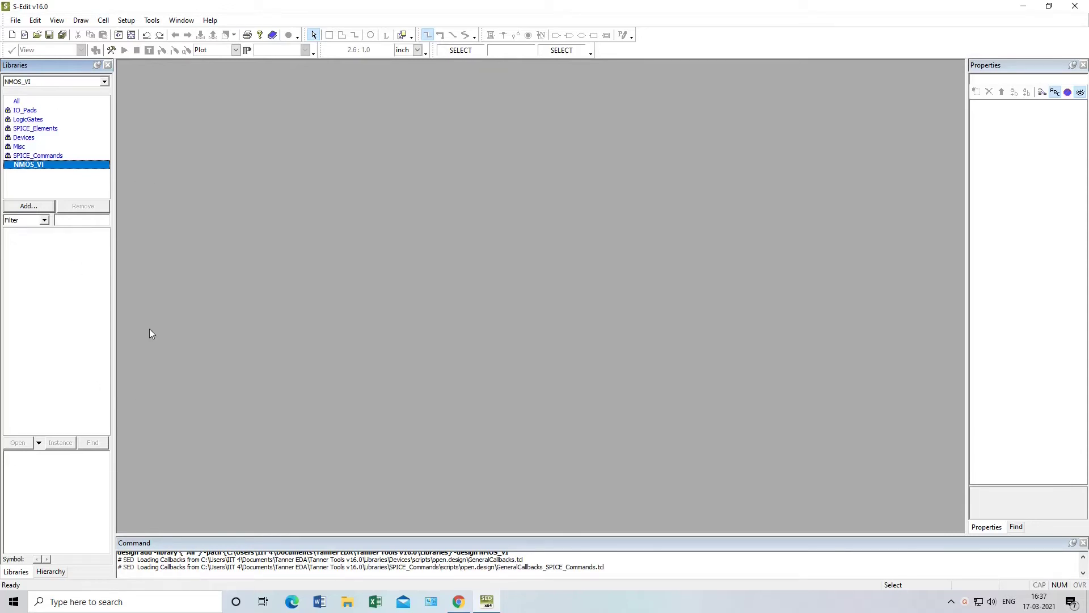
click(105, 21)
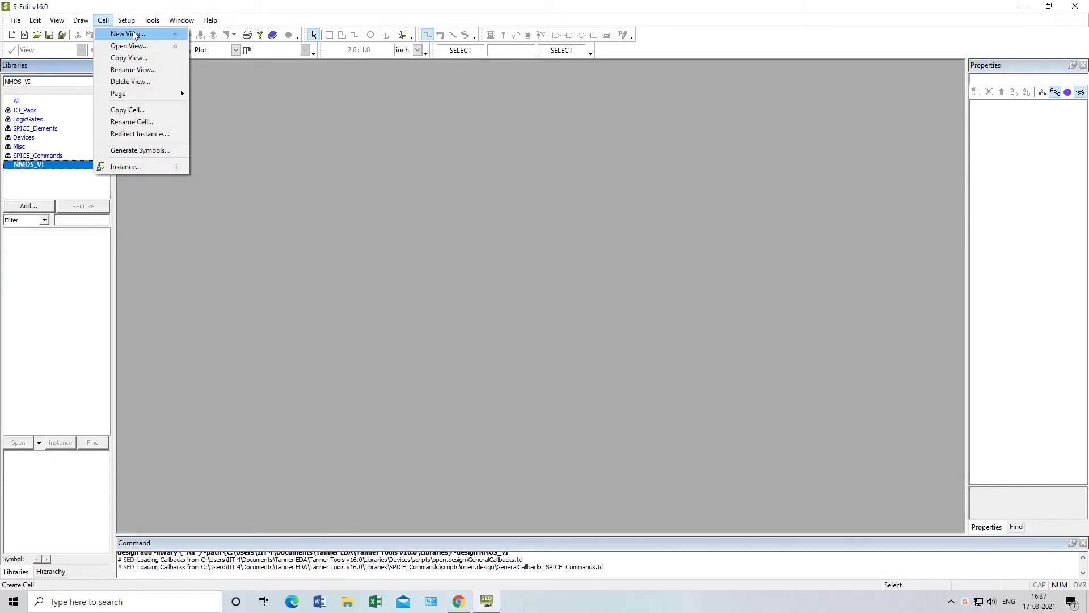
click(132, 34)
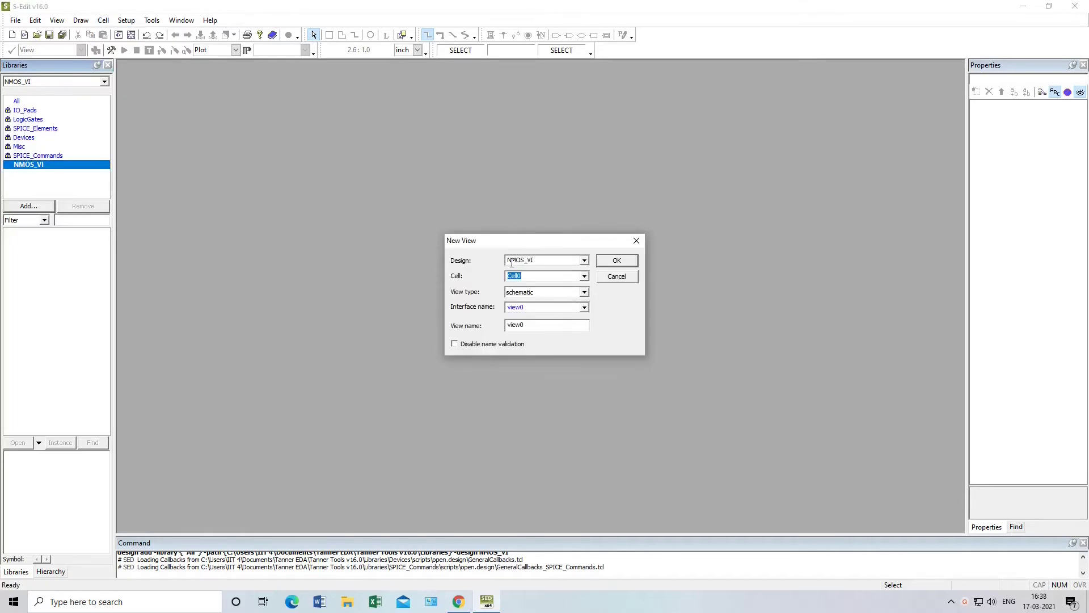
click(528, 276)
click(553, 294)
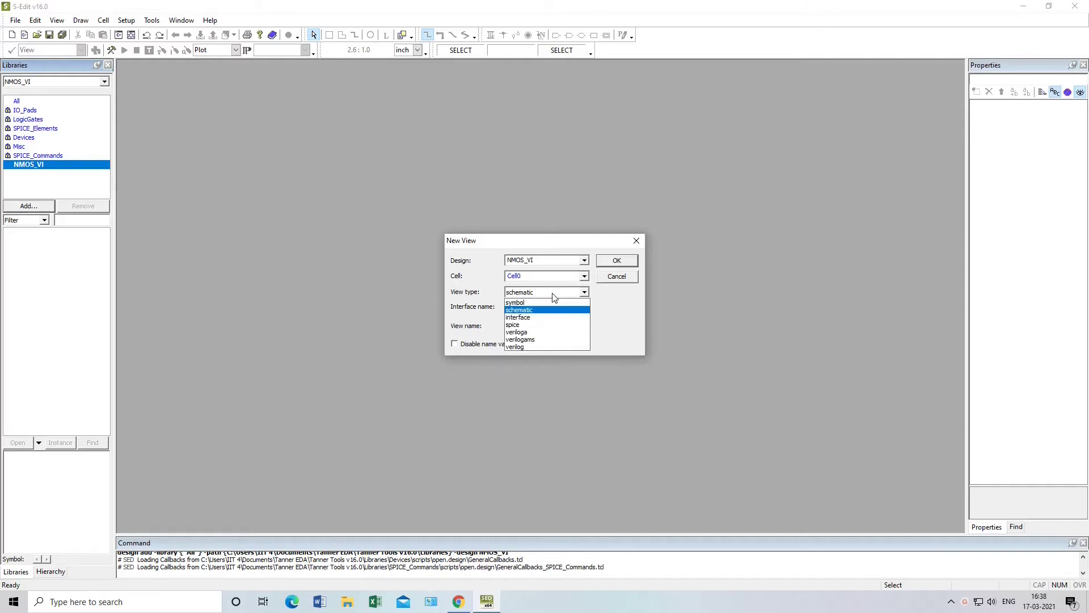
click(530, 311)
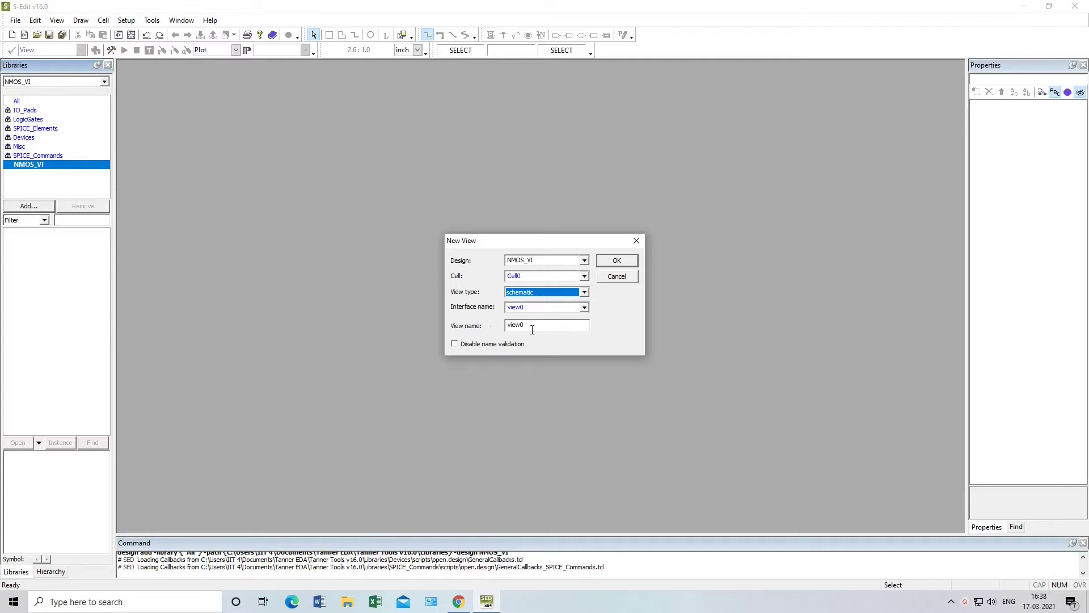
click(614, 263)
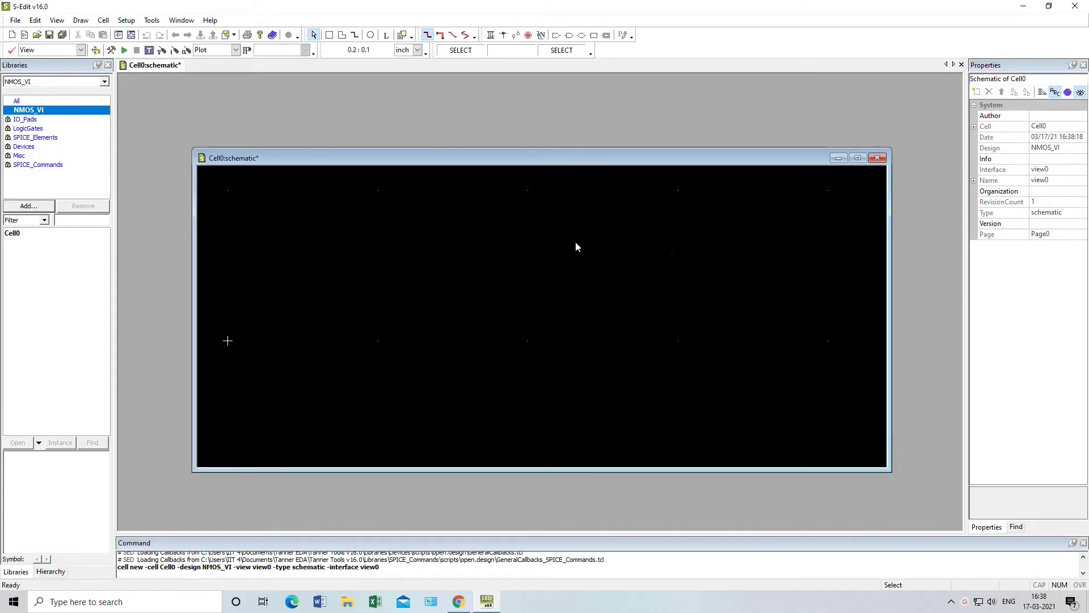
Maximize the Cell0 schematic window to fill the drawing area.
scroll(680, 294, down, 1)
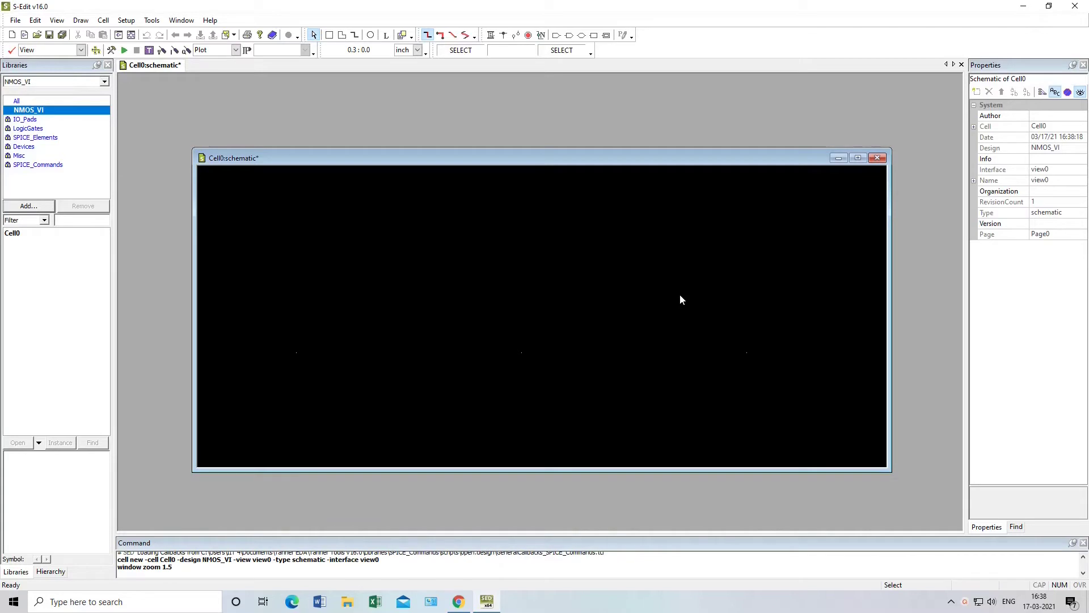
scroll(602, 249, down, 3)
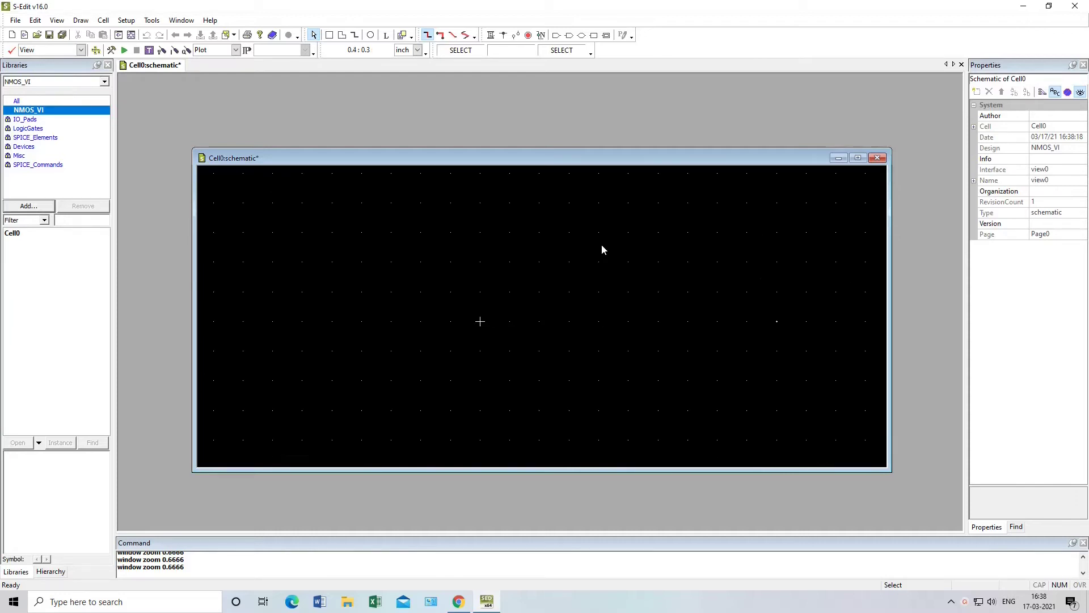
click(858, 159)
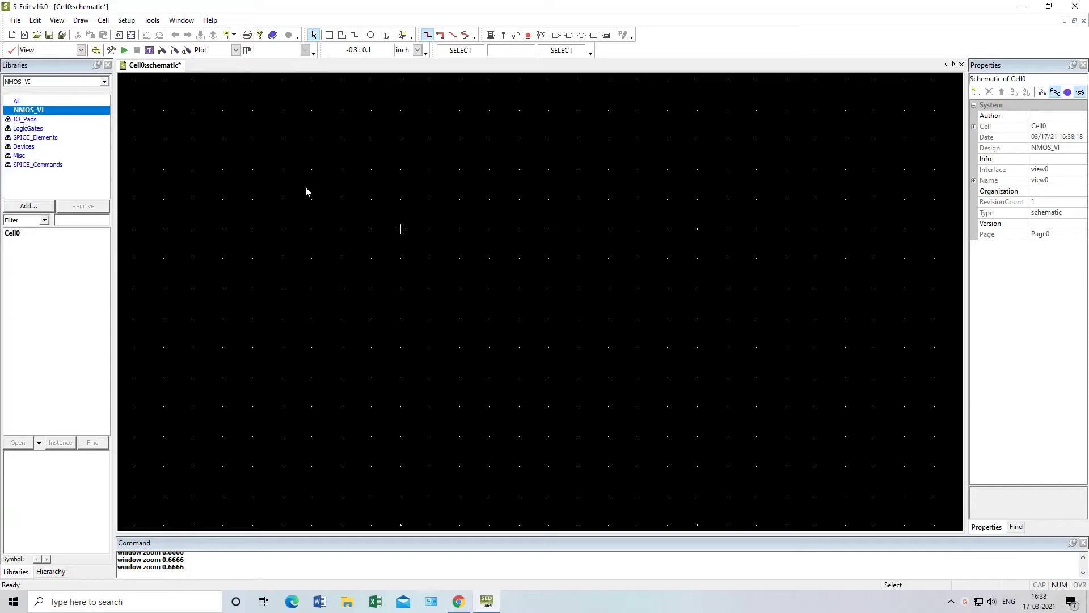
Place one NMOS instance from the Devices library, with the NMOS4 interface, near the centre of the schematic.
click(21, 120)
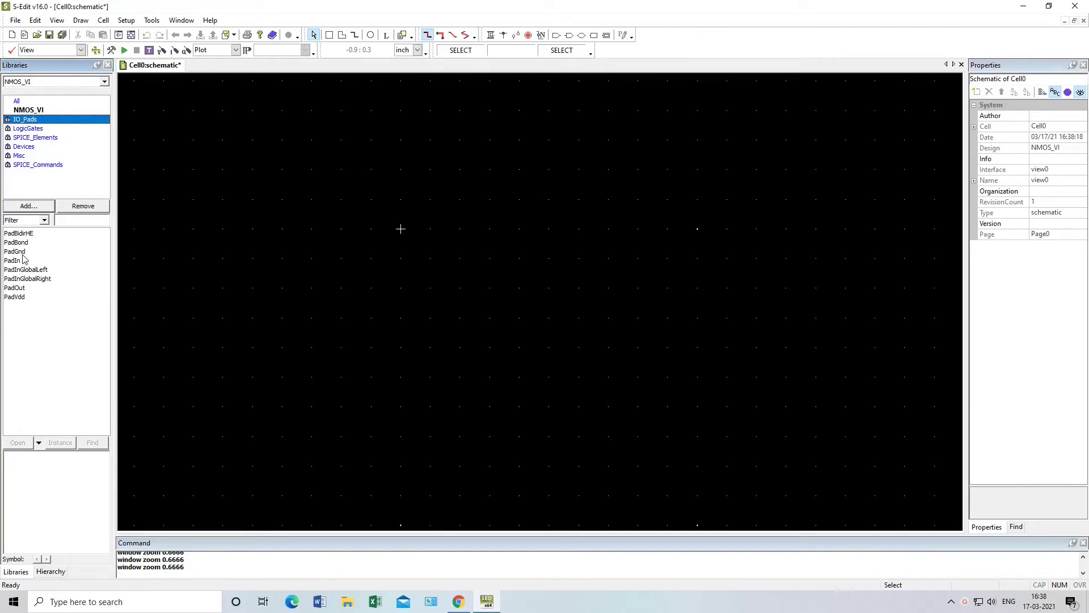
click(24, 147)
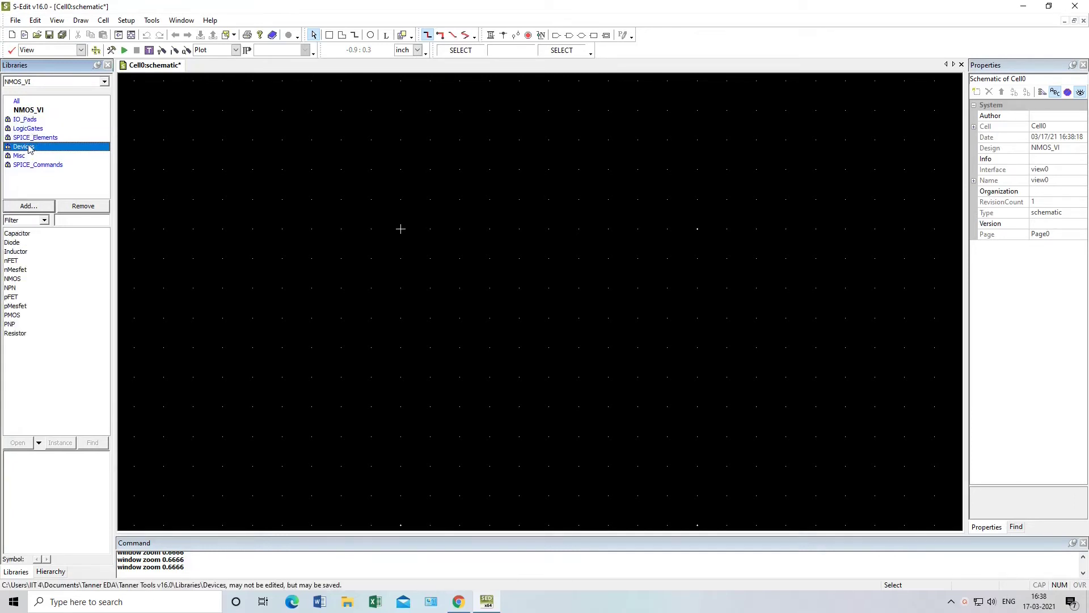
click(11, 280)
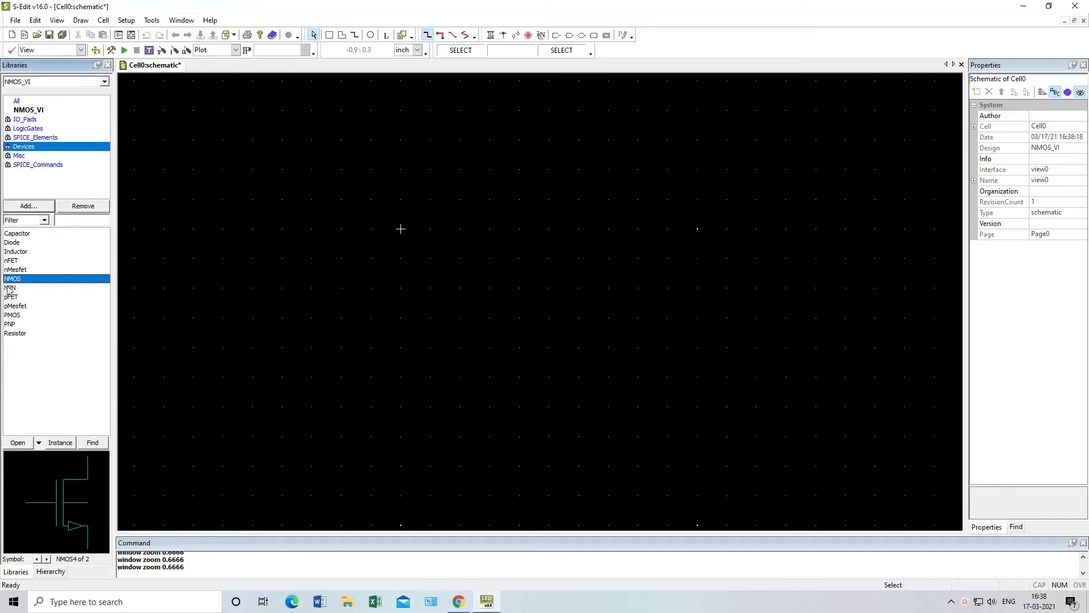
click(60, 443)
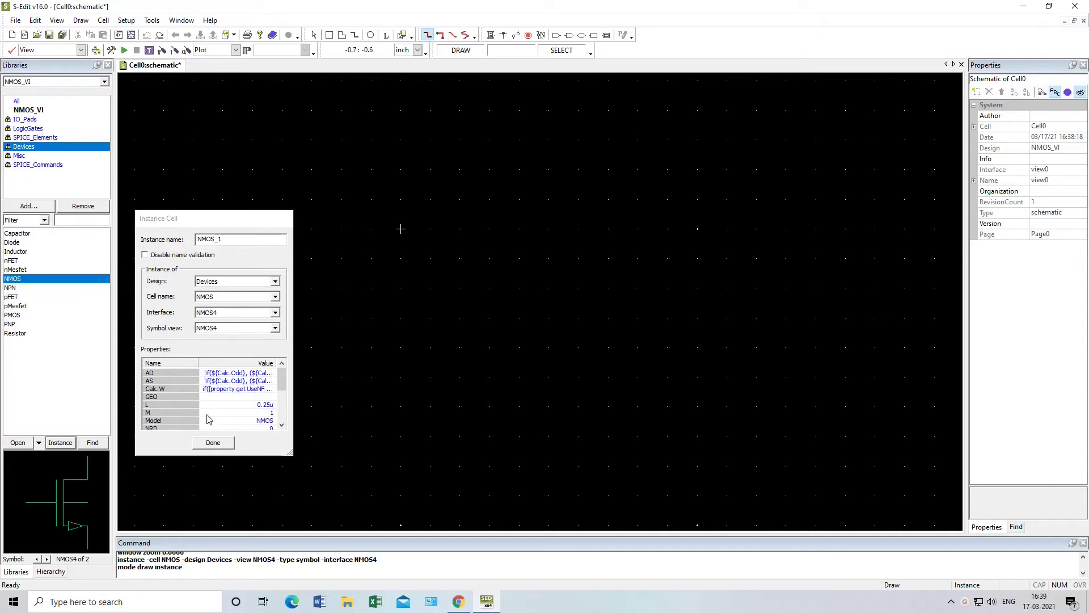
click(213, 444)
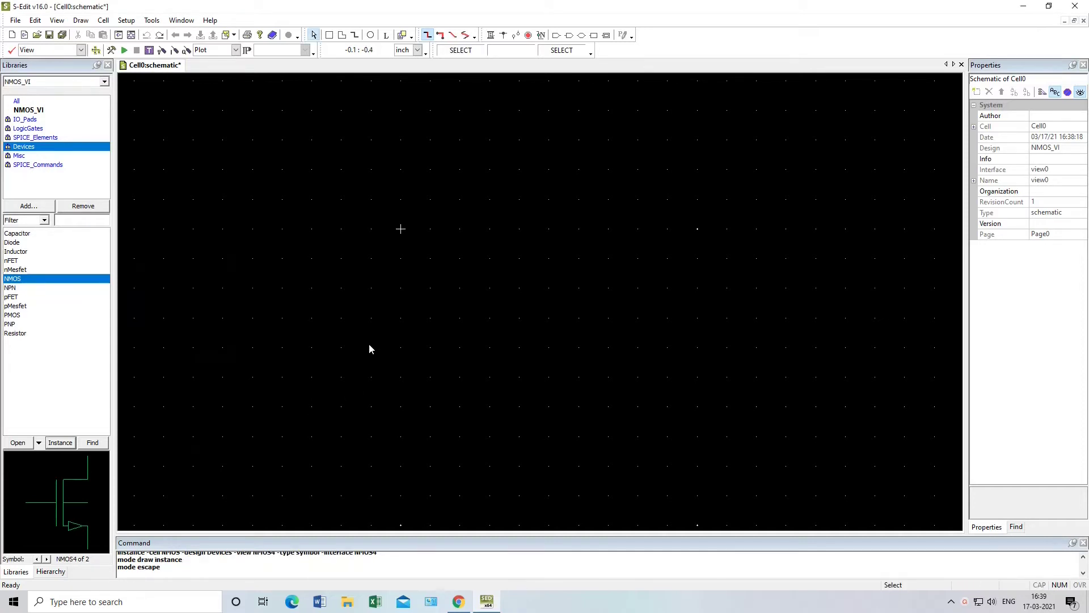
click(58, 442)
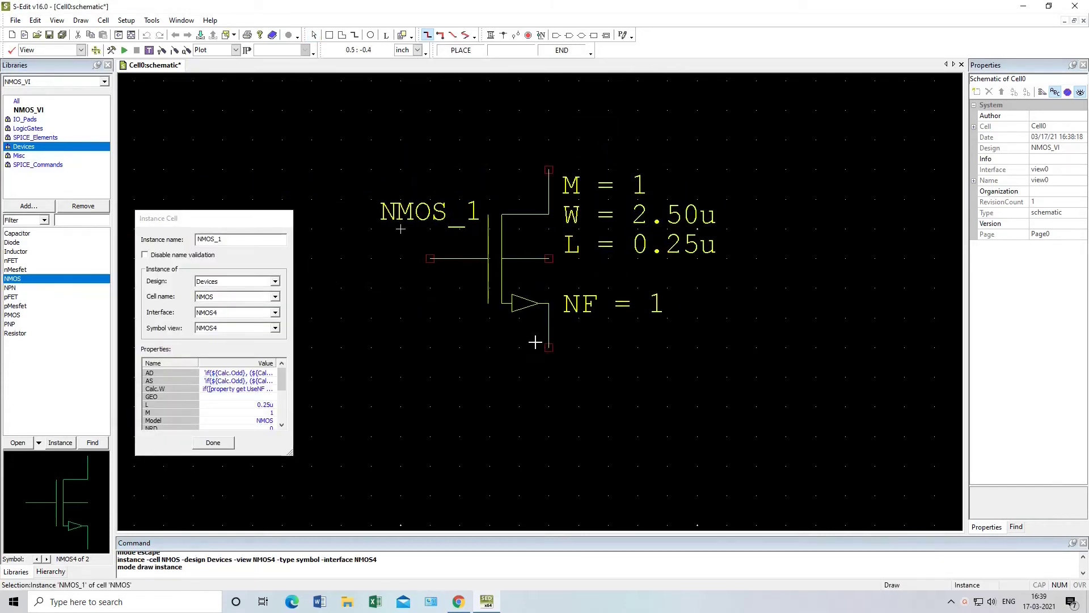
click(535, 342)
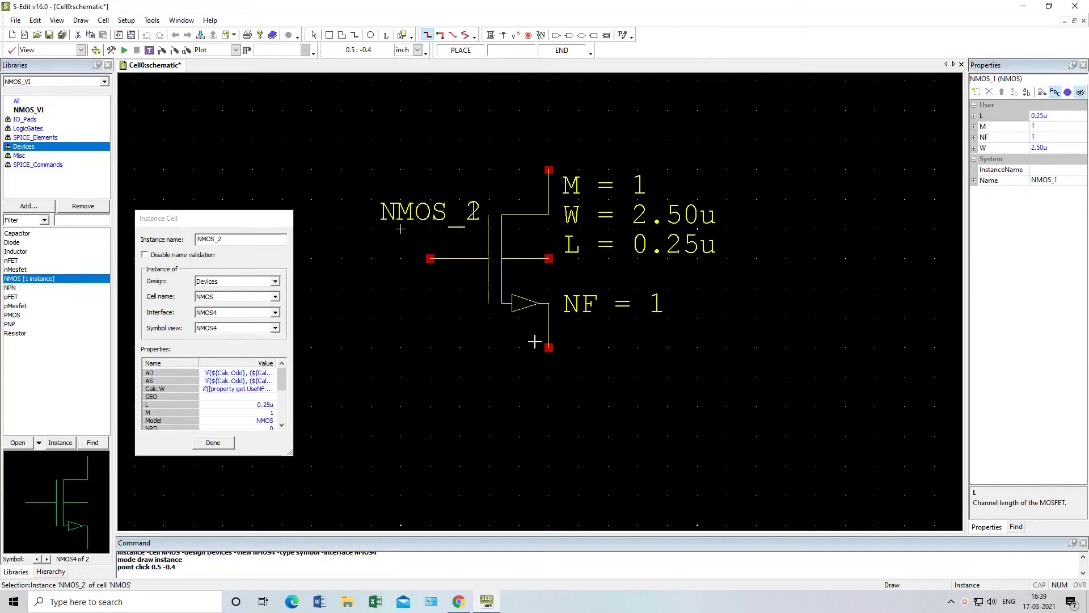
click(213, 443)
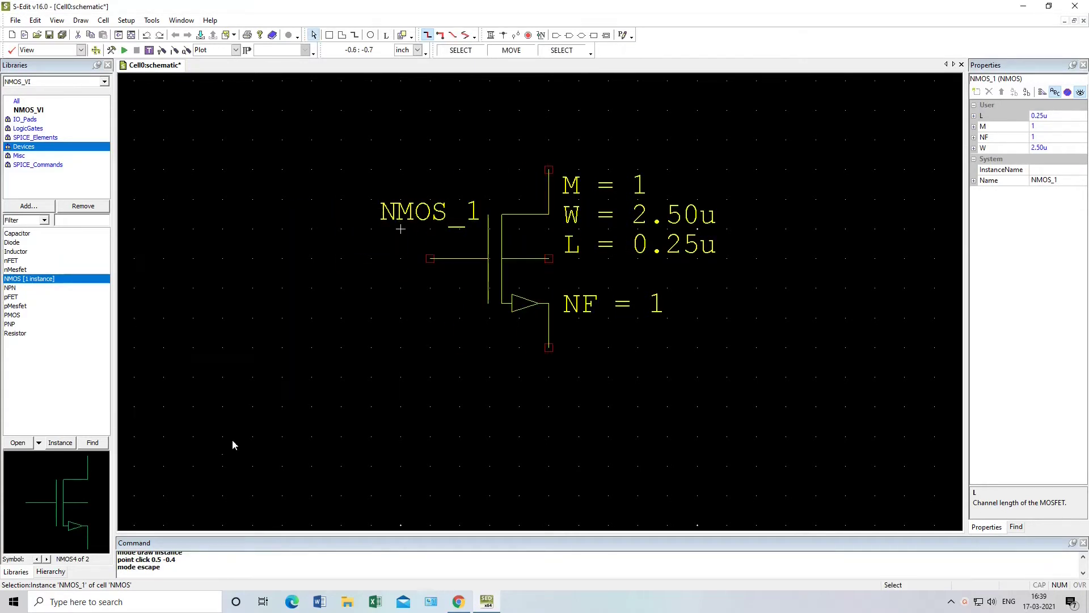
Place two DC VoltageSource instances from the SPICE_Elements library, one on each side of the NMOS and slightly below it.
key(minus)
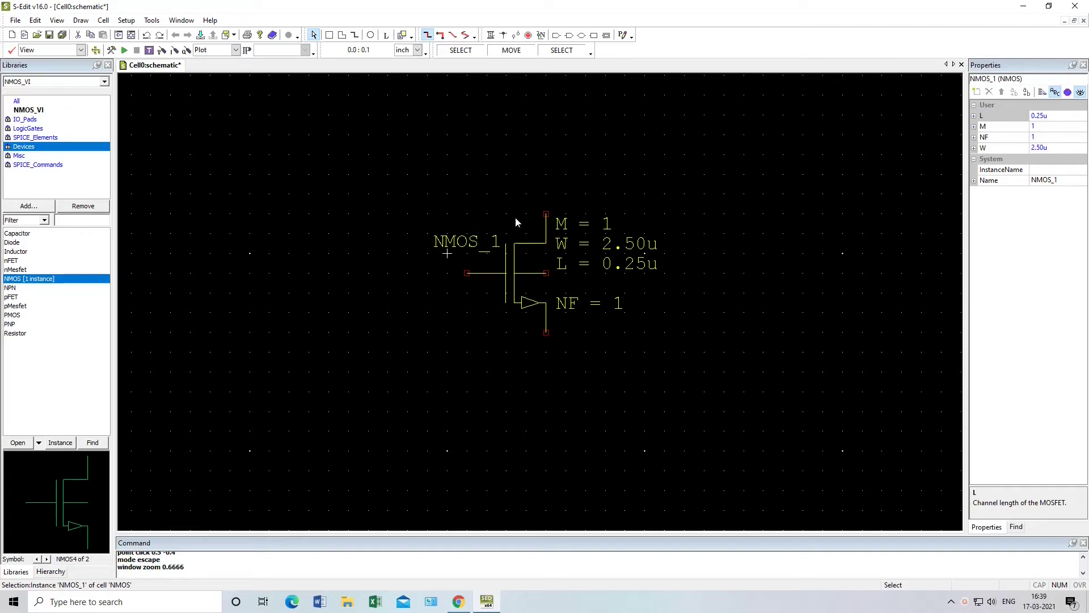
click(25, 139)
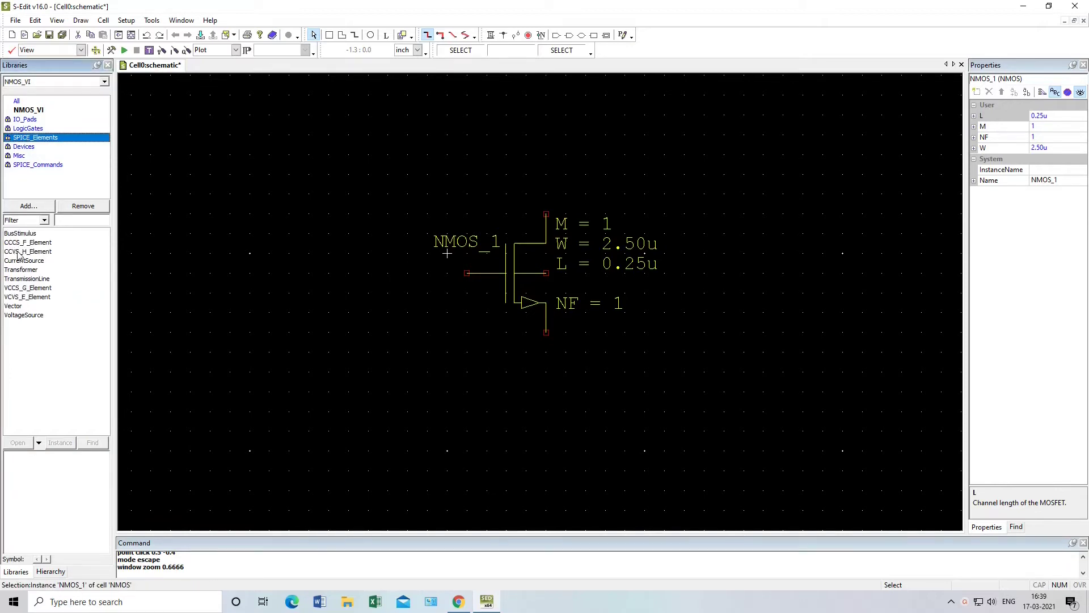
click(24, 316)
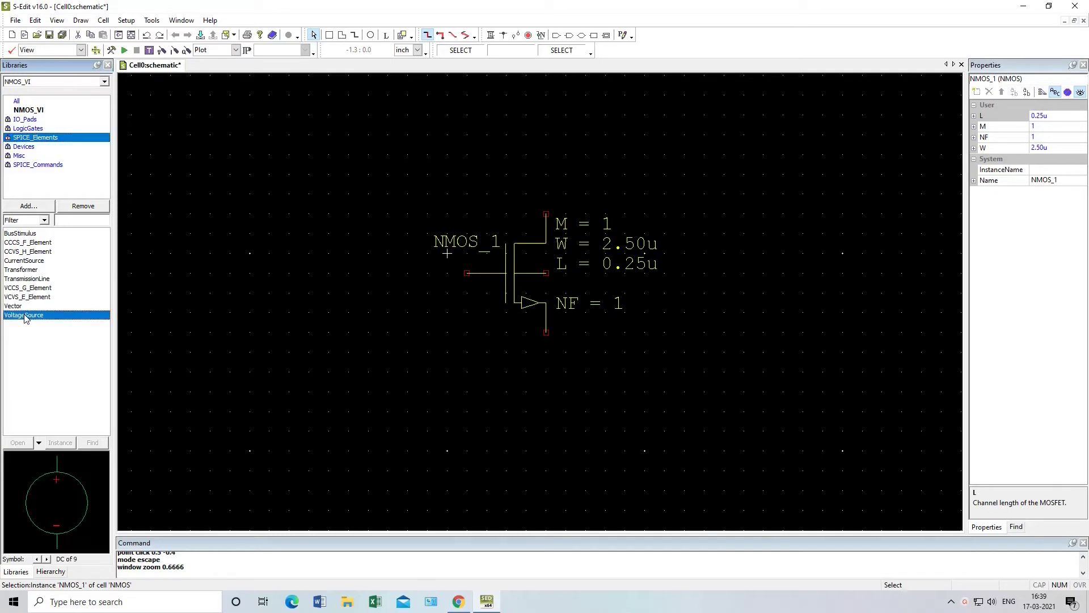
click(63, 443)
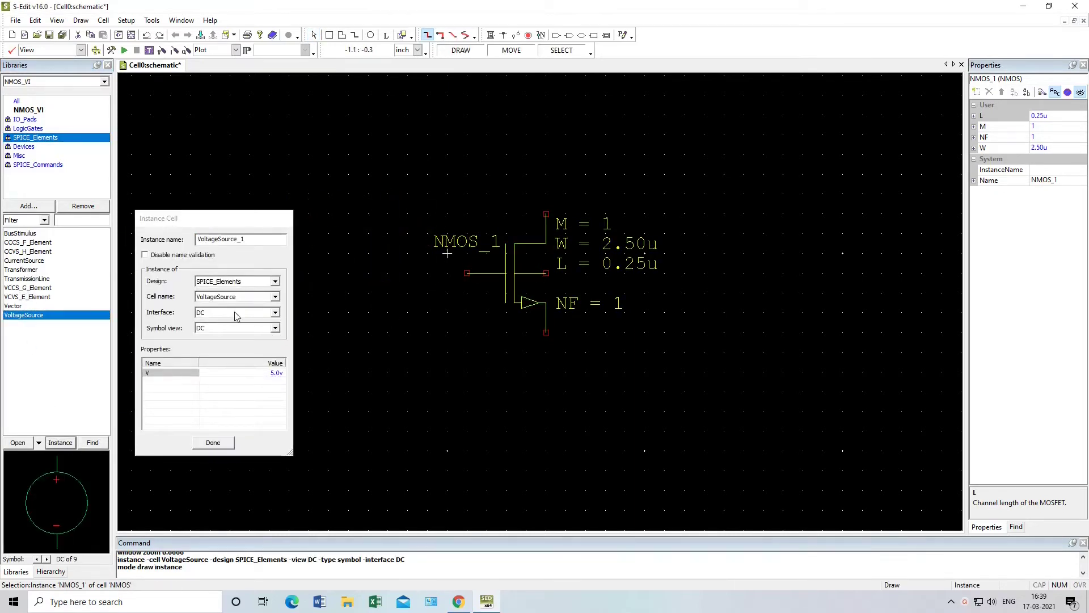
click(276, 314)
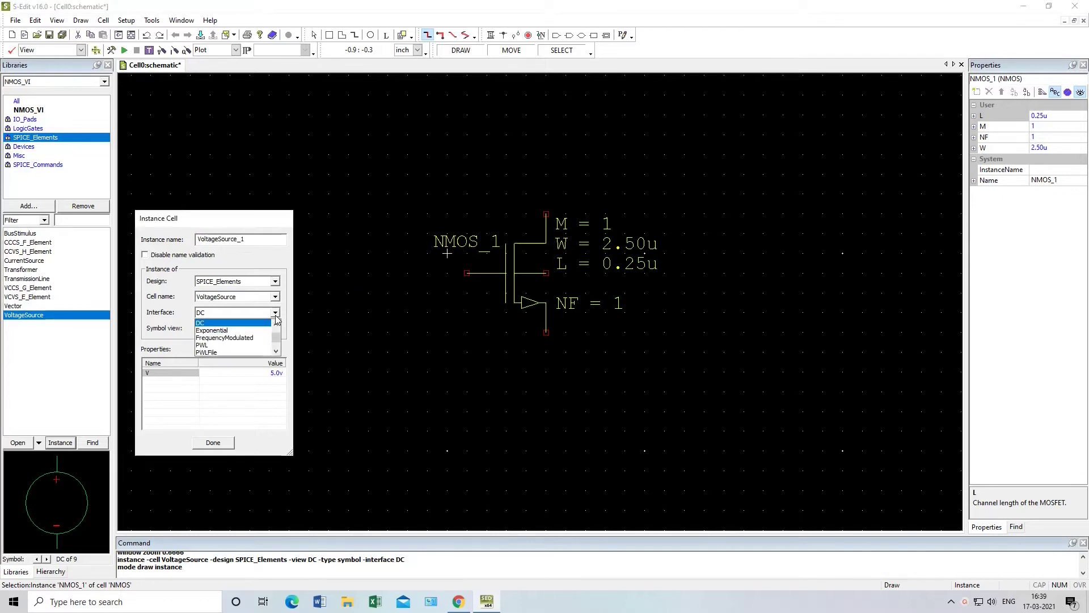
scroll(262, 343, down, 2)
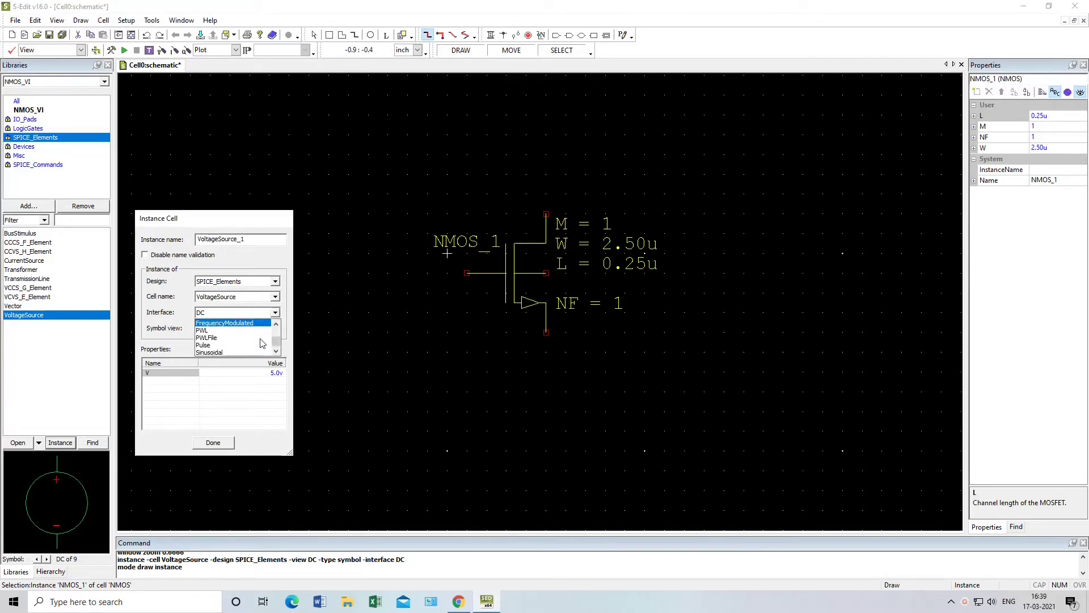
scroll(262, 344, up, 2)
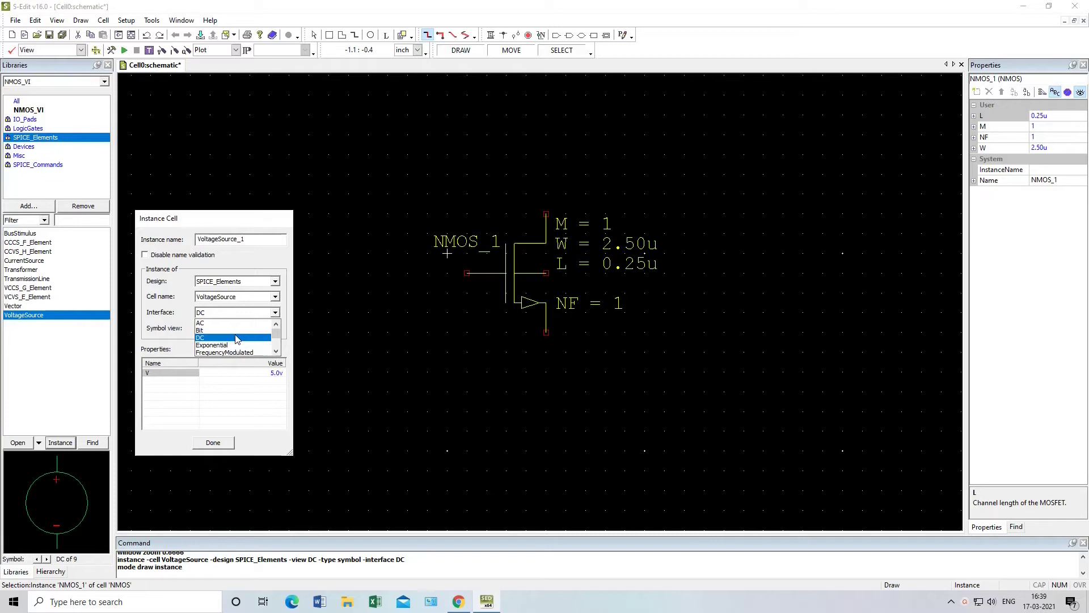
click(236, 339)
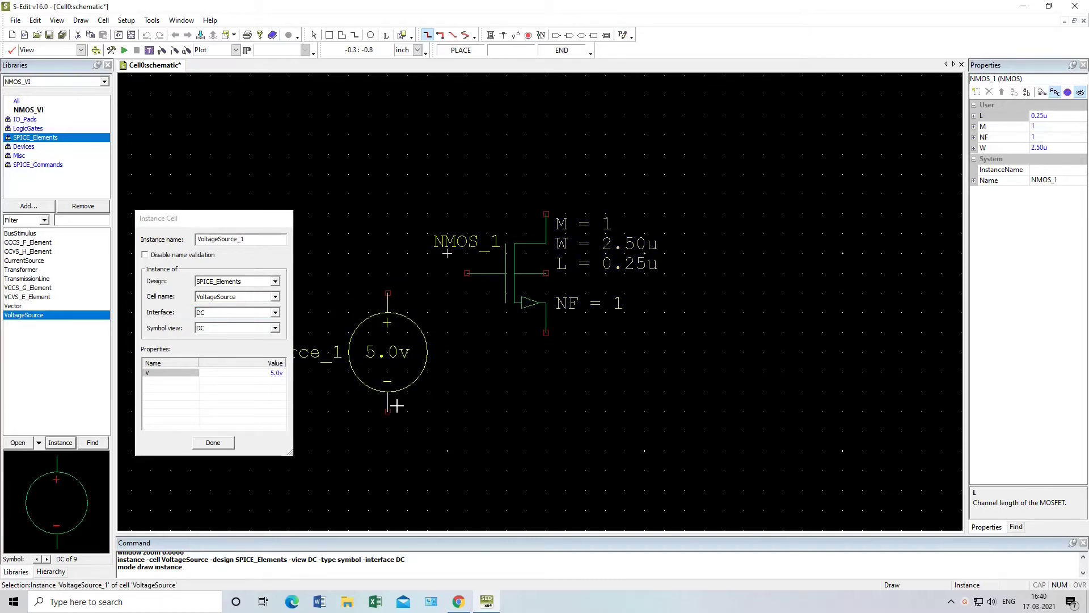
click(390, 413)
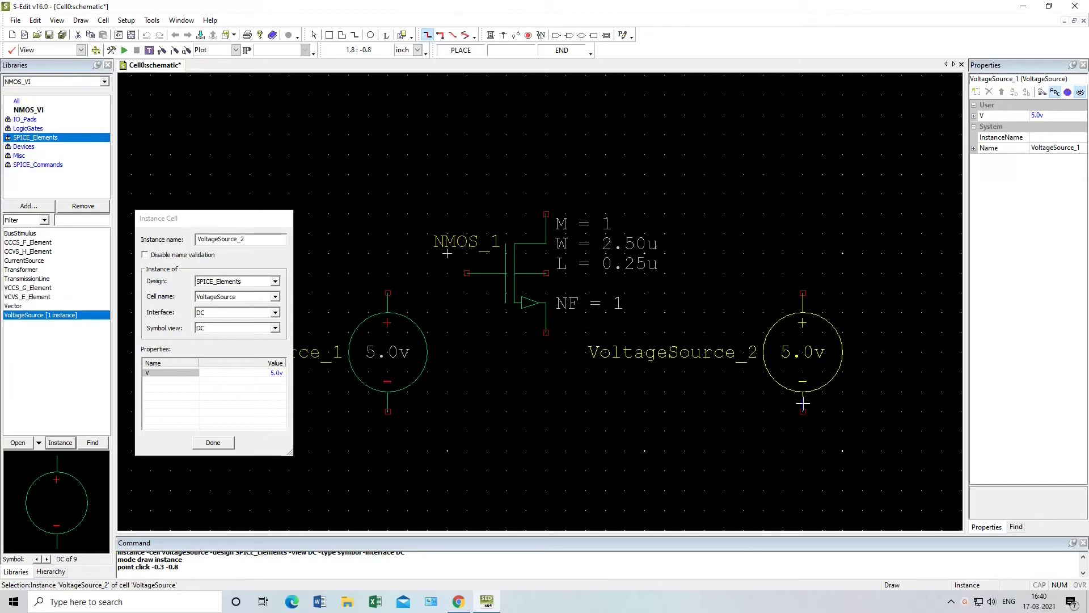
click(803, 404)
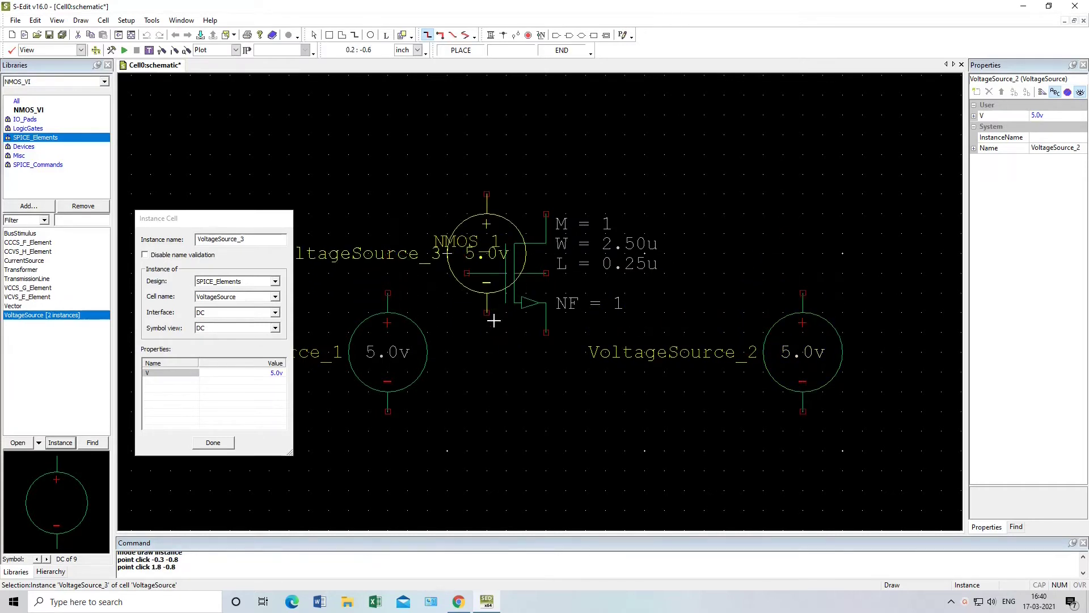
key(Escape)
click(212, 442)
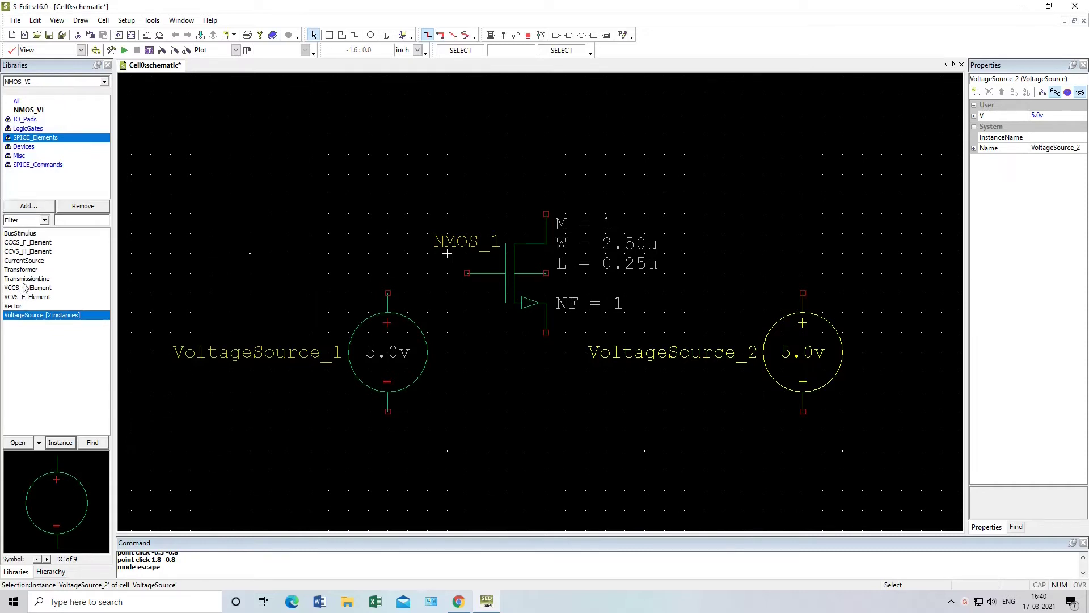
Place a Gnd symbol from the Misc library directly below the NMOS source terminal.
click(21, 156)
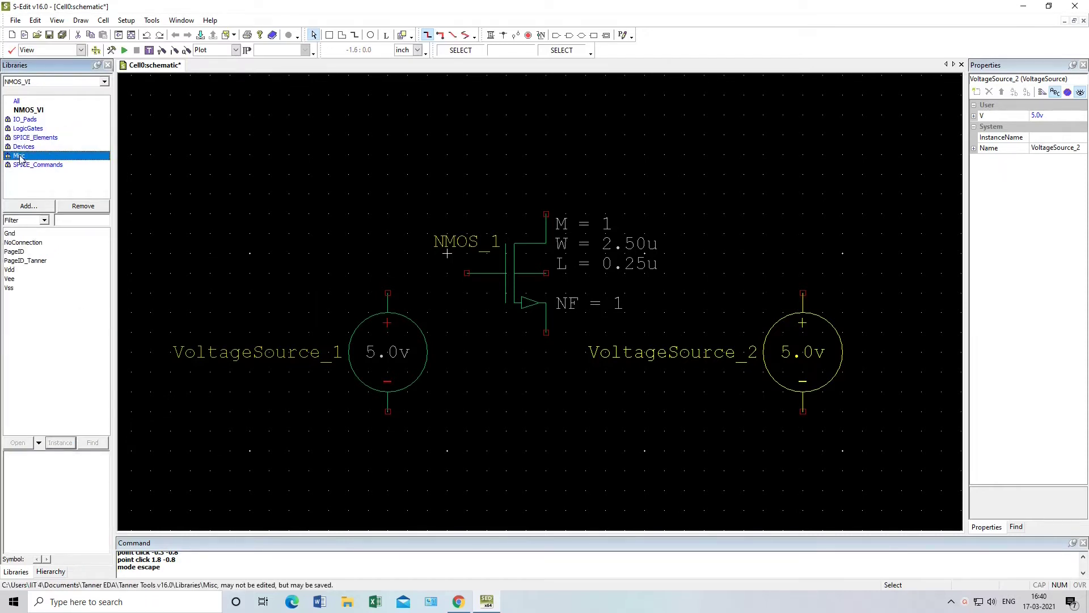
click(11, 235)
click(60, 443)
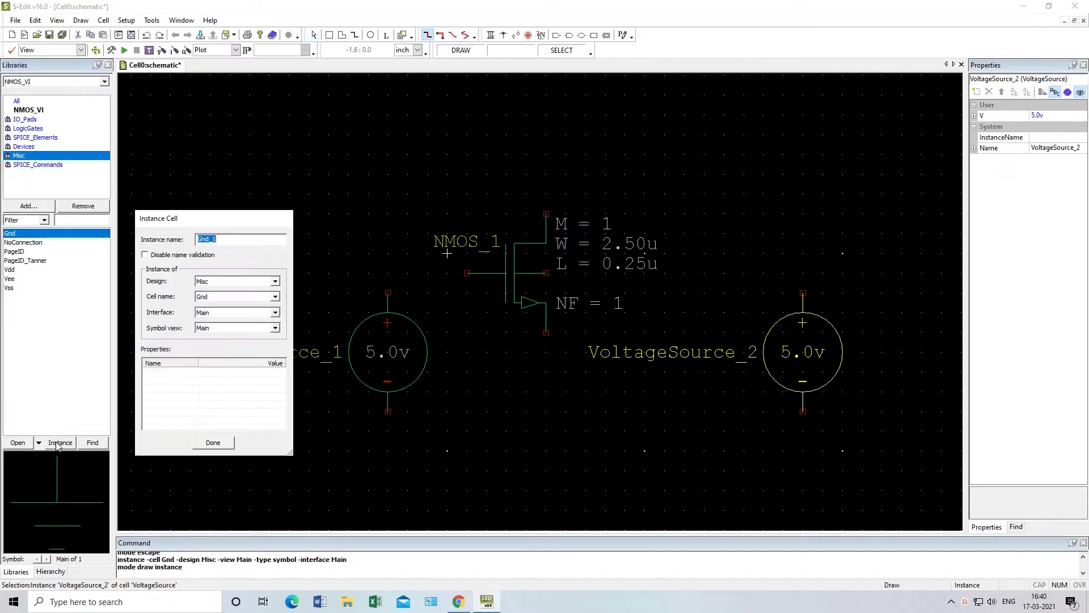
click(554, 427)
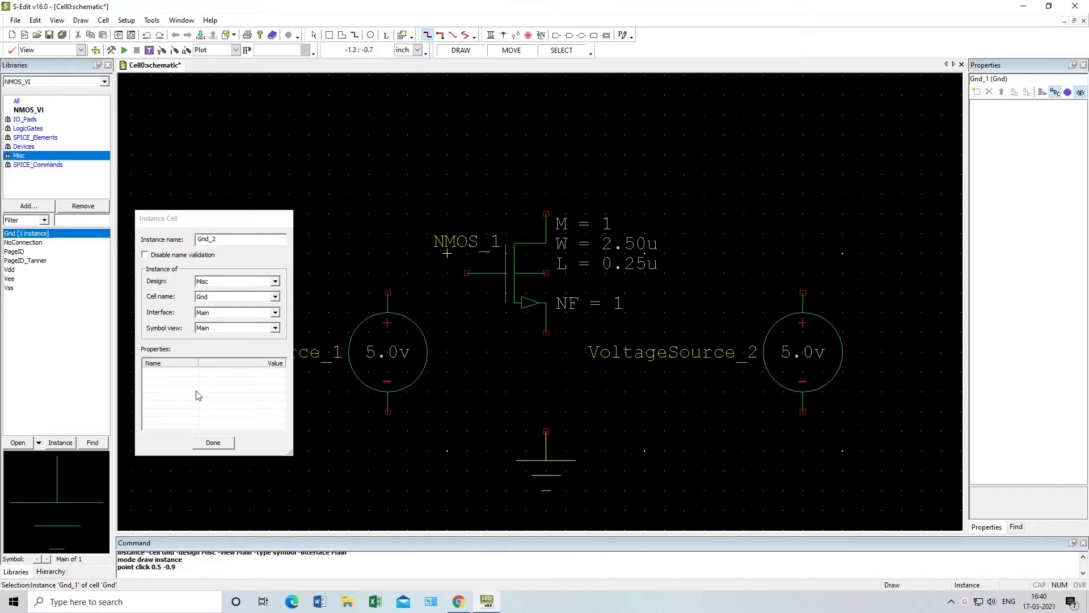
click(213, 443)
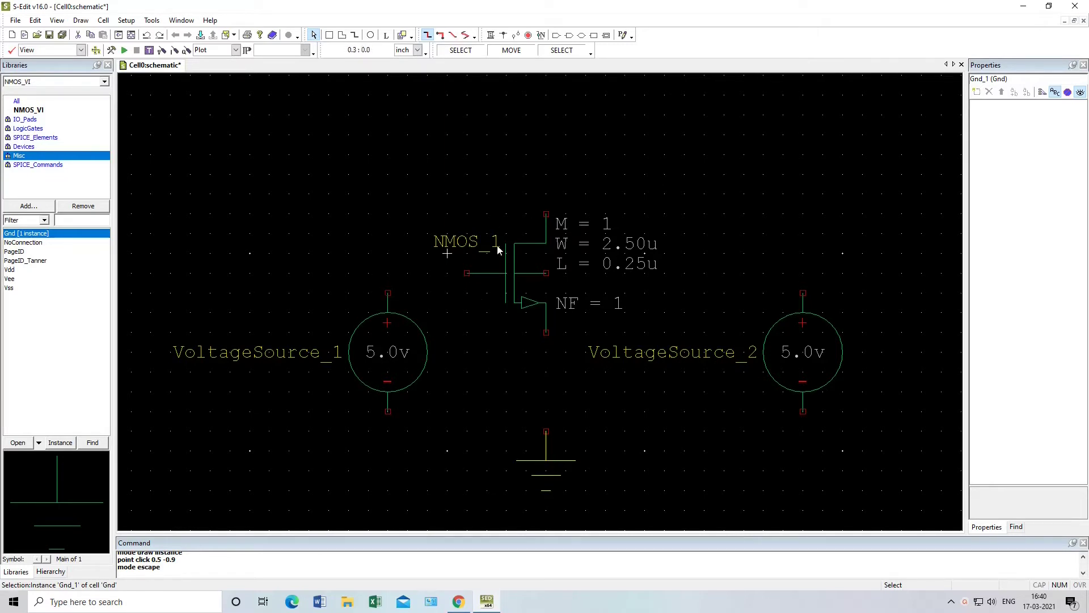
Wire the left voltage source's positive terminal to the NMOS gate and delete the stray wire segment below the gate.
click(492, 35)
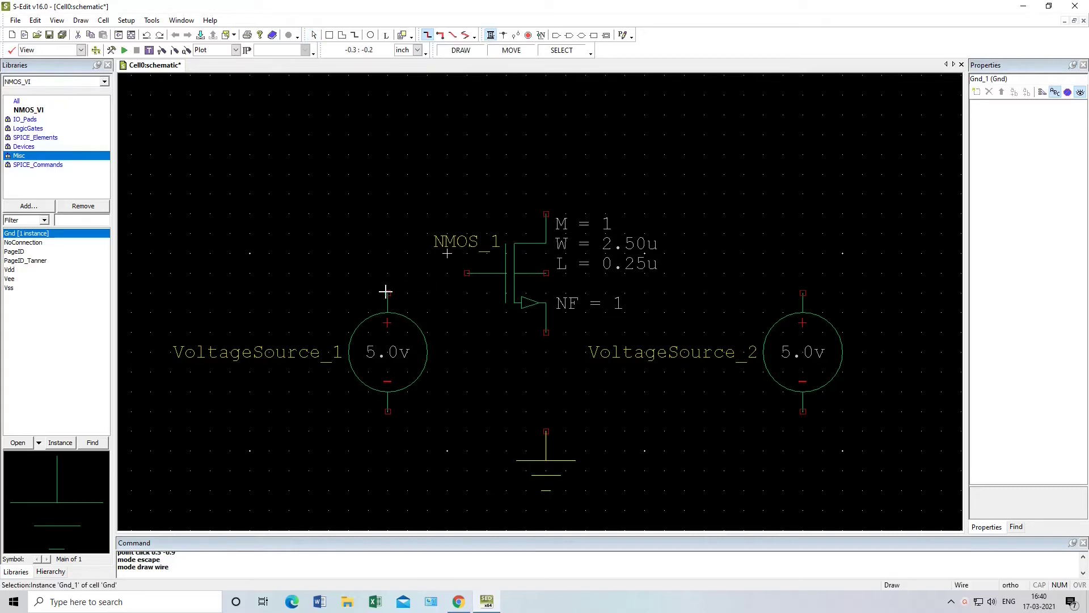
drag(388, 291, 467, 273)
click(467, 273)
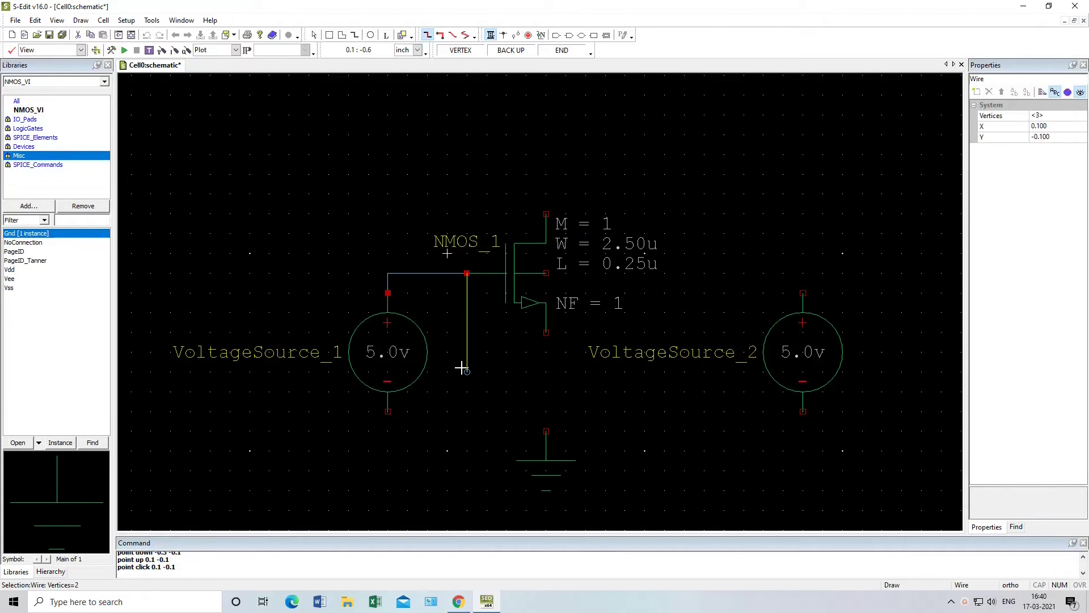
click(469, 276)
right_click(455, 293)
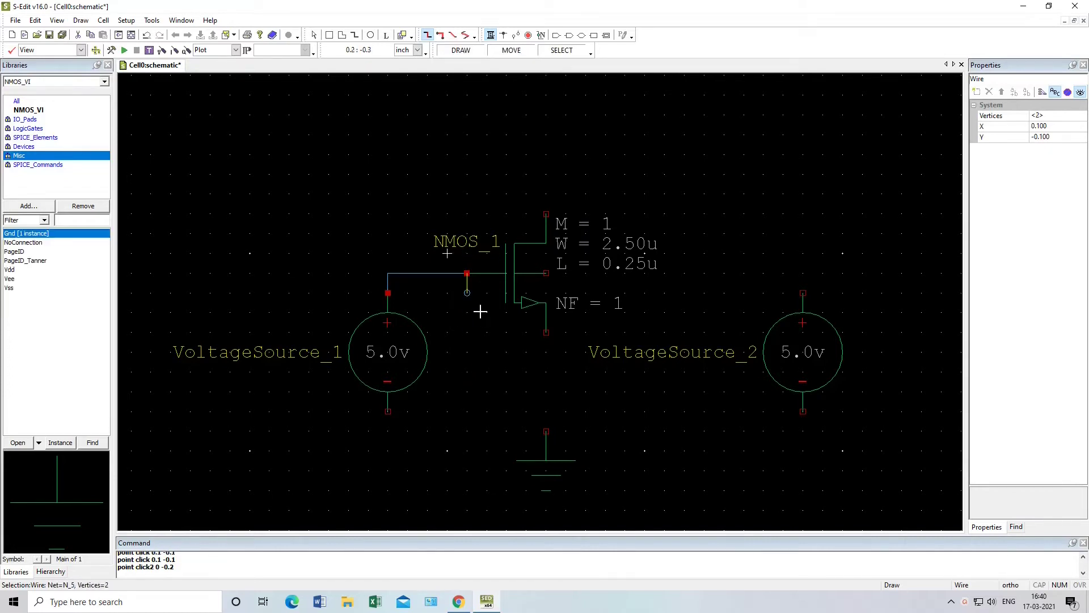
key(Delete)
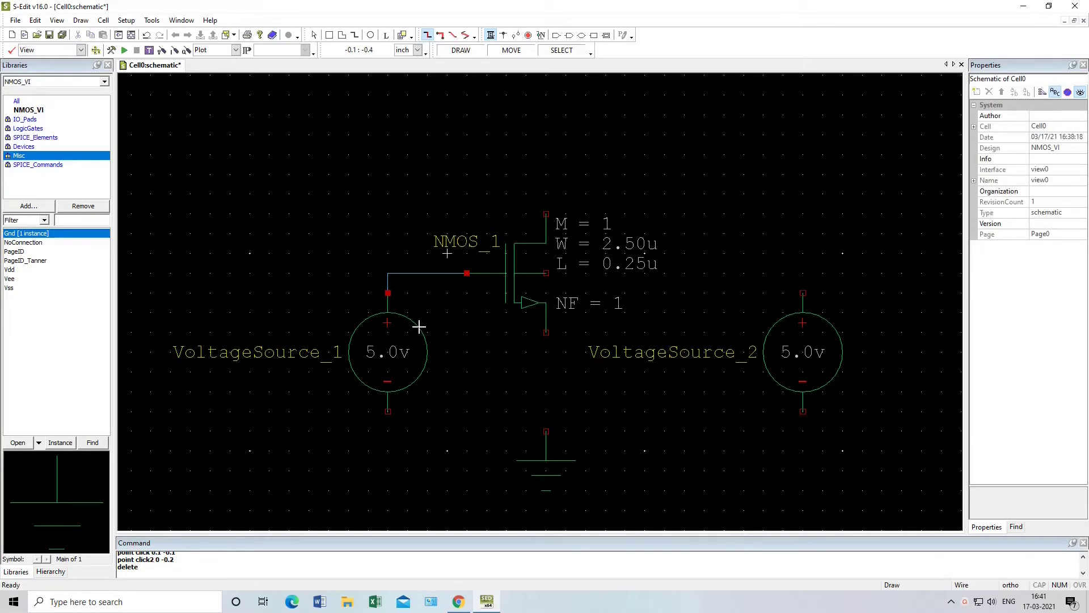
Wire the left voltage source's negative terminal and the NMOS bulk and source terminals to the ground symbol.
drag(388, 412, 542, 435)
click(541, 434)
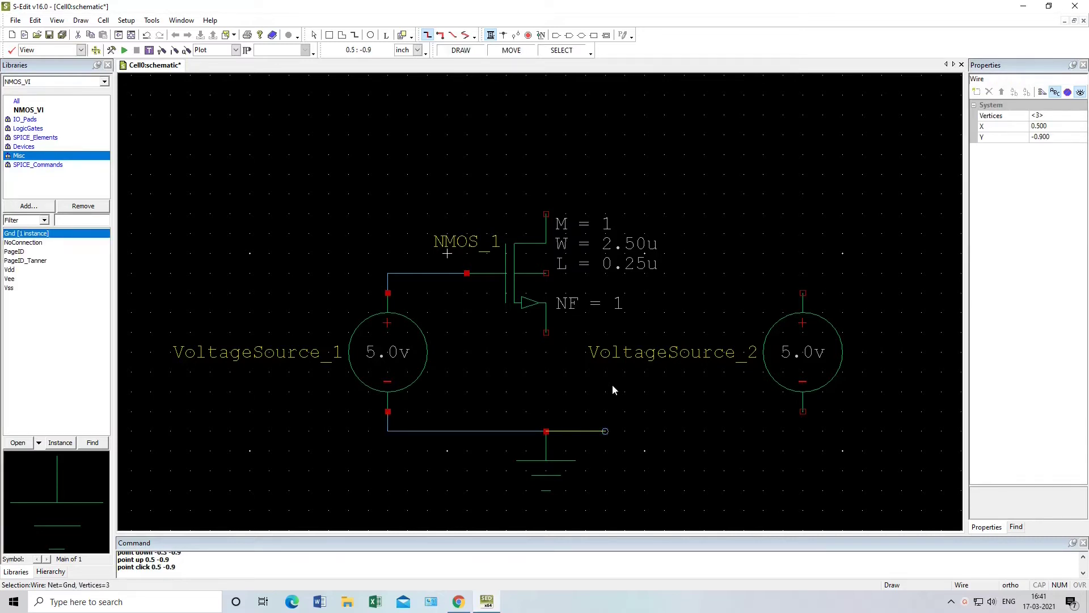
double_click(546, 431)
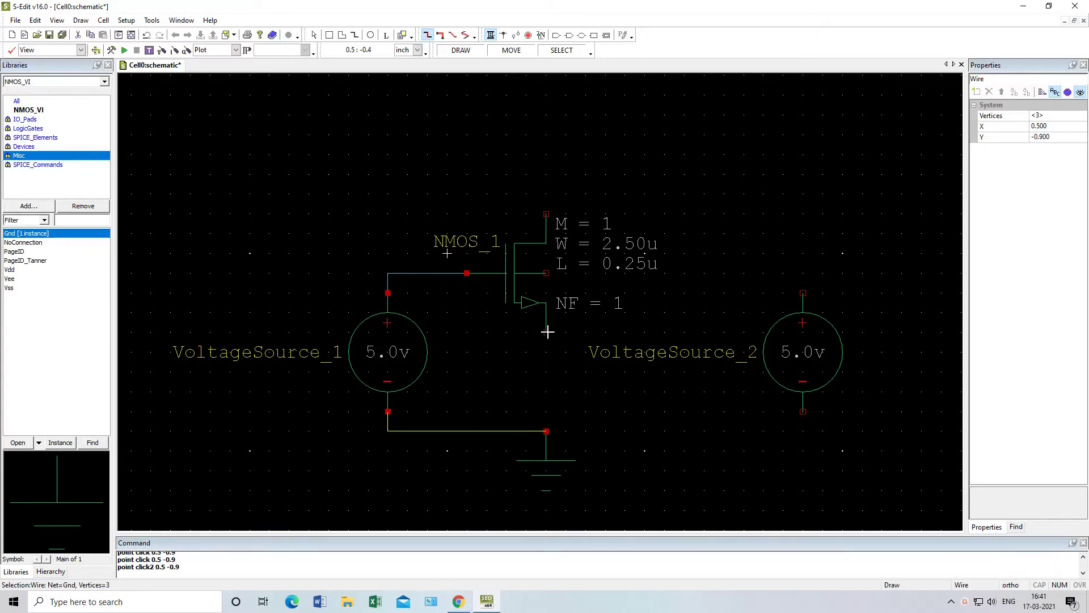
drag(546, 273, 546, 431)
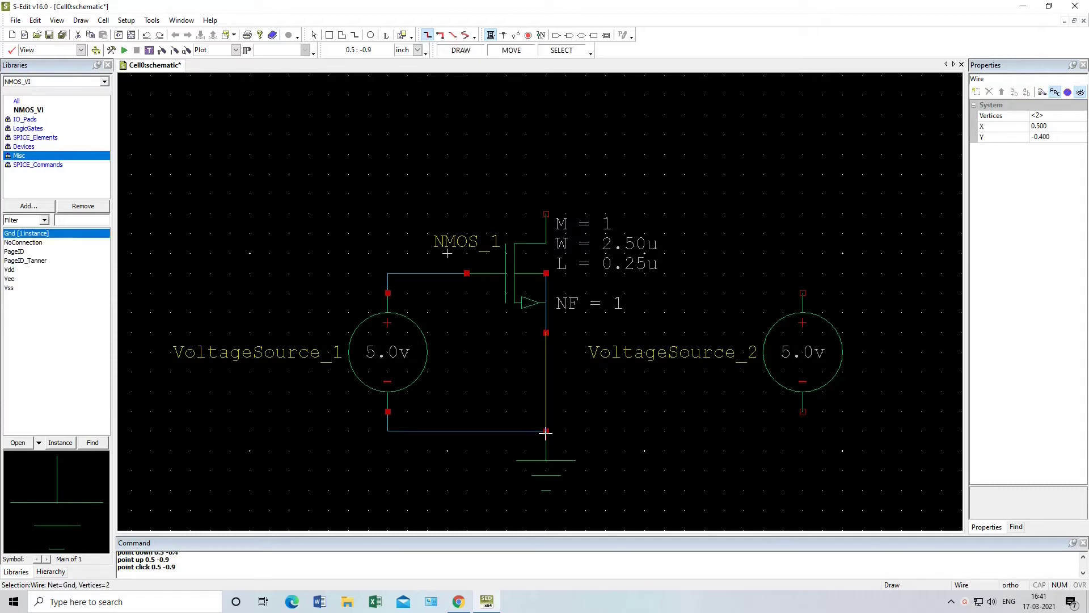
click(547, 430)
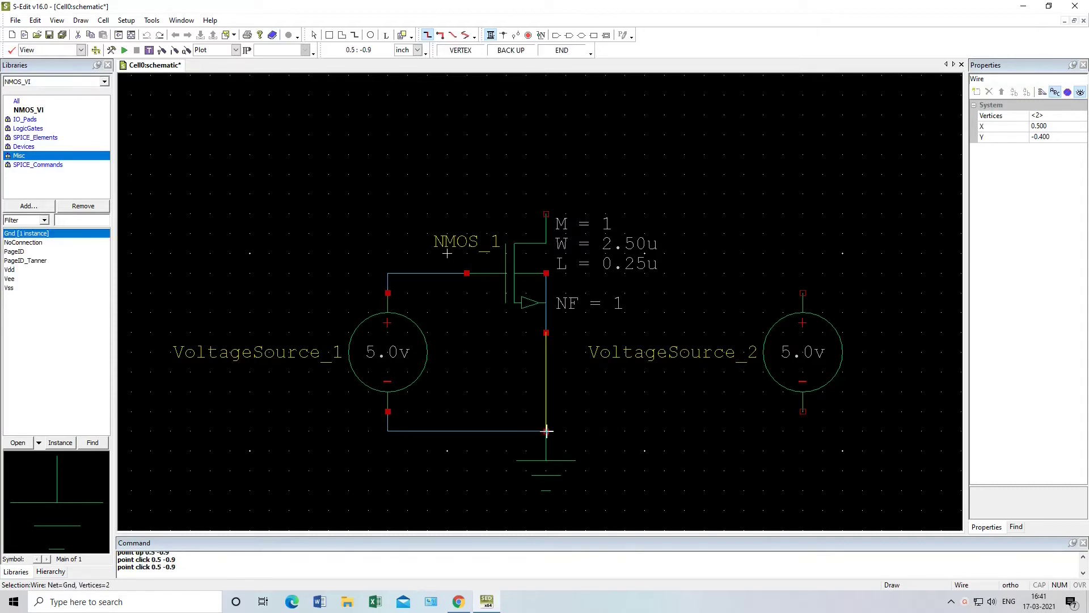
click(547, 422)
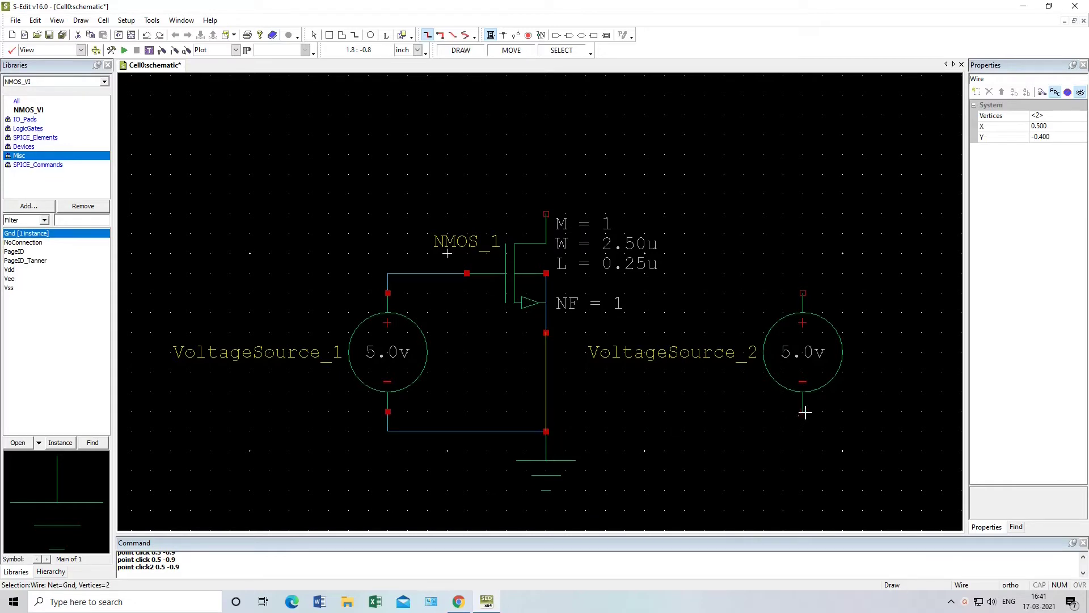
Wire the right voltage source's negative terminal to ground and its positive terminal over the top to the NMOS drain.
drag(803, 411, 805, 431)
drag(804, 431, 547, 431)
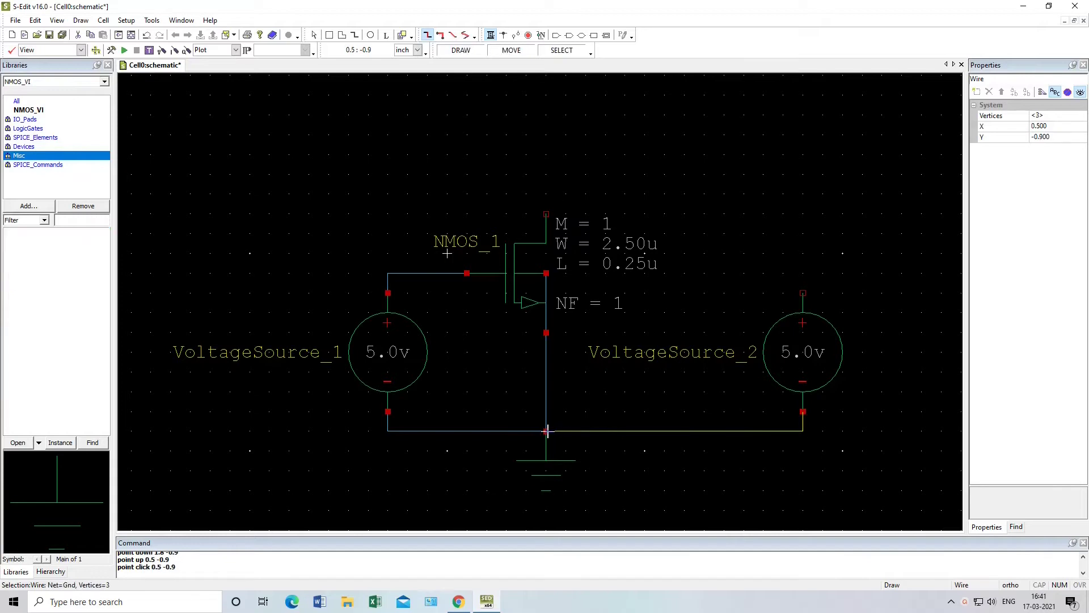
double_click(547, 431)
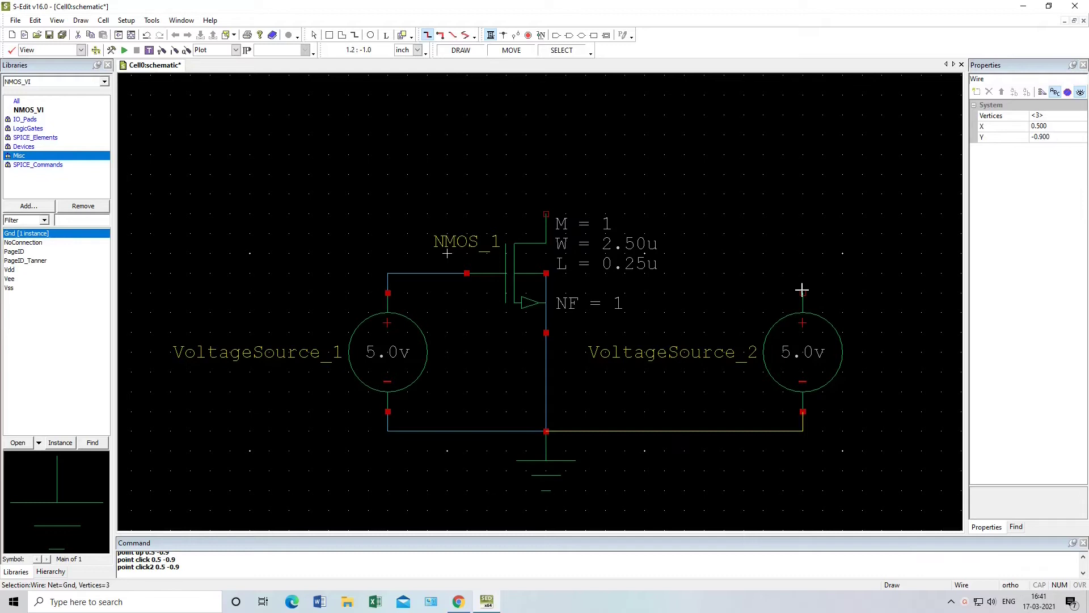
drag(804, 293, 802, 174)
drag(803, 174, 546, 174)
drag(546, 174, 547, 213)
double_click(546, 214)
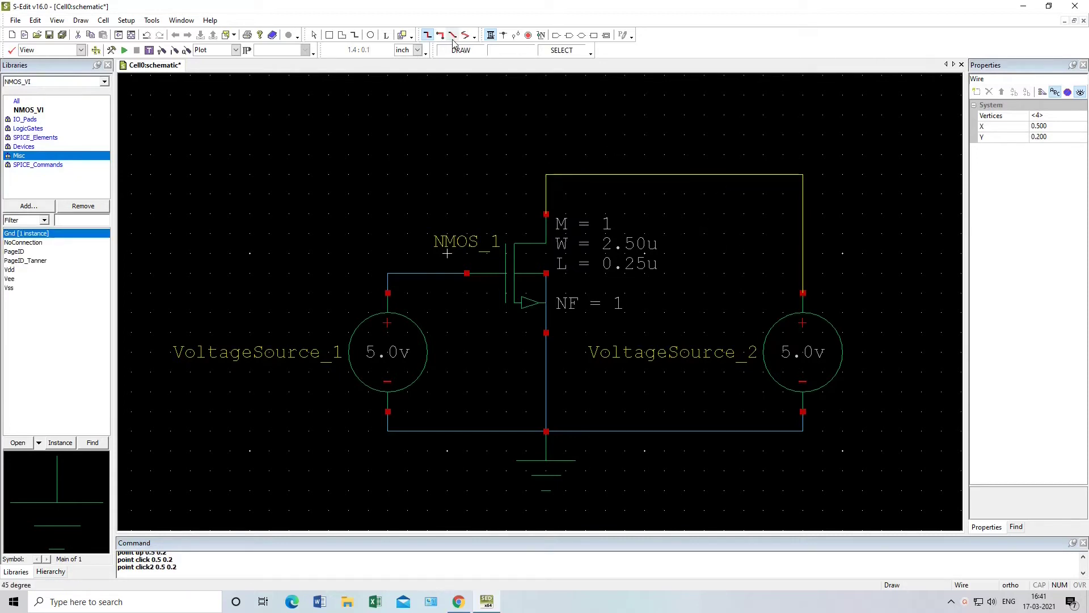
Leave wire drawing for selection mode and inspect the properties of both voltage sources.
click(314, 35)
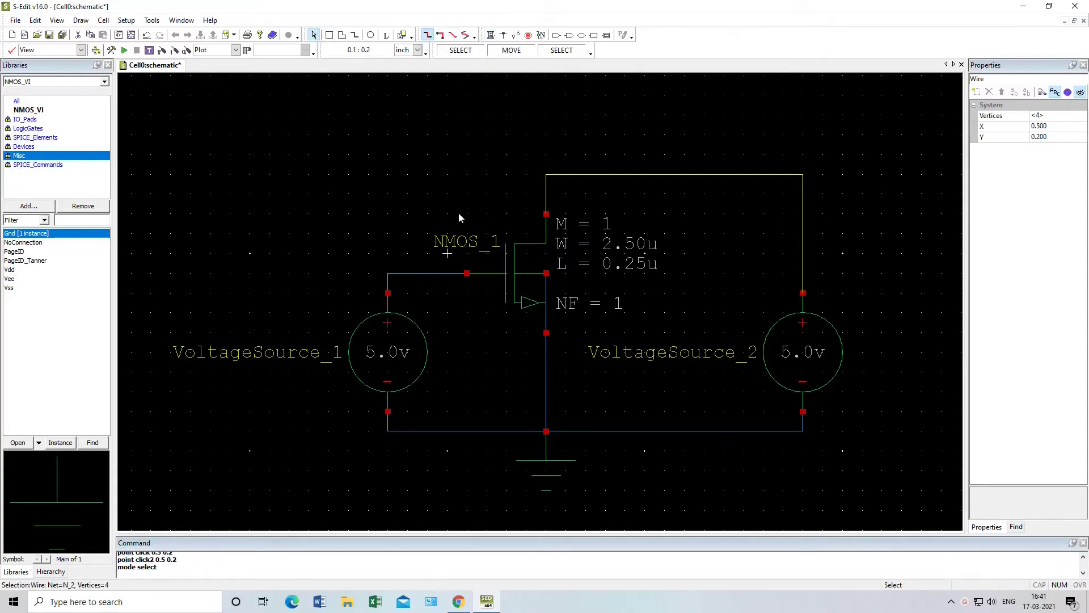
click(458, 169)
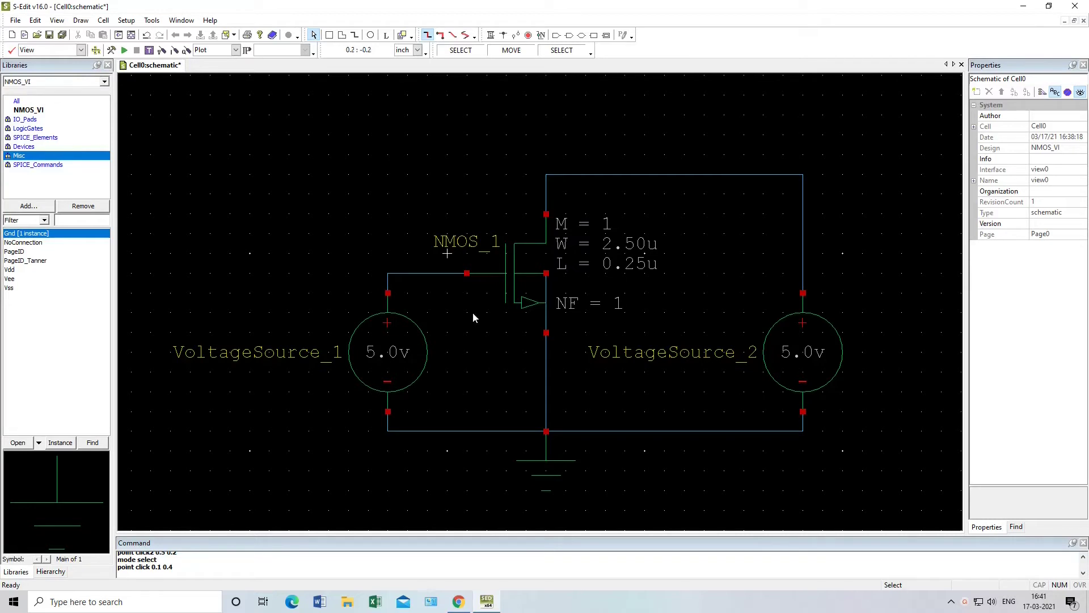
click(380, 362)
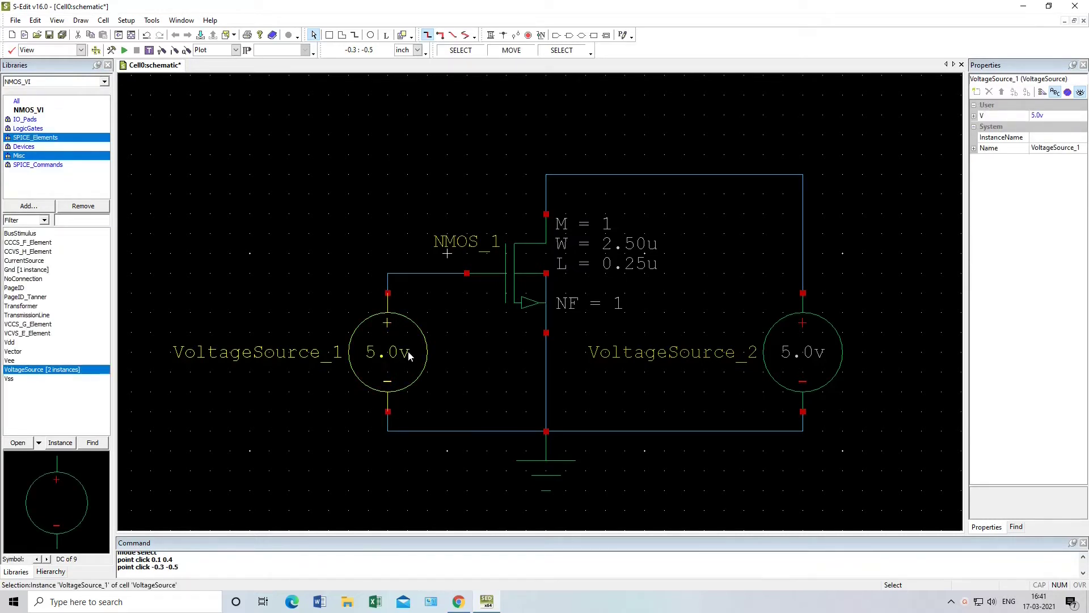
click(799, 354)
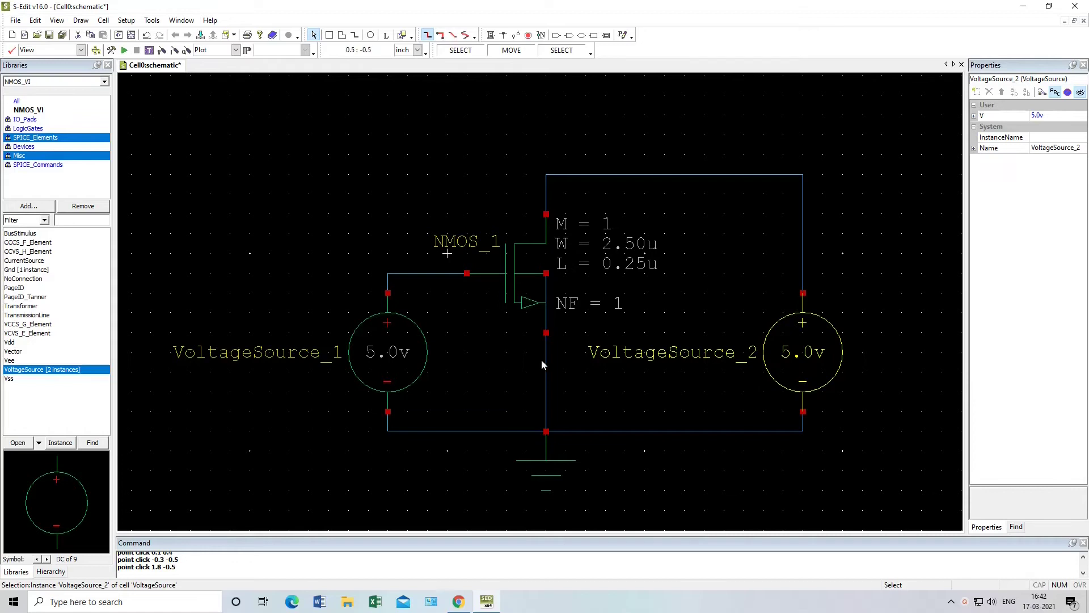
Set the voltage value V of the left voltage source to VDS.
click(366, 363)
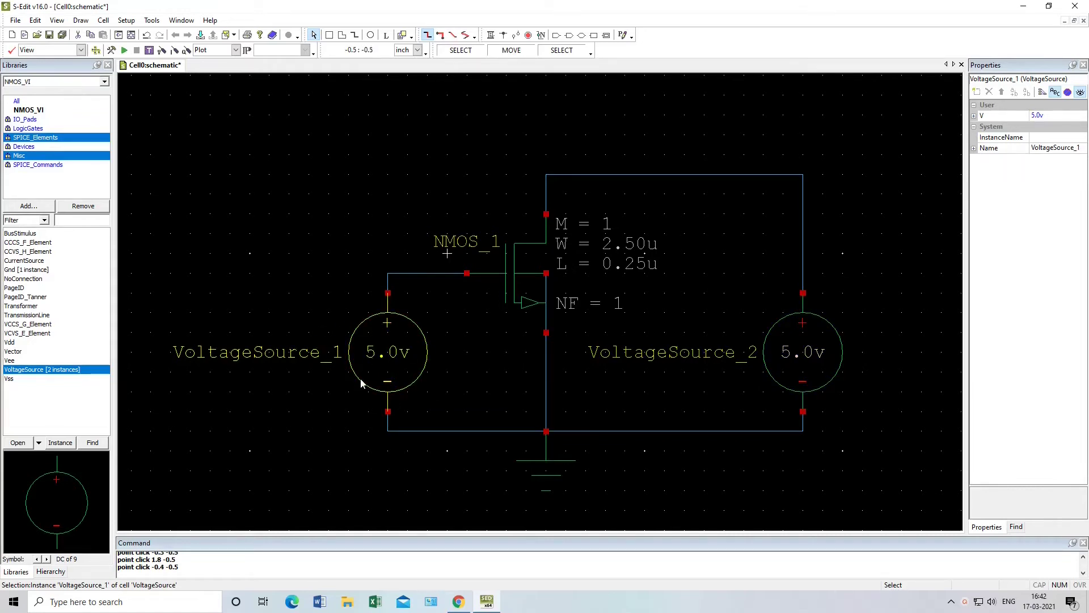
click(1047, 140)
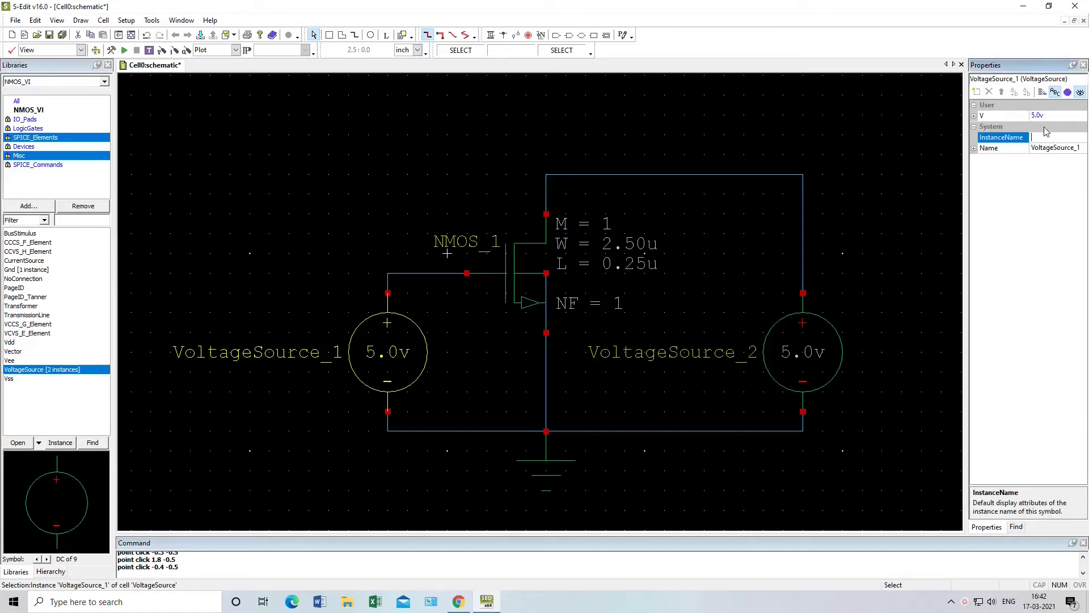
click(1047, 115)
click(1031, 115)
key(shift)
key(BackSpace)
text(VDS)
Rename the left voltage source to DS_Voltage.
click(1084, 147)
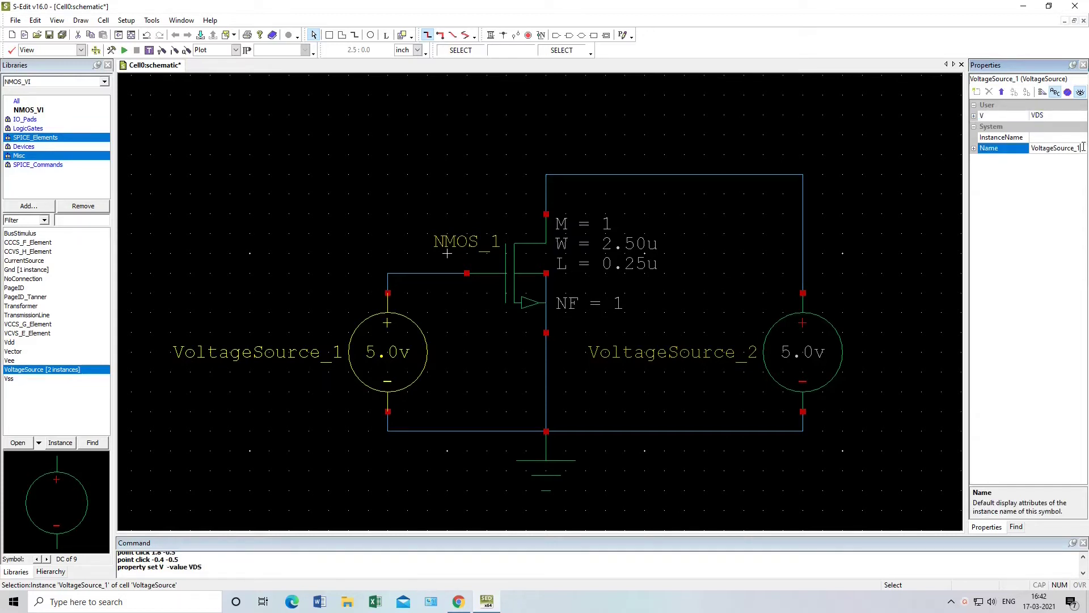
drag(1084, 147, 1039, 147)
text(DS_Voltage)
click(855, 242)
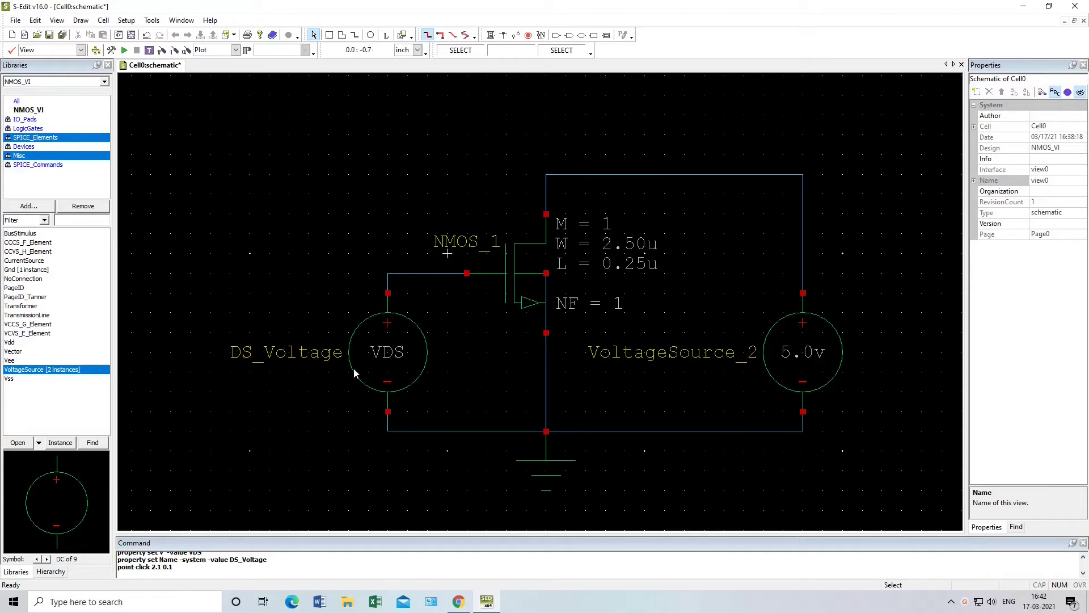
Select the right voltage source and turn off alphabetical sorting in its property list.
click(801, 339)
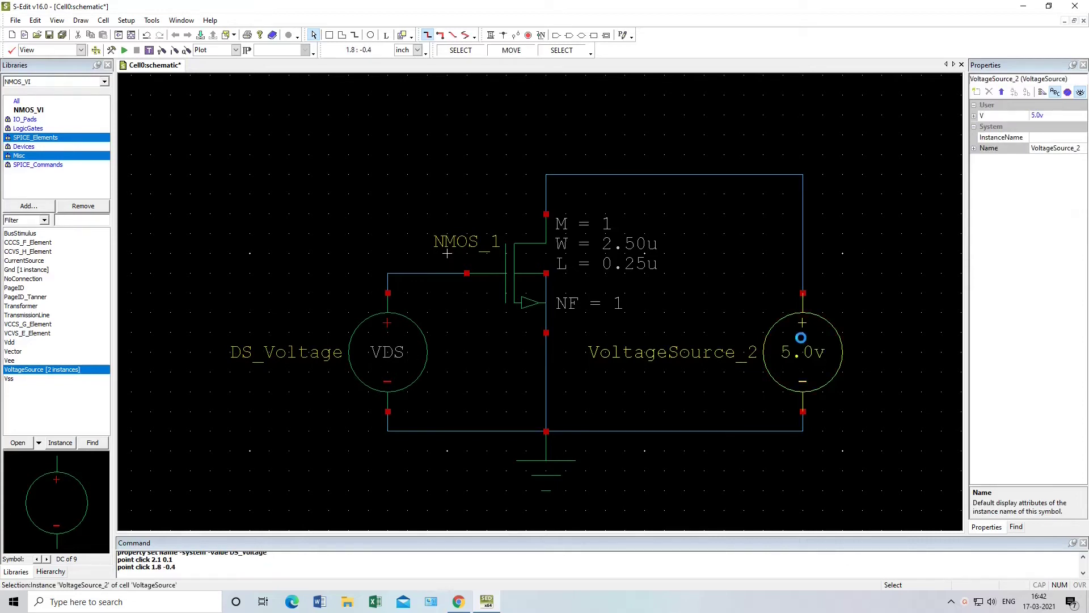
click(1080, 93)
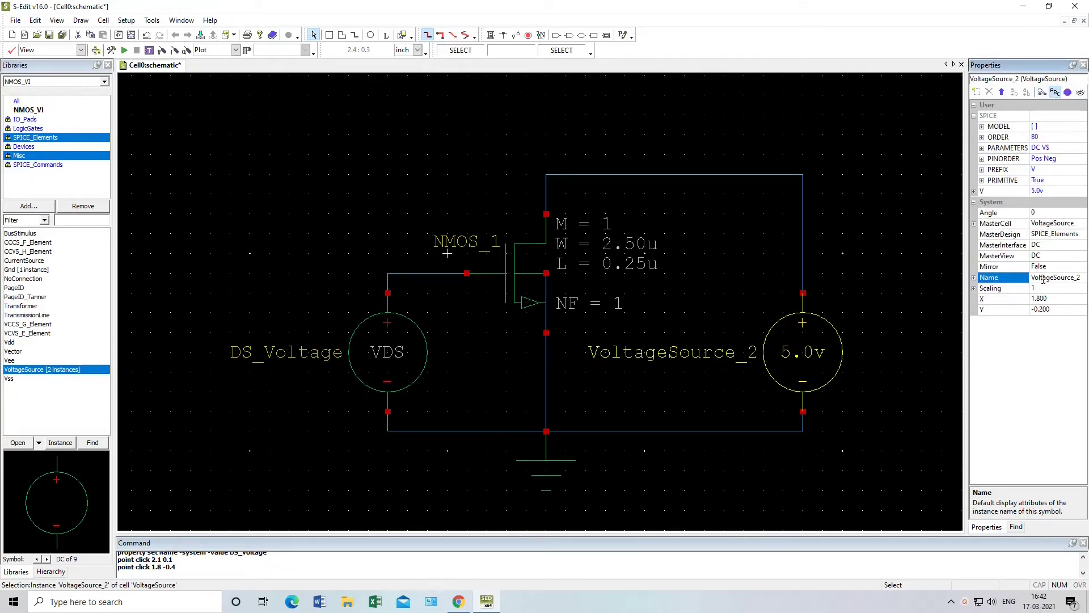
click(1055, 93)
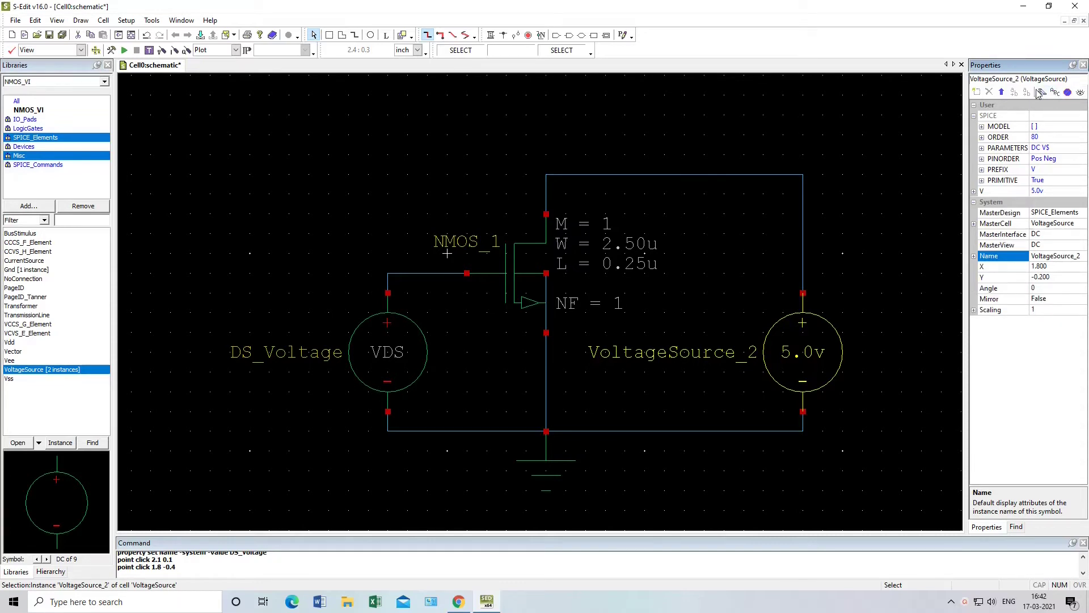
click(1080, 93)
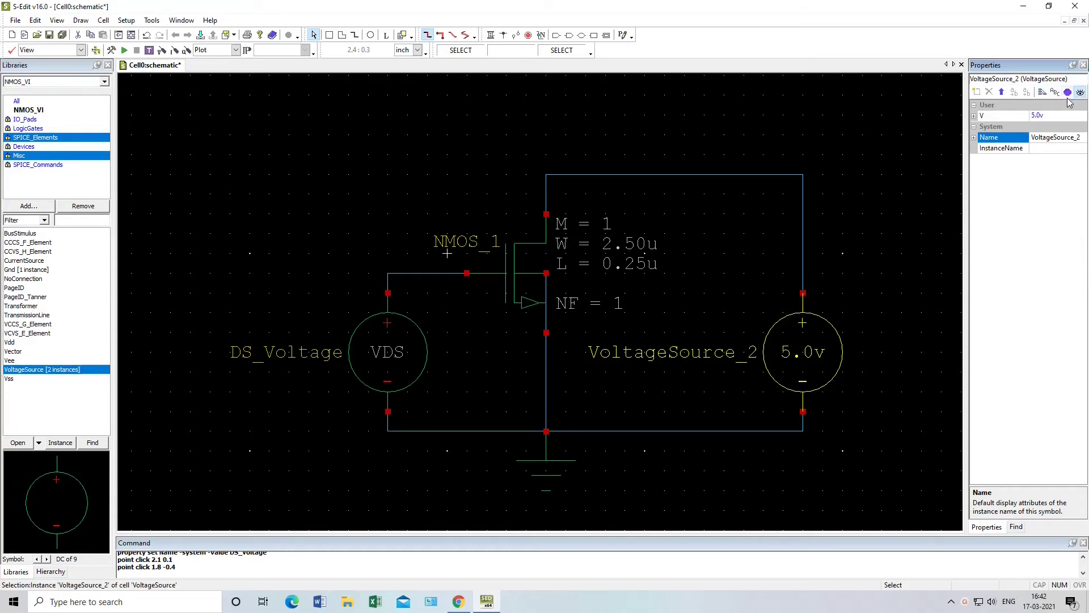
Rename the right voltage source to GS_Voltage.
drag(1079, 137, 1019, 137)
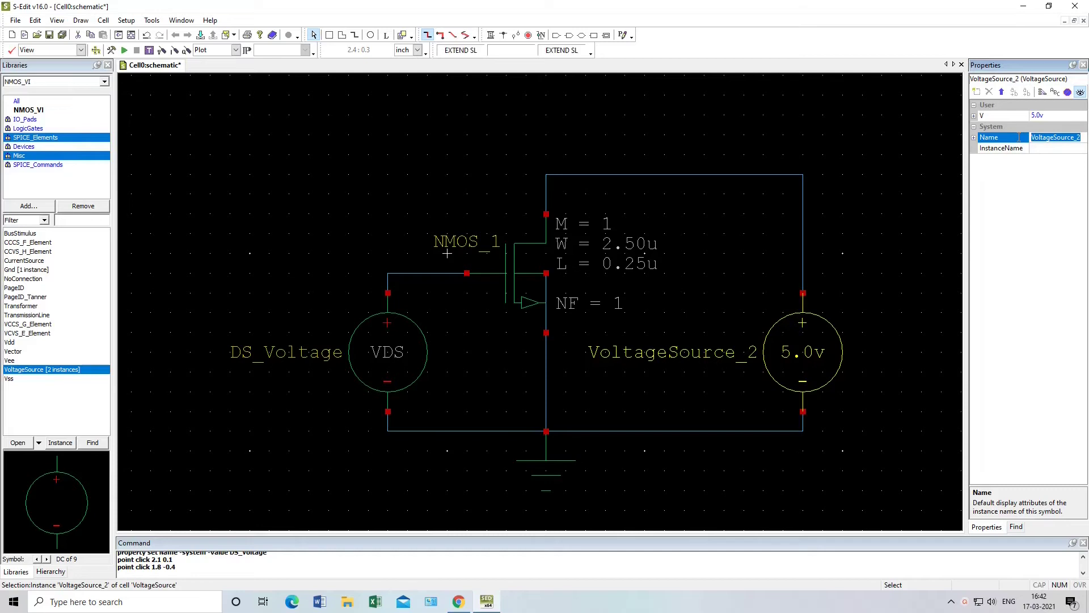
text(GS)
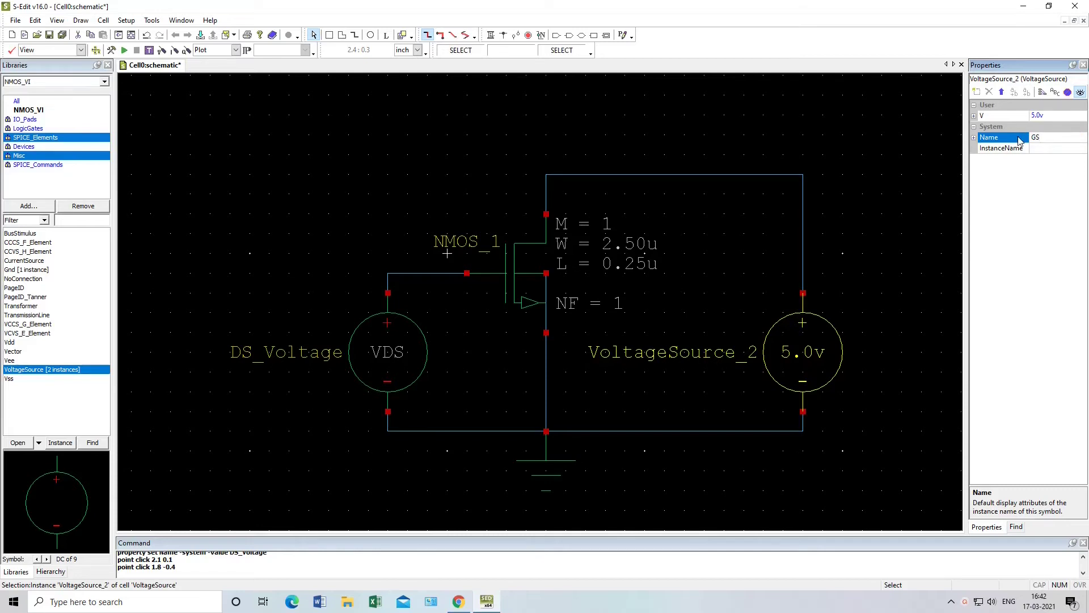
text(_Voltage)
click(1068, 115)
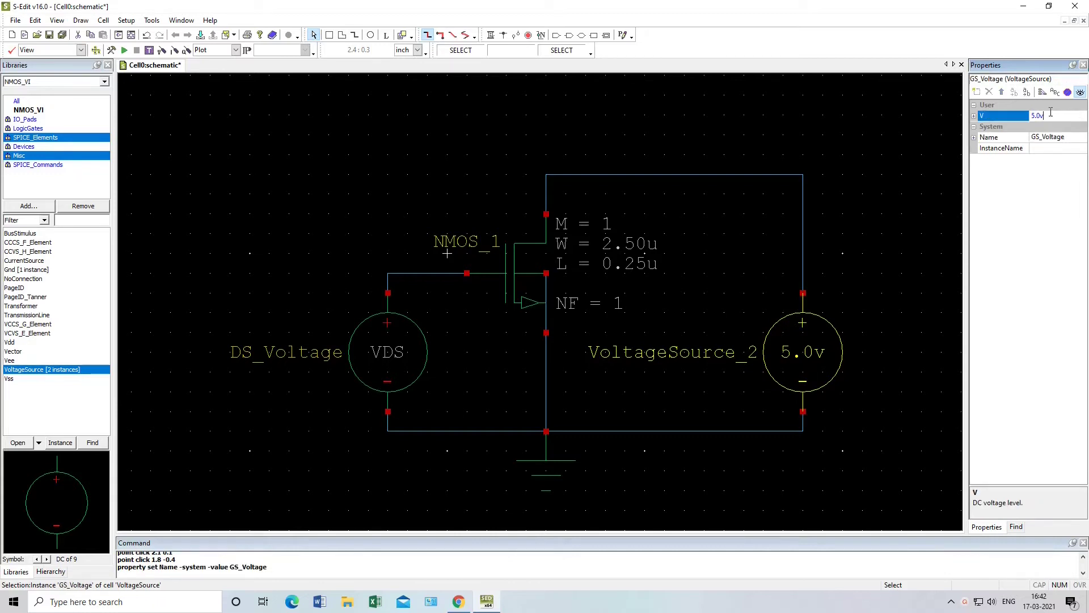
Rename the right voltage source to DSVoltage and set its voltage value V to VDS.
click(1070, 137)
drag(1056, 137, 1028, 136)
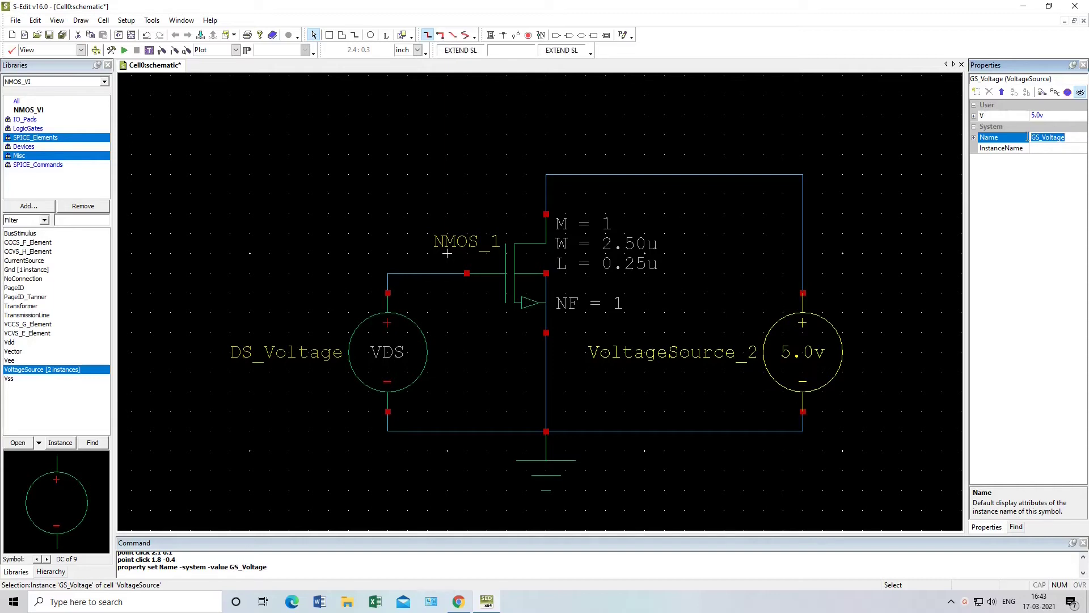
text(DSVol)
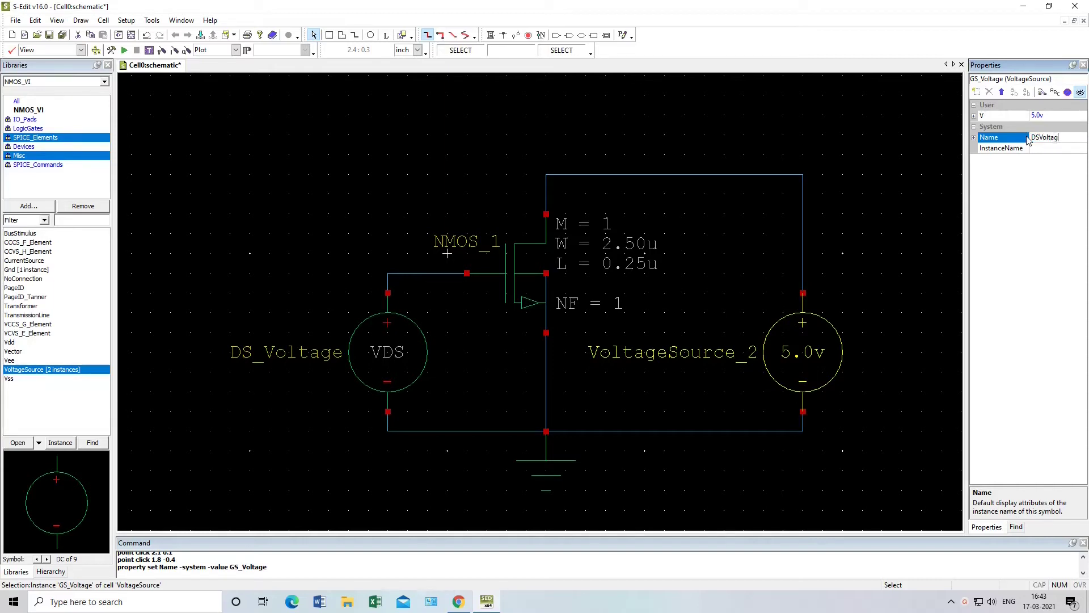
click(1024, 116)
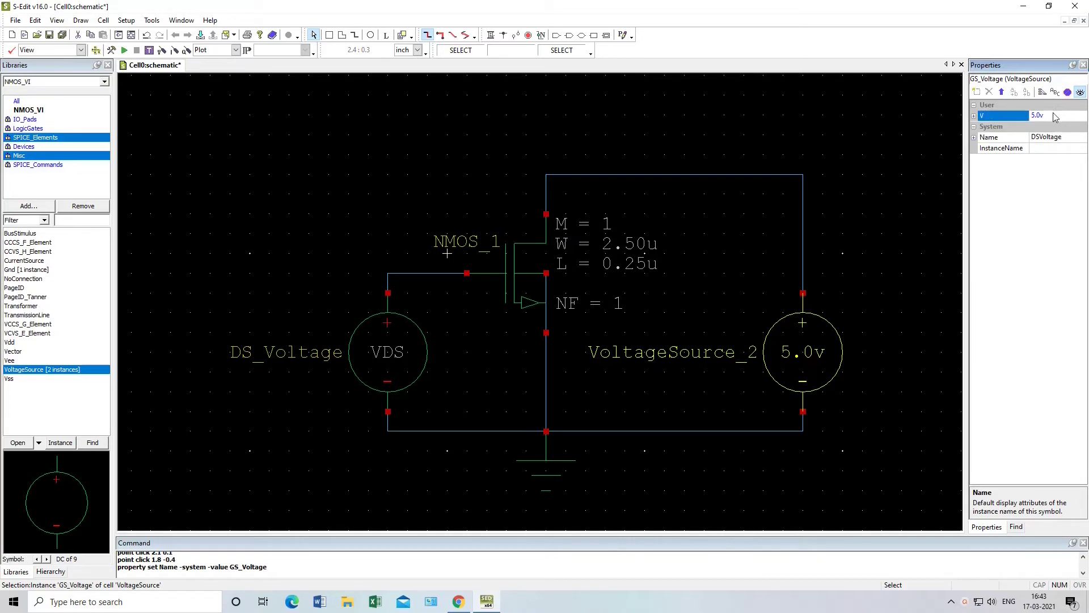
text(VDS)
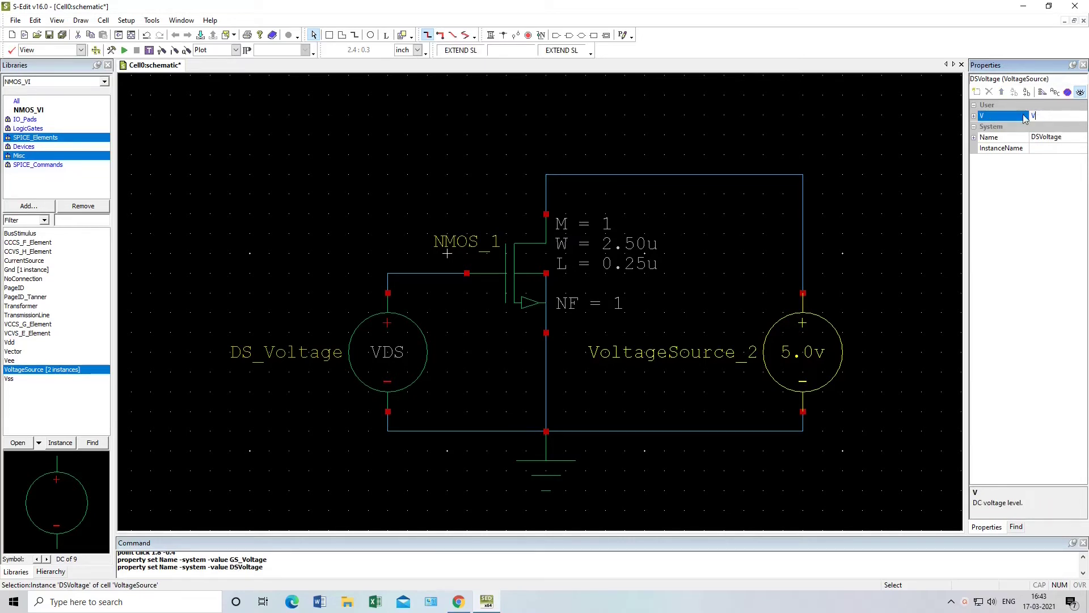
key(Return)
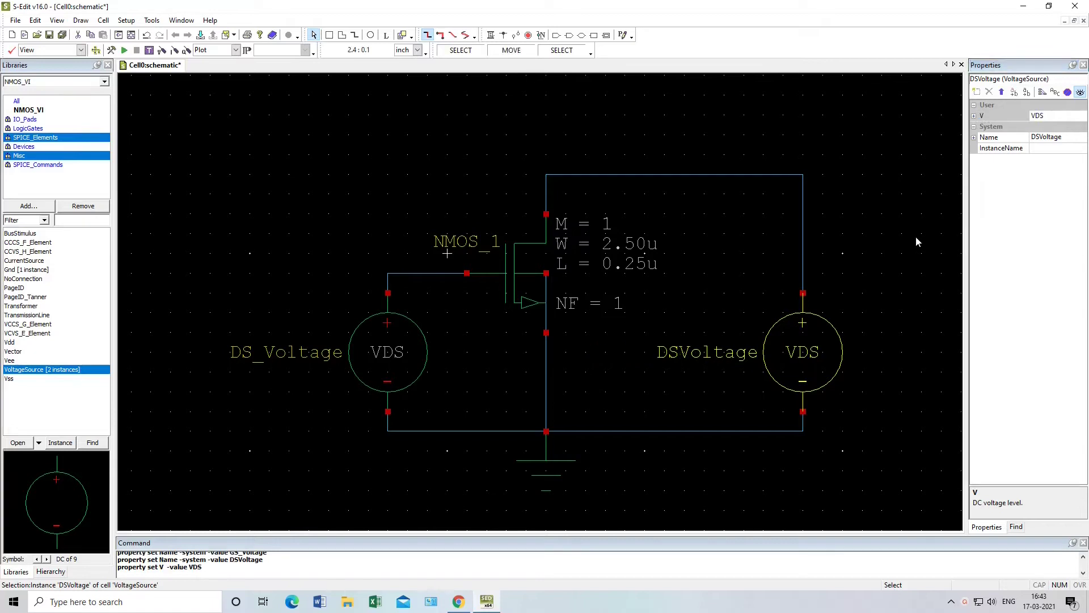
click(915, 236)
Change the voltage value V of the left voltage source to VGS.
click(352, 349)
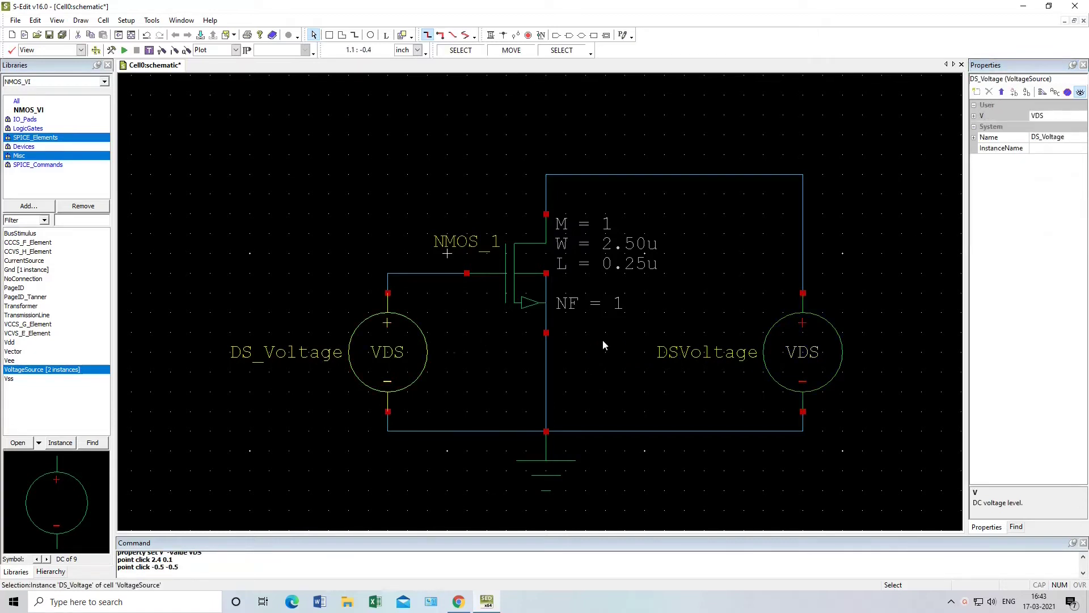
click(1052, 115)
drag(1052, 114, 1038, 115)
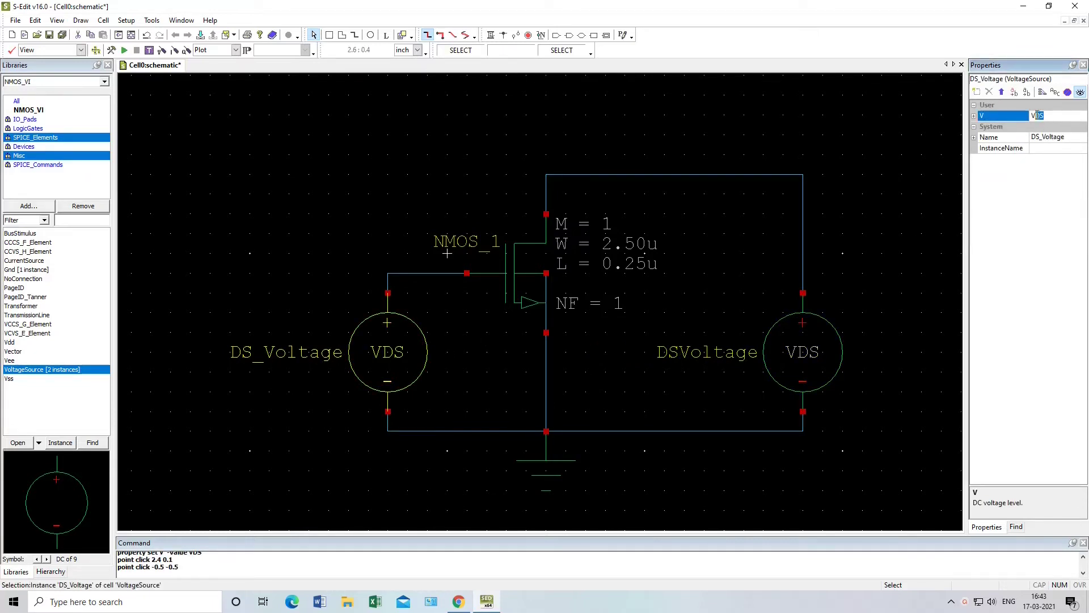
text(GS)
key(Return)
Change the left voltage source's name to GS_Voltage and clear the selection.
click(1034, 136)
drag(1042, 136, 1028, 136)
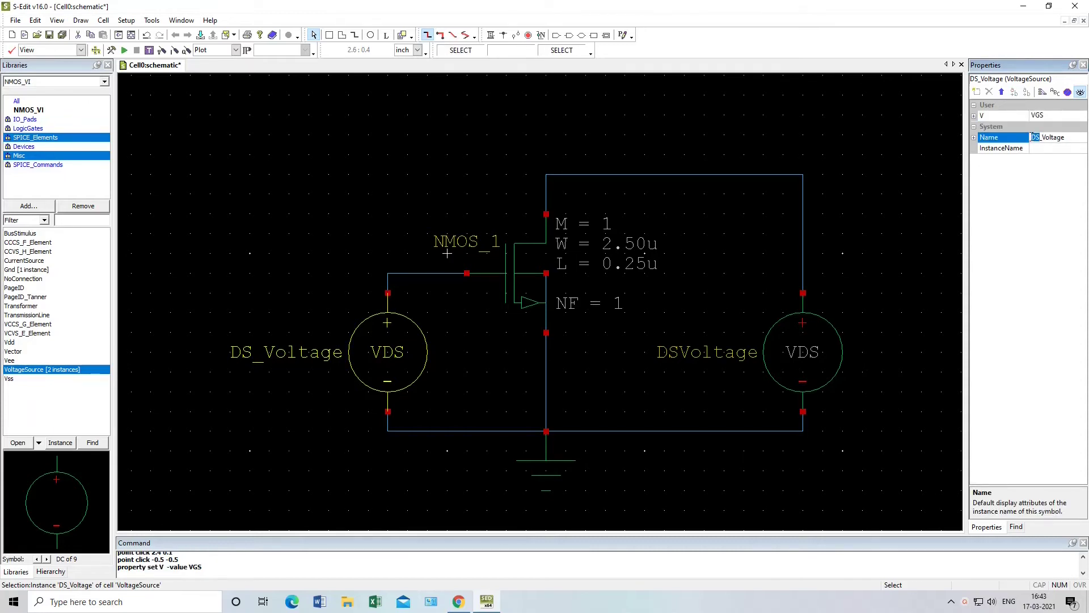
text(GS)
key(Return)
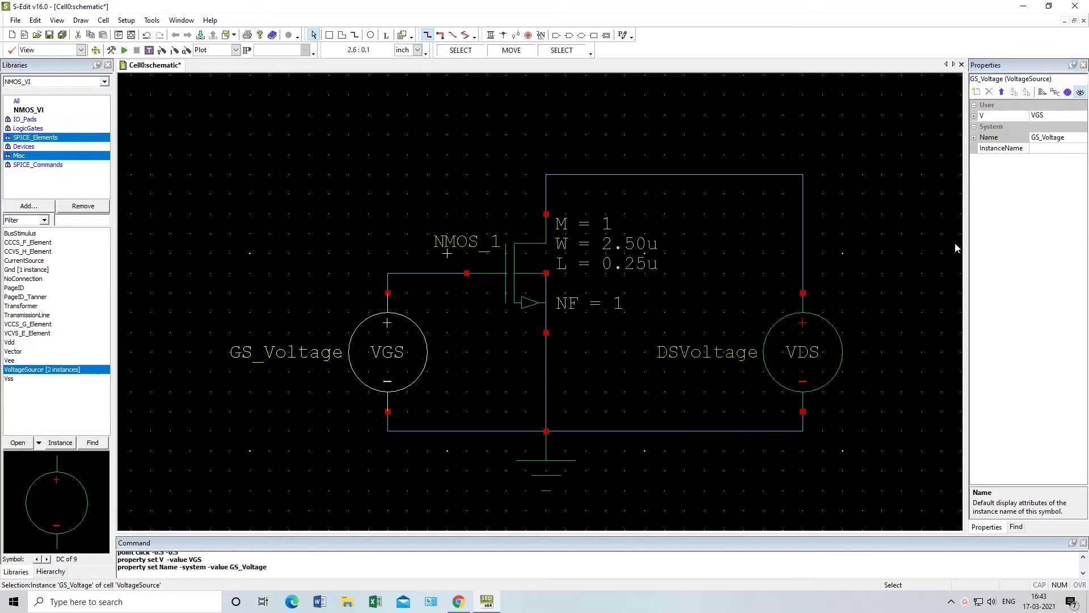
click(932, 253)
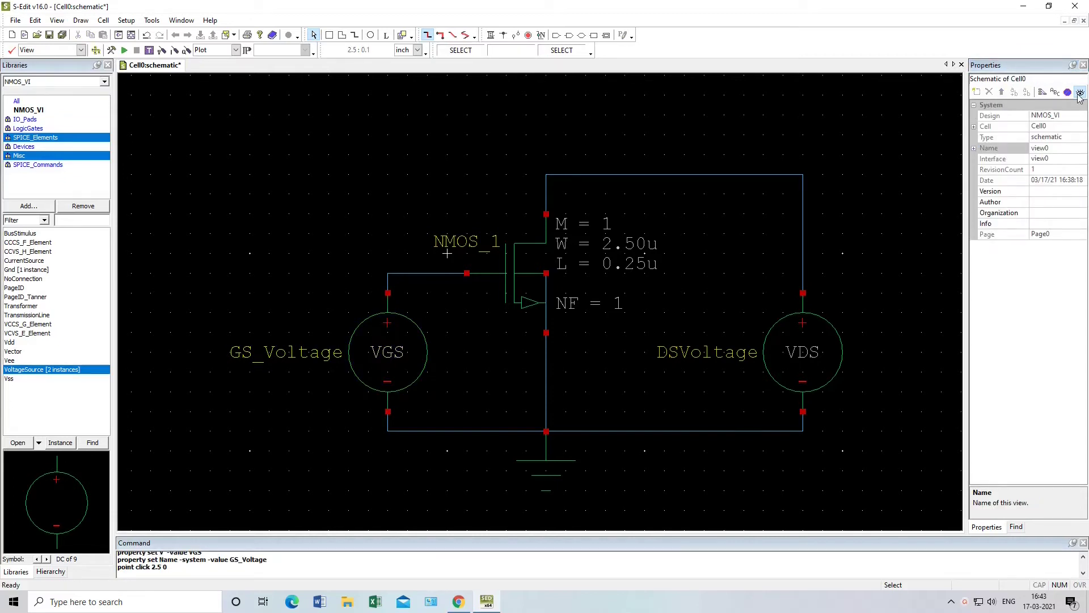
Run a design check on the schematic view and review its error and warning summary in the enlarged command log.
click(392, 361)
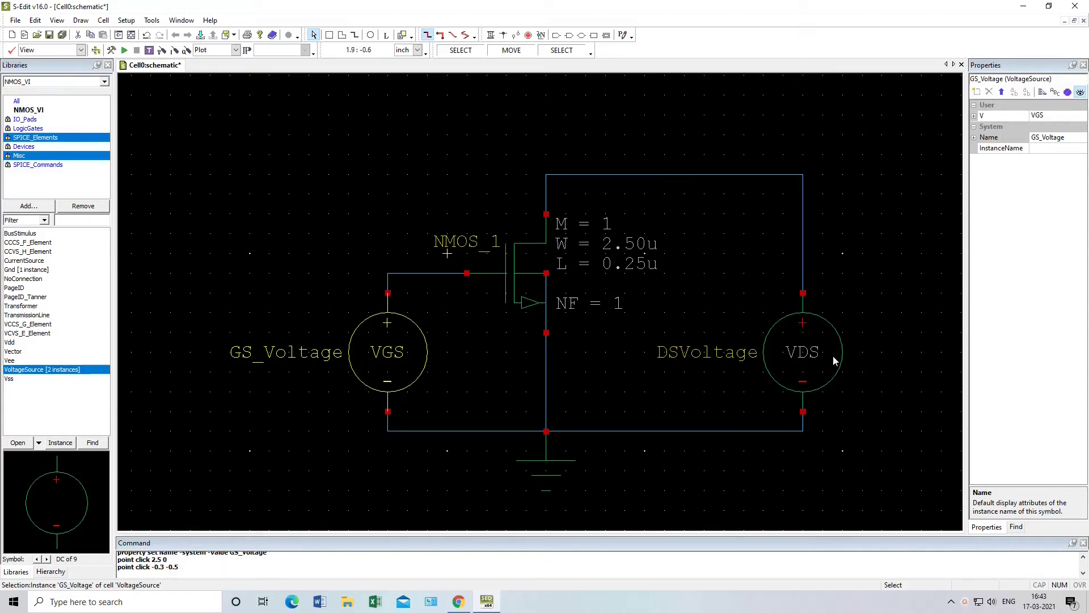
click(12, 50)
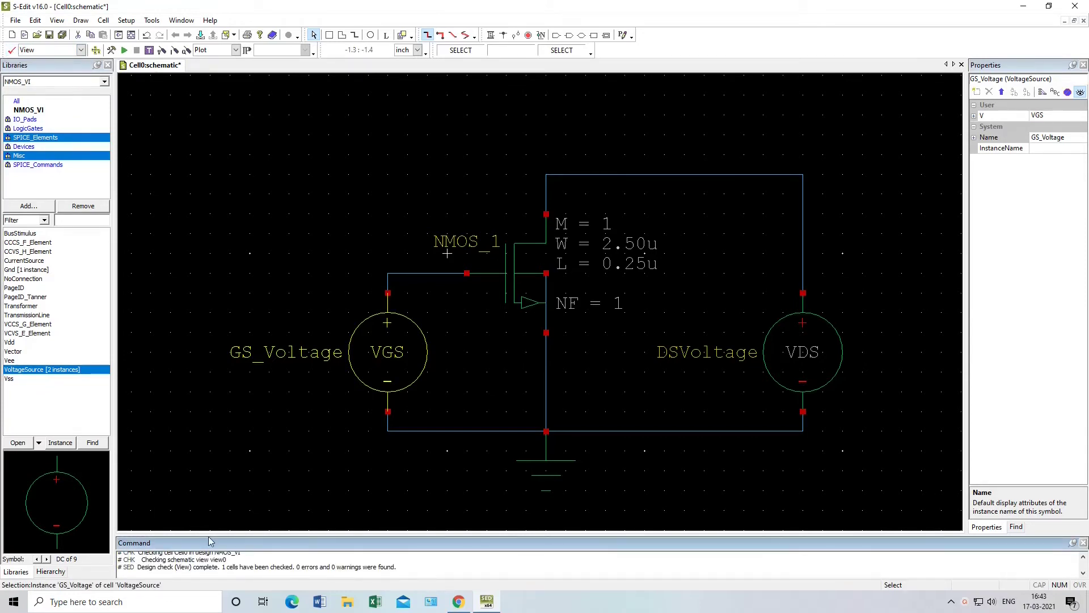
drag(208, 539, 211, 470)
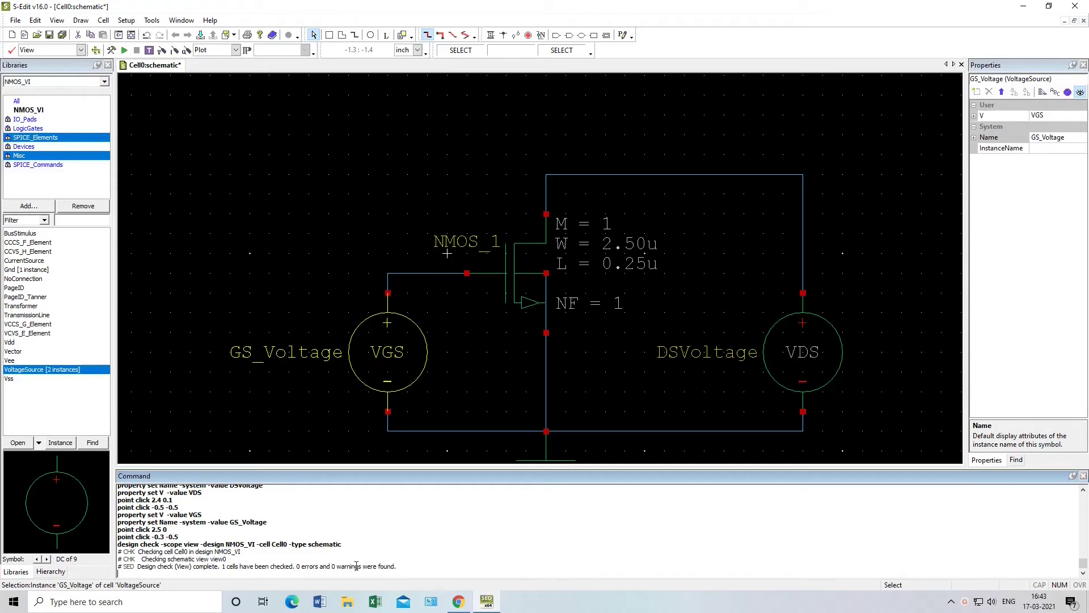
drag(303, 564, 403, 565)
click(298, 564)
drag(299, 565, 398, 565)
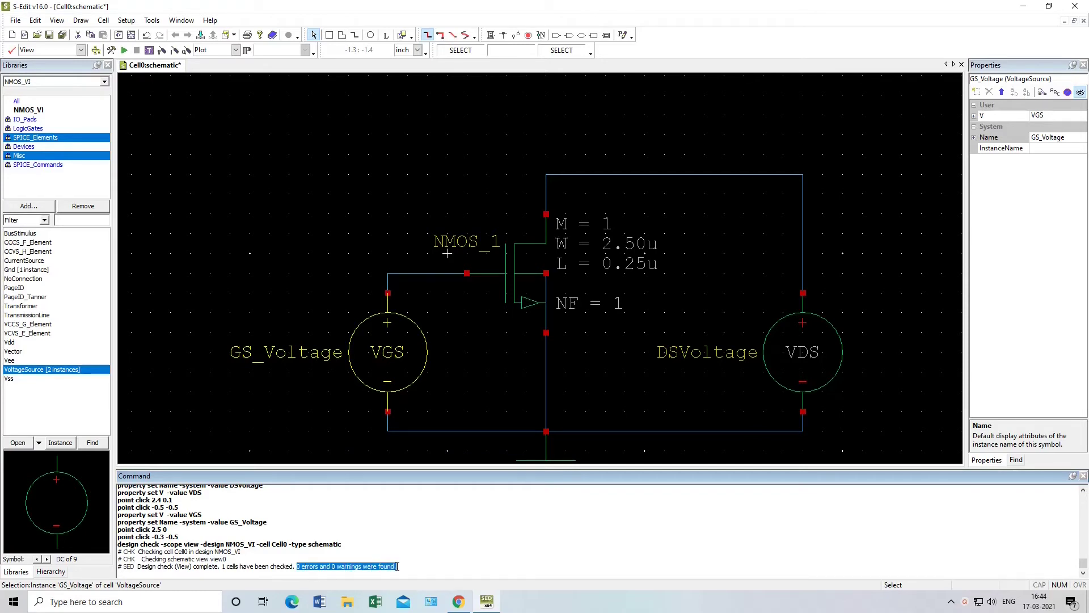
click(335, 536)
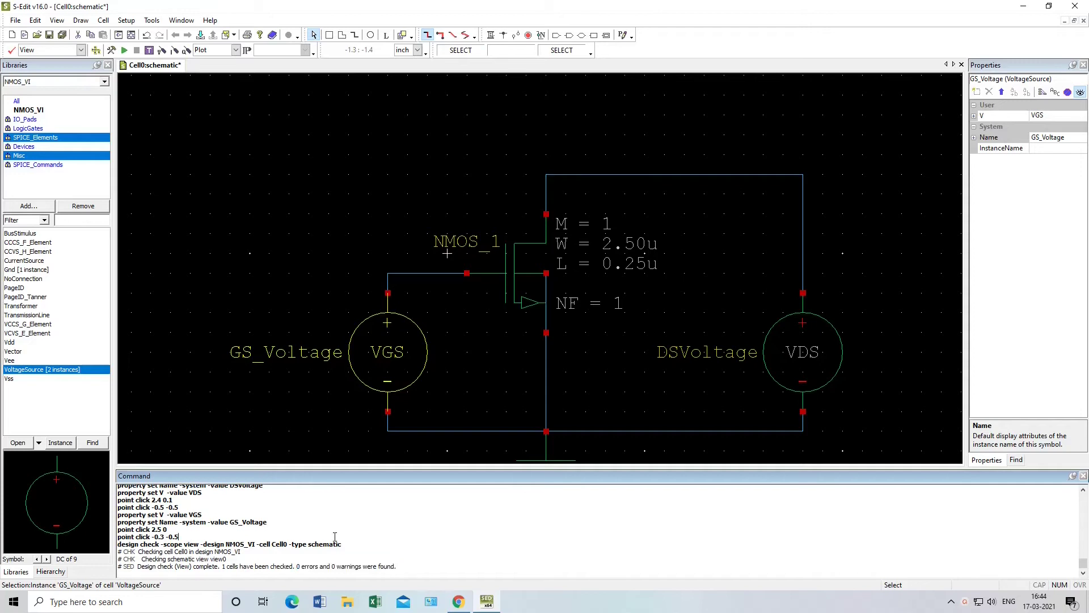
Open the SPICE simulation setup for Cell0 and set its general library file to Generic_025.lib TT from the Libraries/Models folder.
click(112, 51)
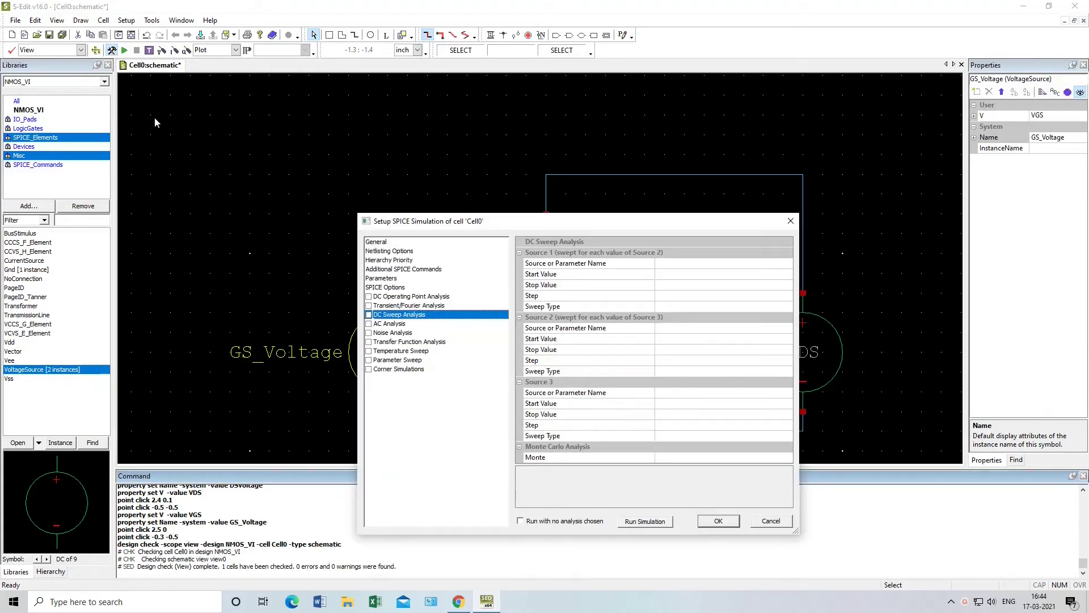
drag(551, 224, 542, 142)
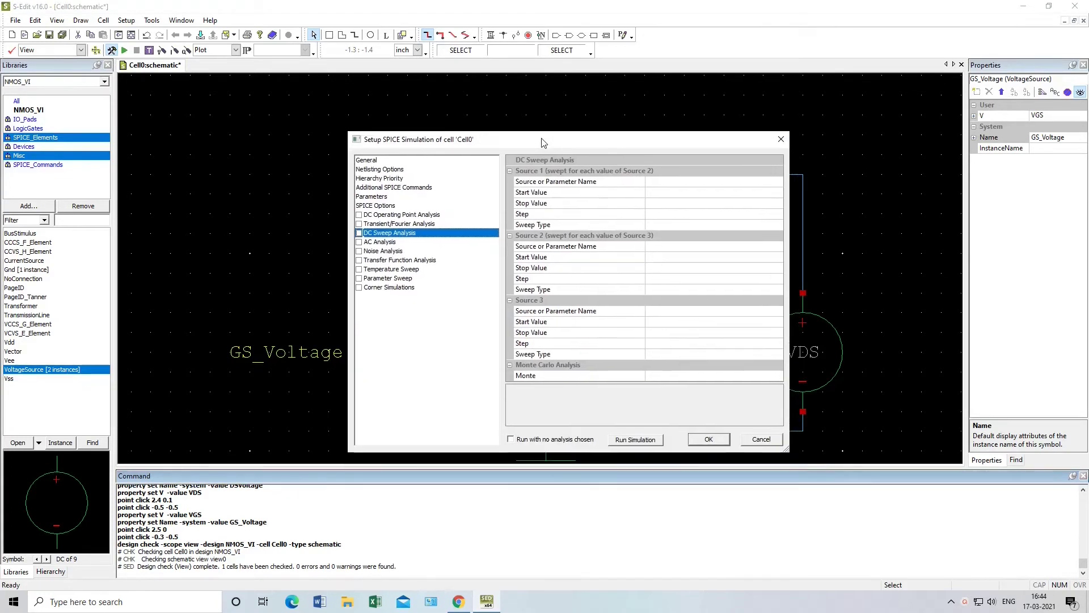
click(367, 161)
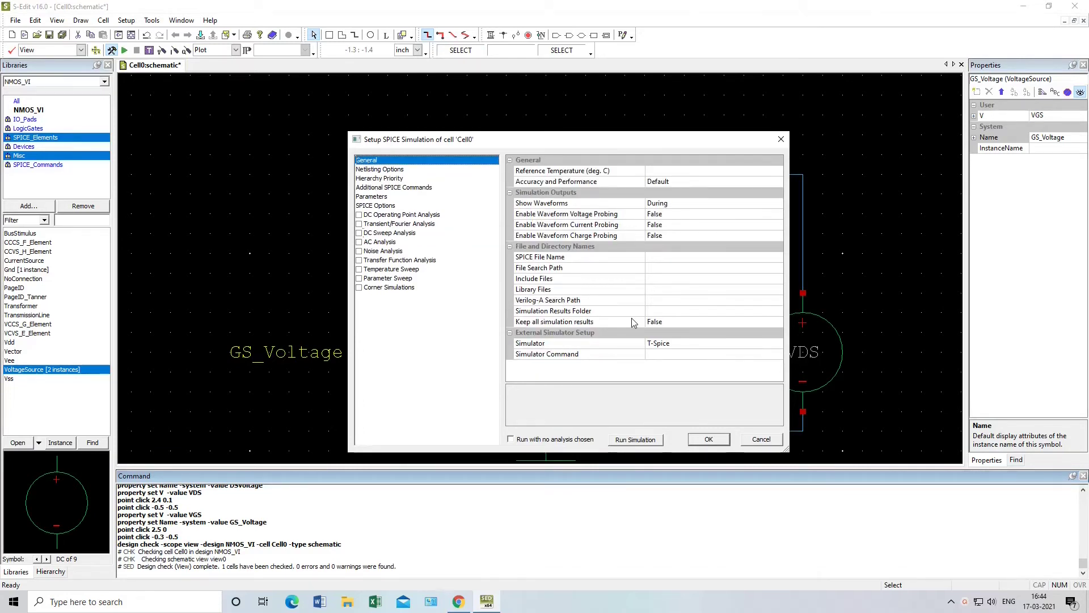
click(542, 290)
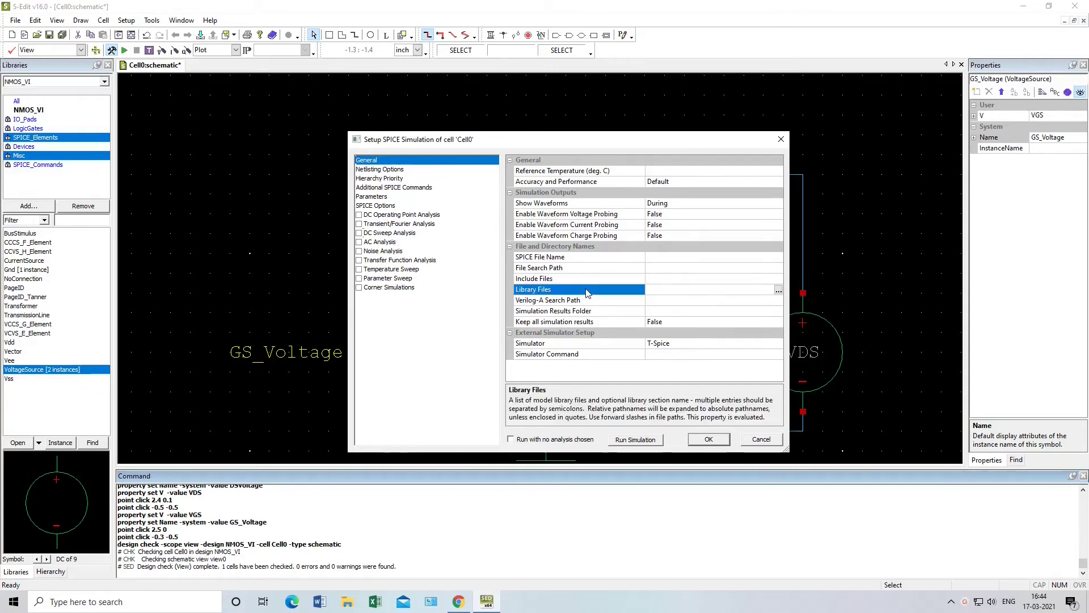
click(779, 290)
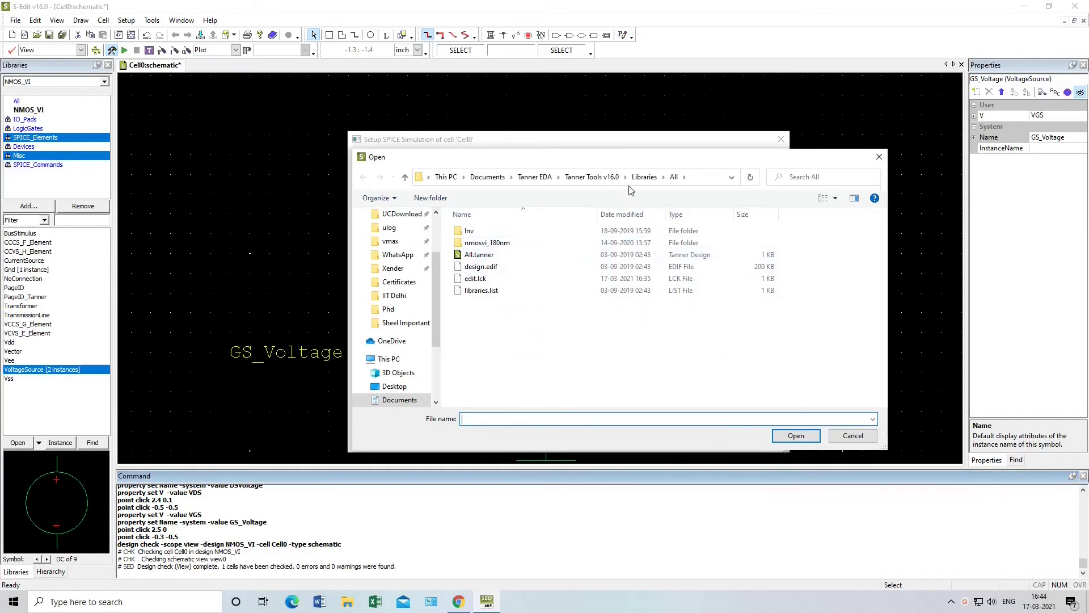
click(595, 178)
double_click(482, 283)
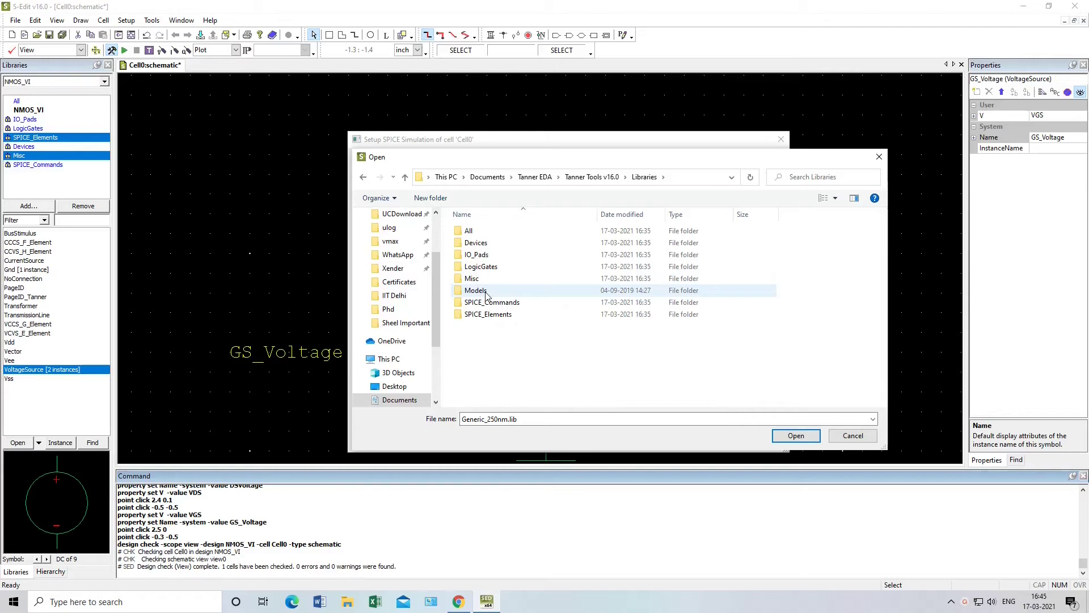
double_click(475, 291)
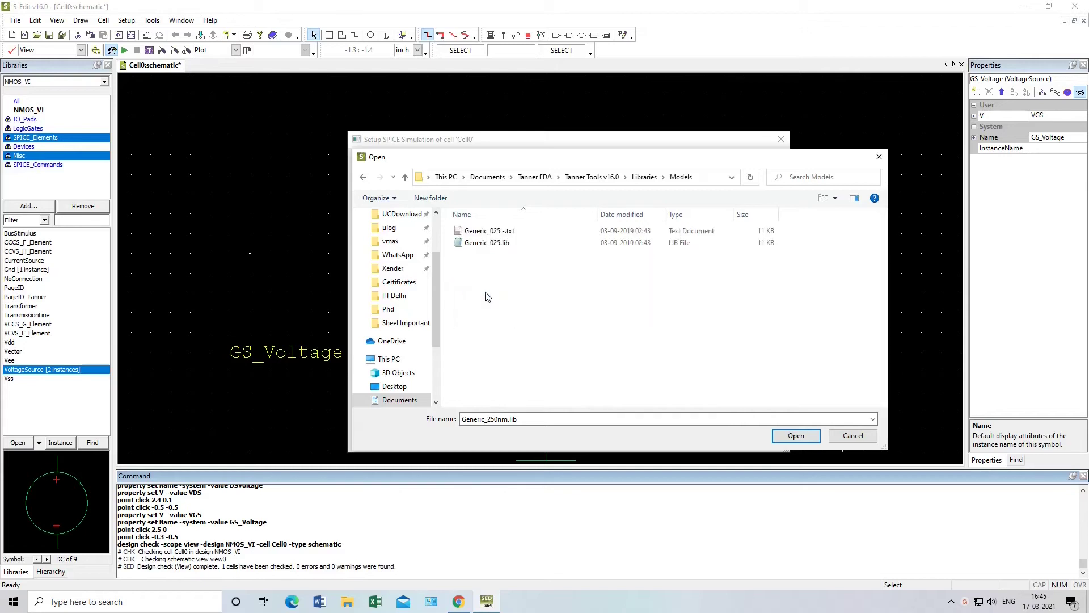
click(497, 248)
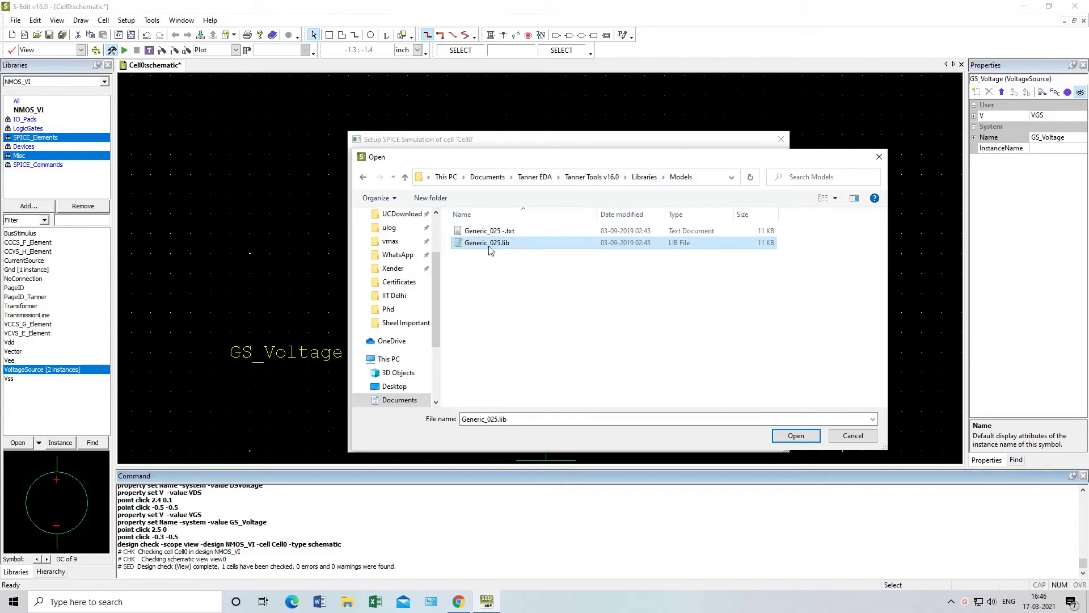
double_click(504, 249)
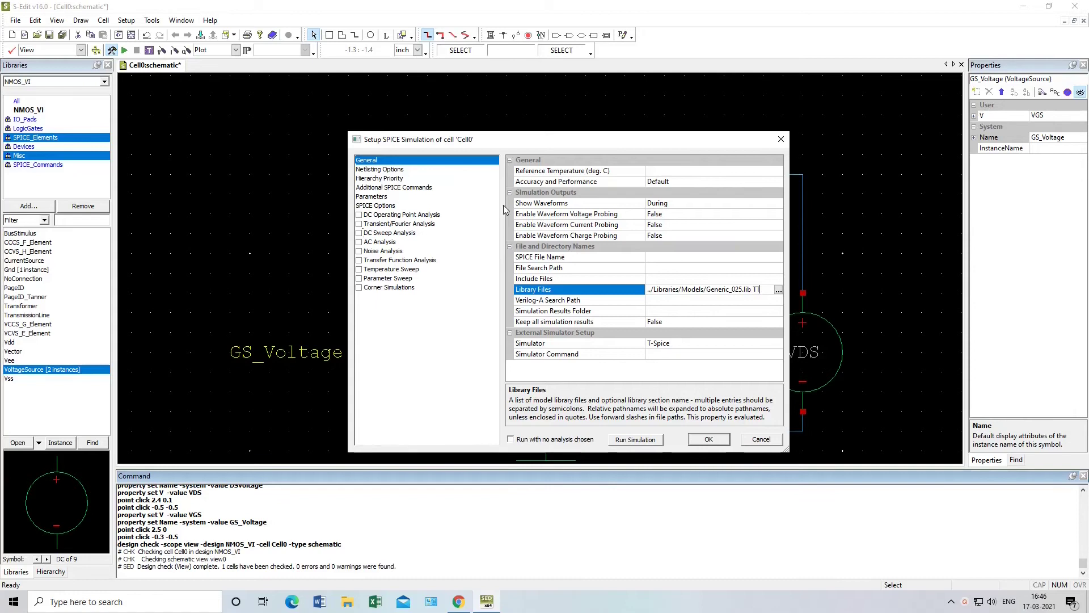
click(396, 169)
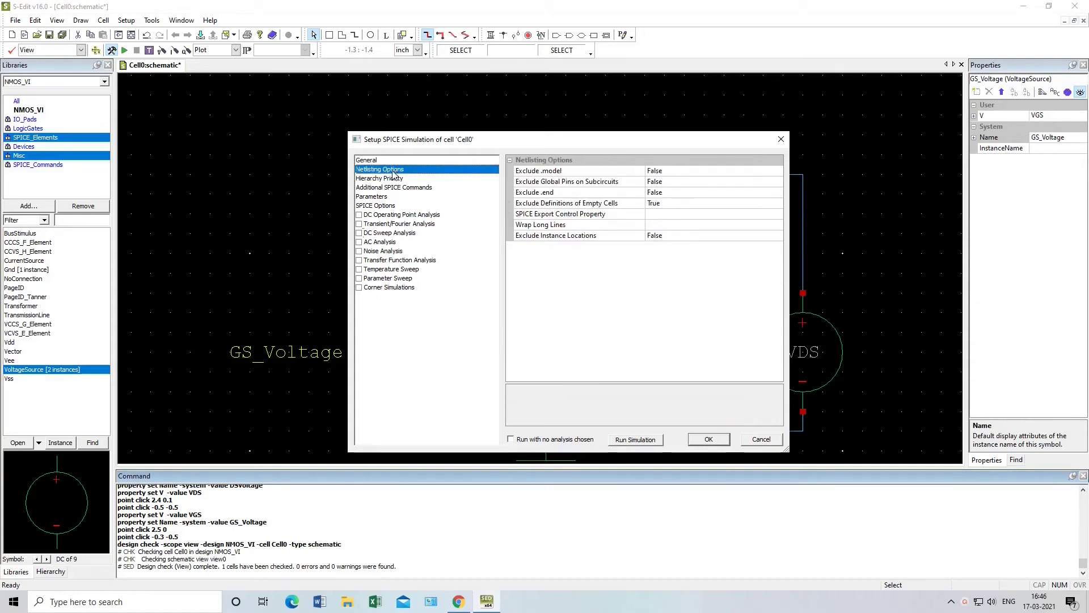
click(389, 178)
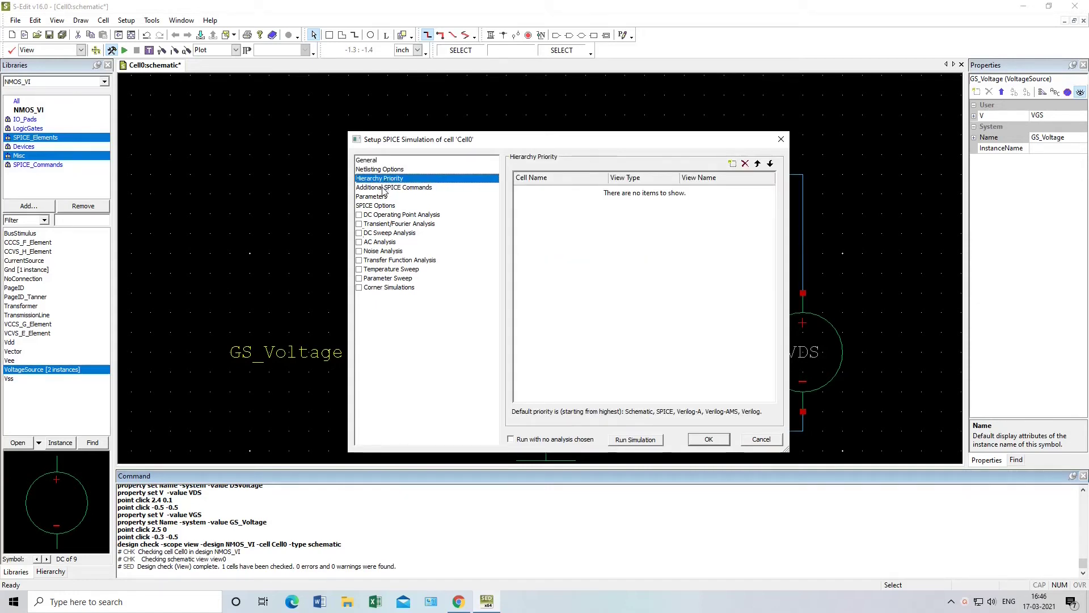
click(385, 187)
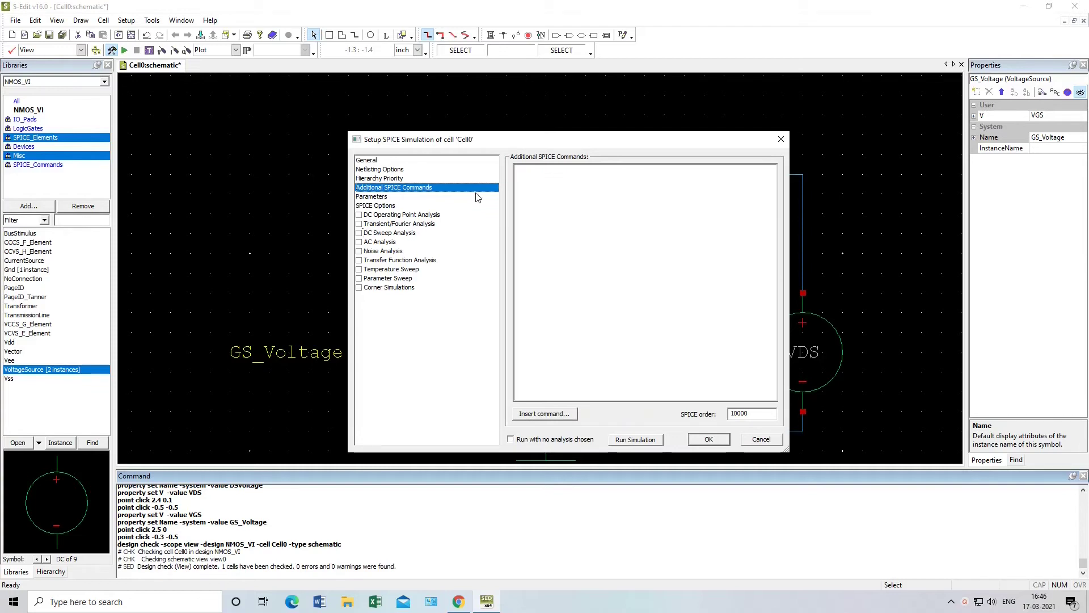
Add a simulation parameter named VGS with the value 3.
click(369, 198)
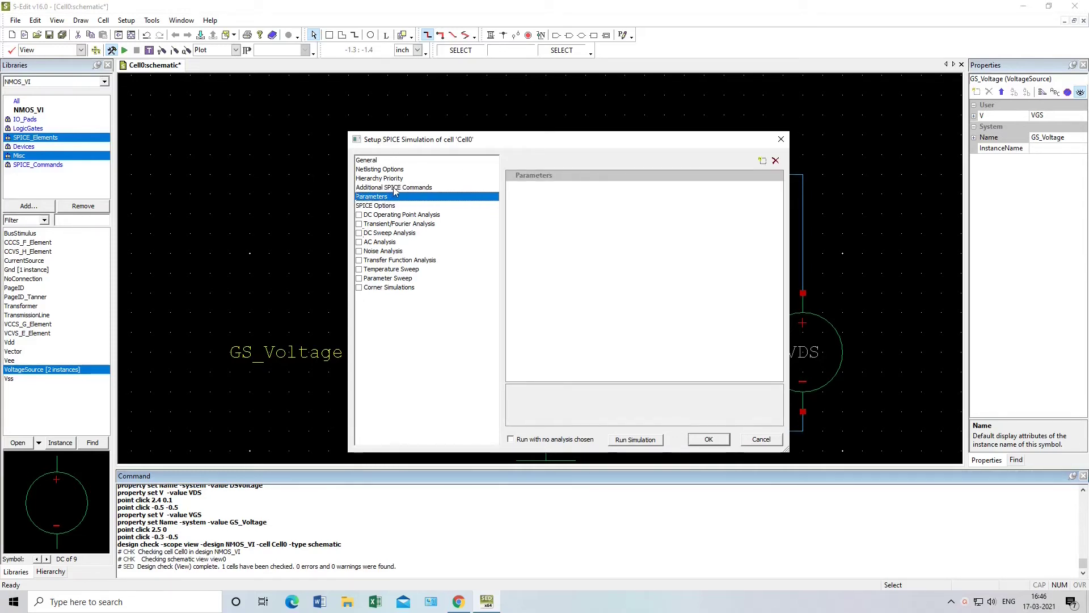
click(763, 161)
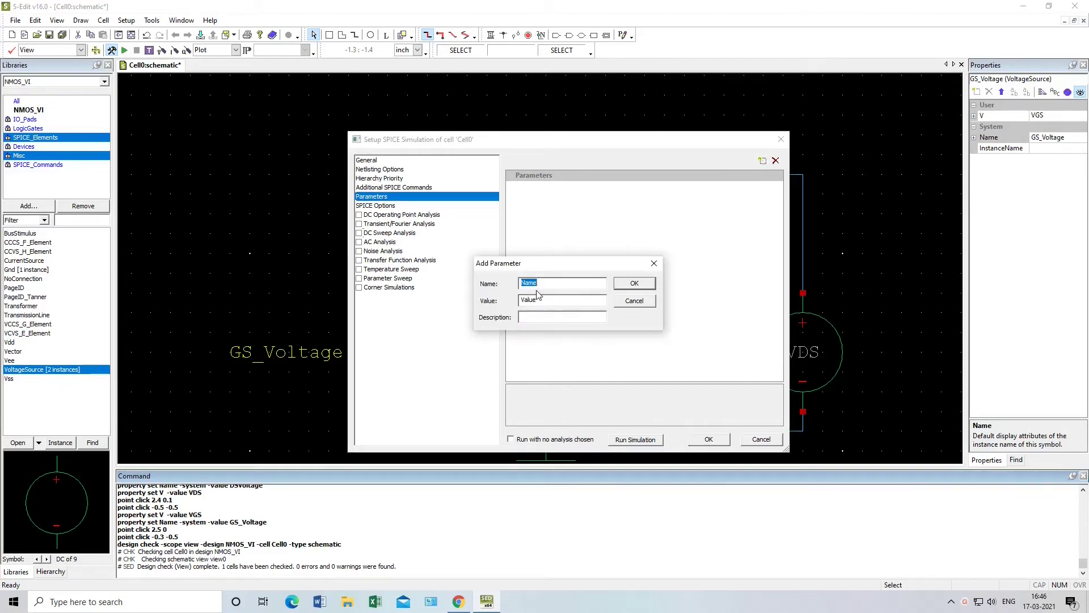
text(V)
drag(549, 305, 500, 303)
text(4)
click(634, 288)
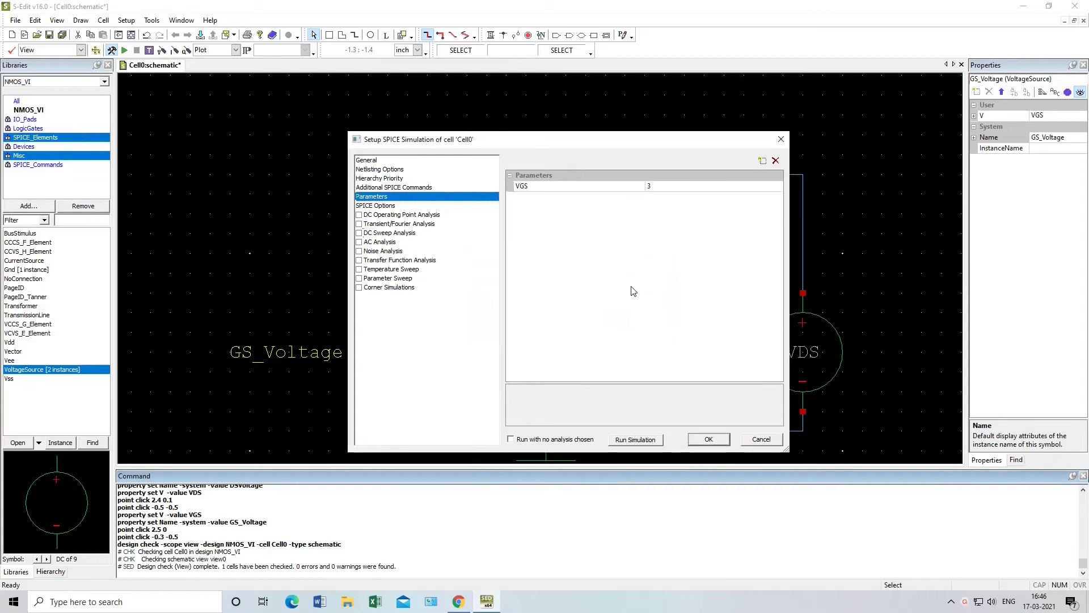
Add a simulation parameter named VDS with the value 3.
click(762, 161)
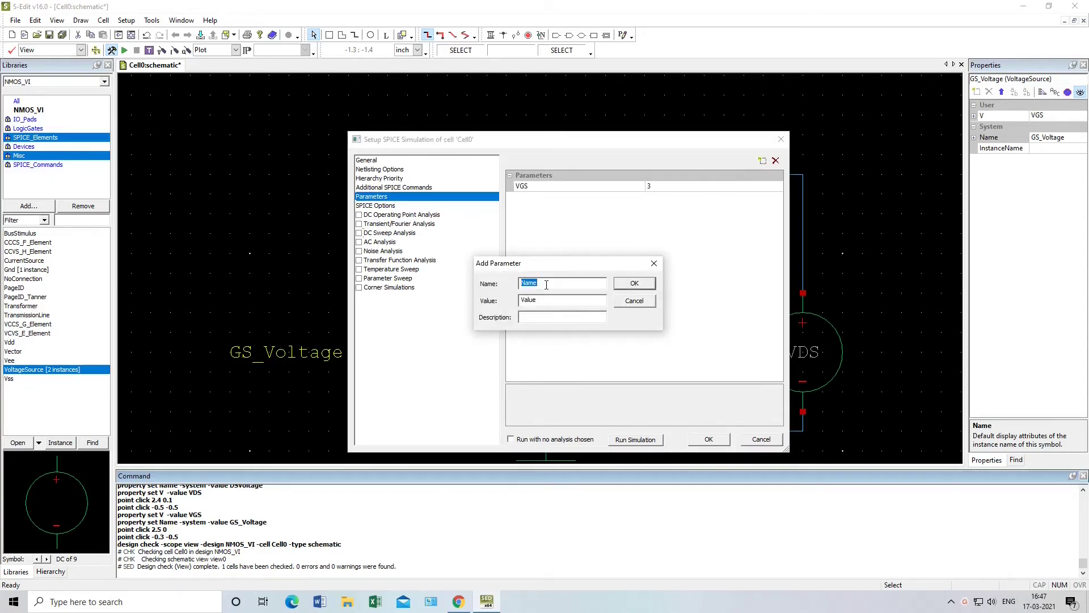
text(VDS)
drag(544, 299, 498, 302)
text(3)
click(636, 283)
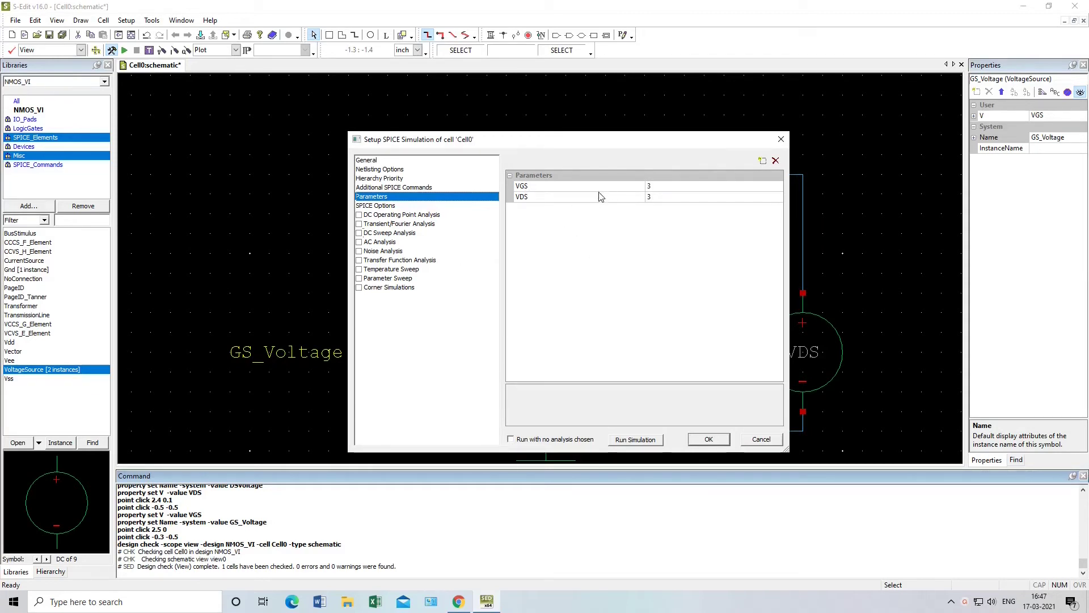
Enable DC Operating Point Analysis and Transient/Fourier Analysis, giving the transient a stop time of 100n and a maximum time step of 10n.
click(370, 217)
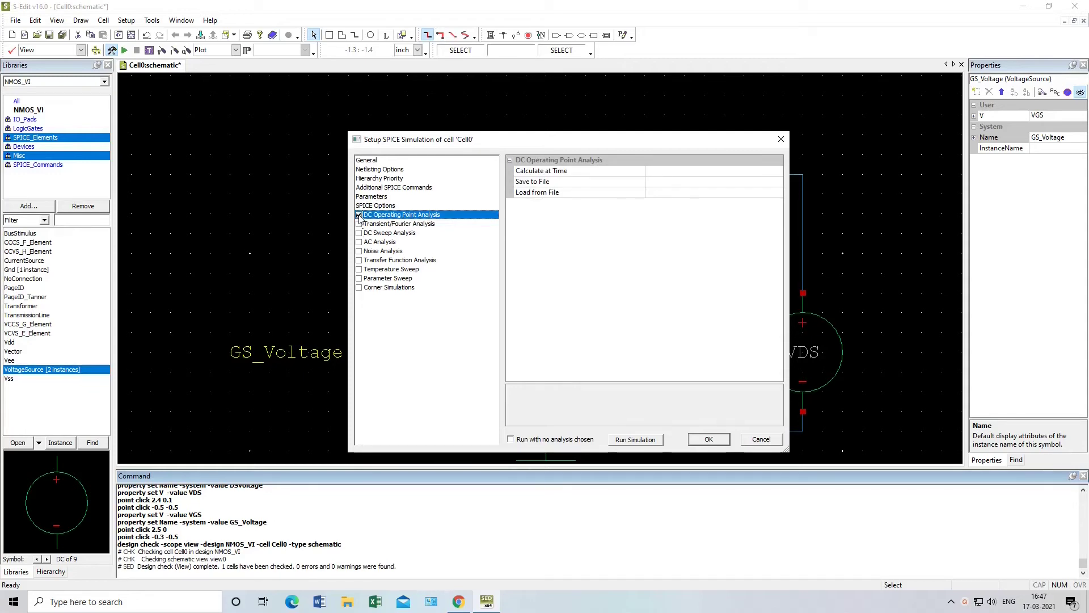
click(359, 215)
click(361, 226)
click(359, 224)
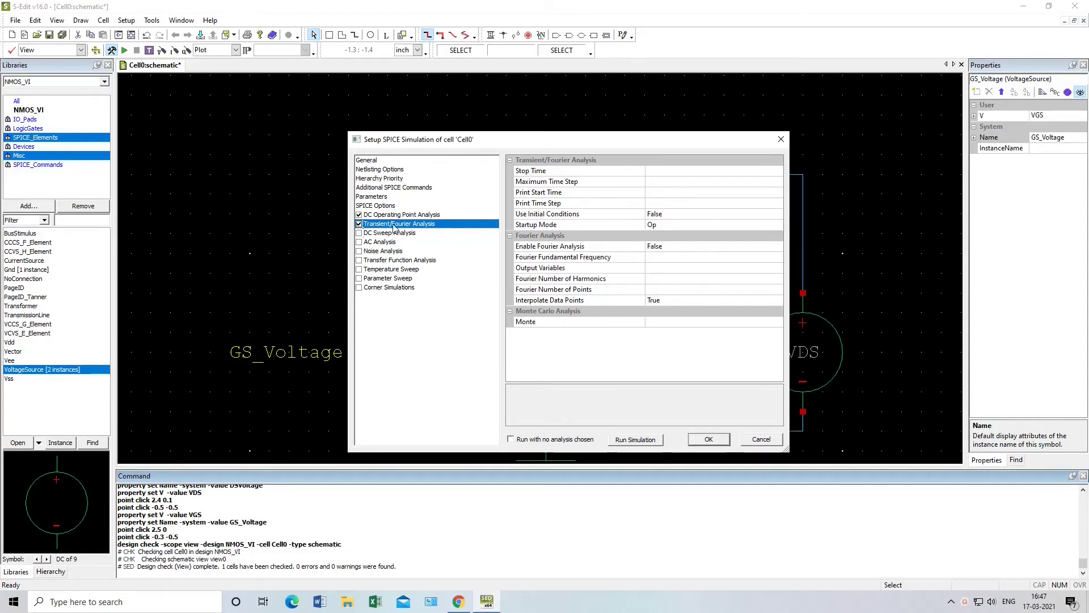
click(658, 171)
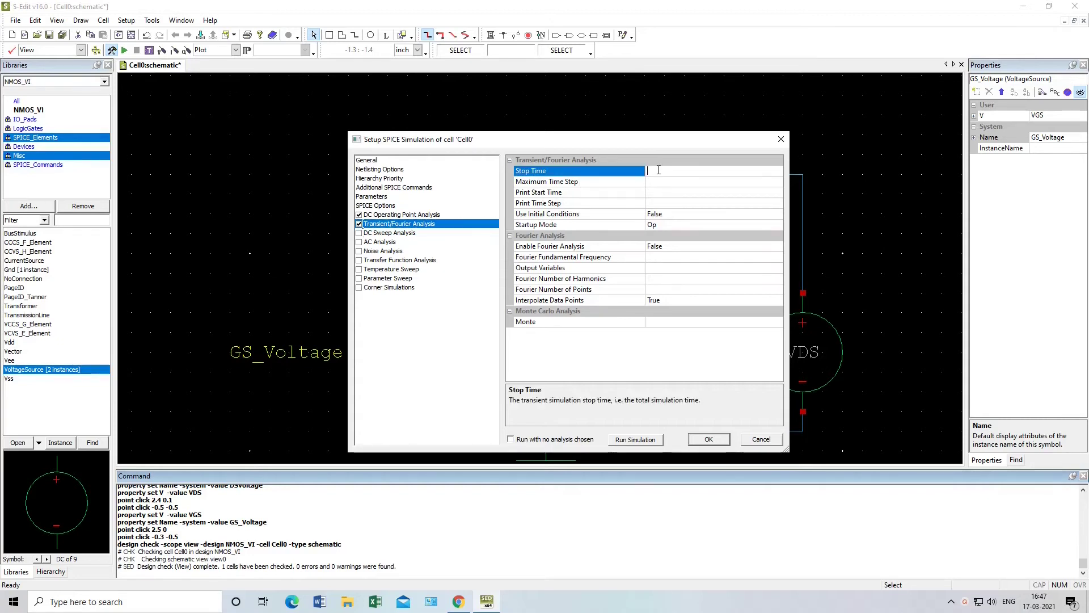
text(100n)
click(659, 182)
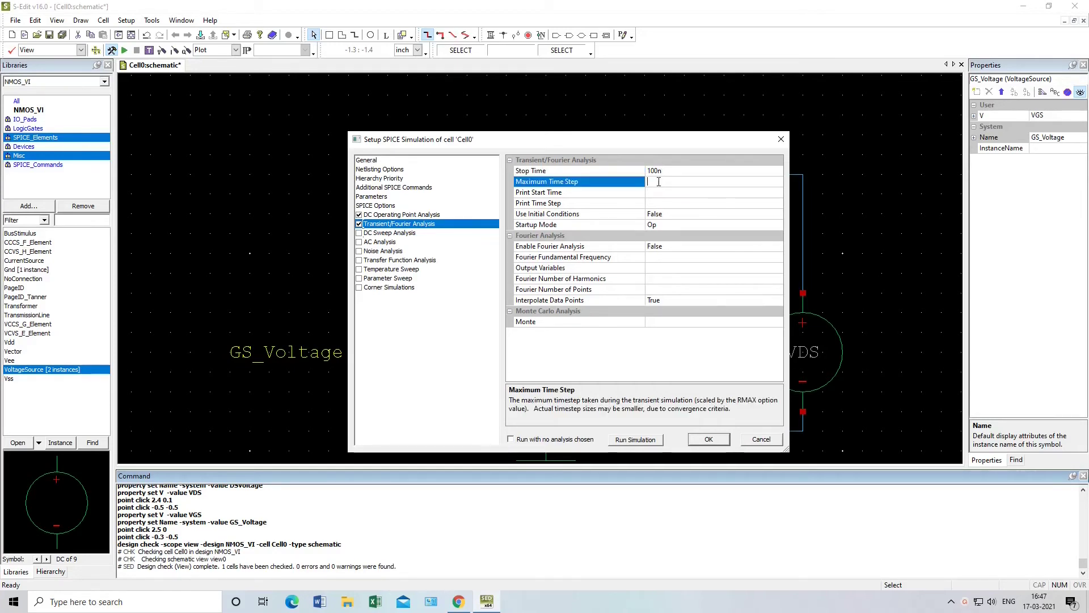
text(10n)
Enable DC Sweep Analysis and check the names of the defined parameters.
click(372, 234)
click(359, 233)
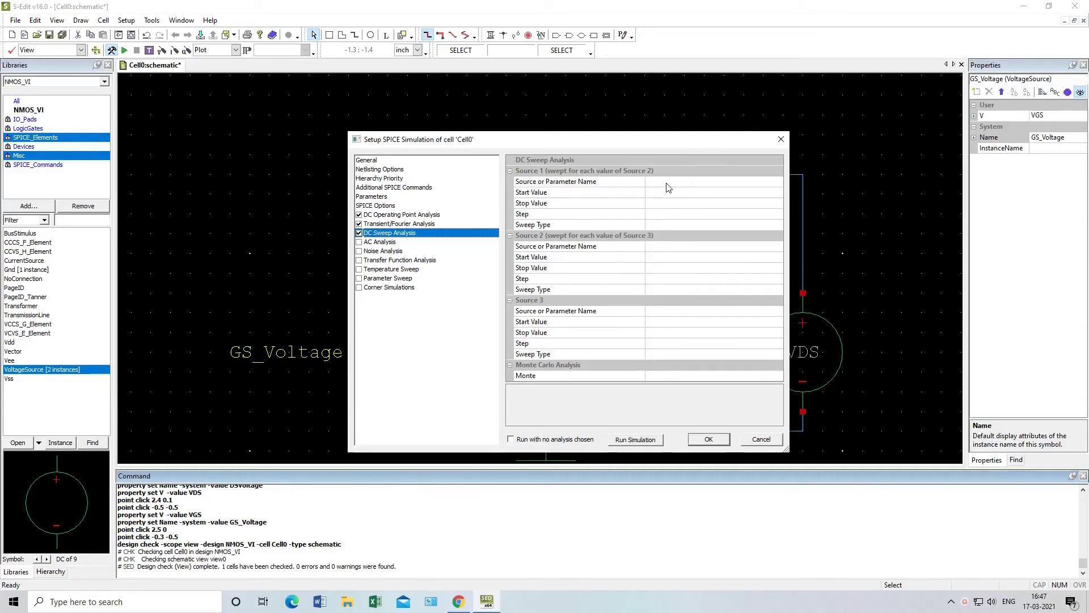
click(368, 197)
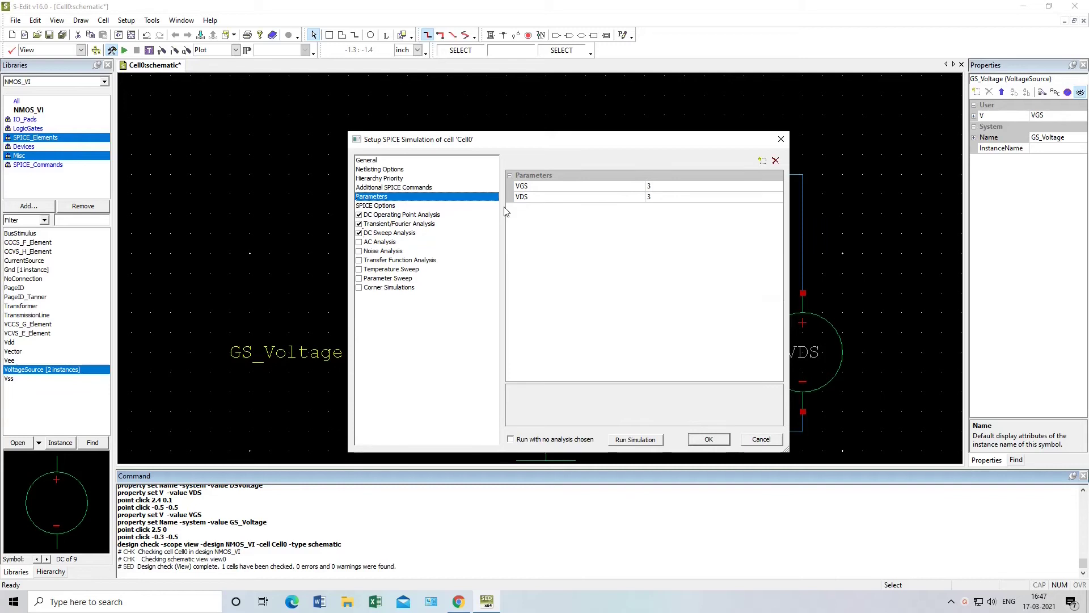
click(389, 234)
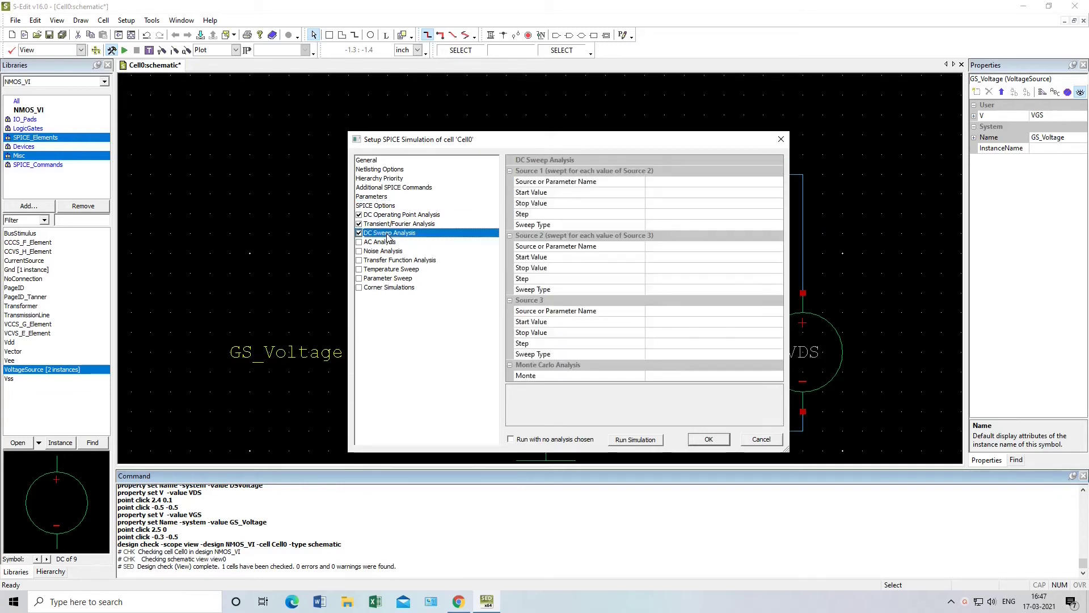
Set DC sweep Source 1 to VGS with start value 0, stop value 3, step 0.3 and sweep type lin.
click(653, 182)
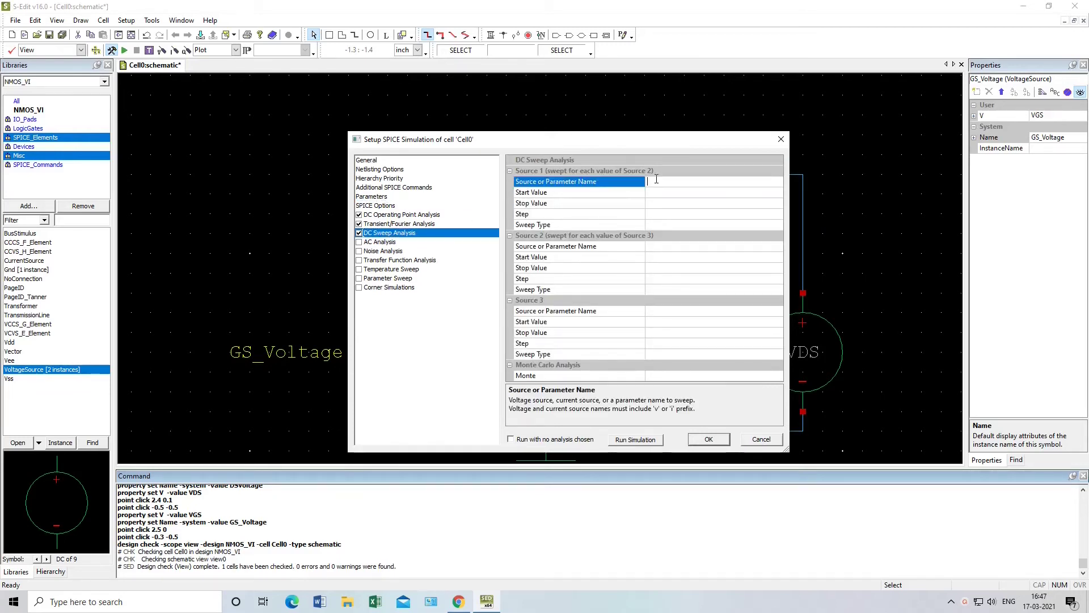
text(VGS)
click(661, 191)
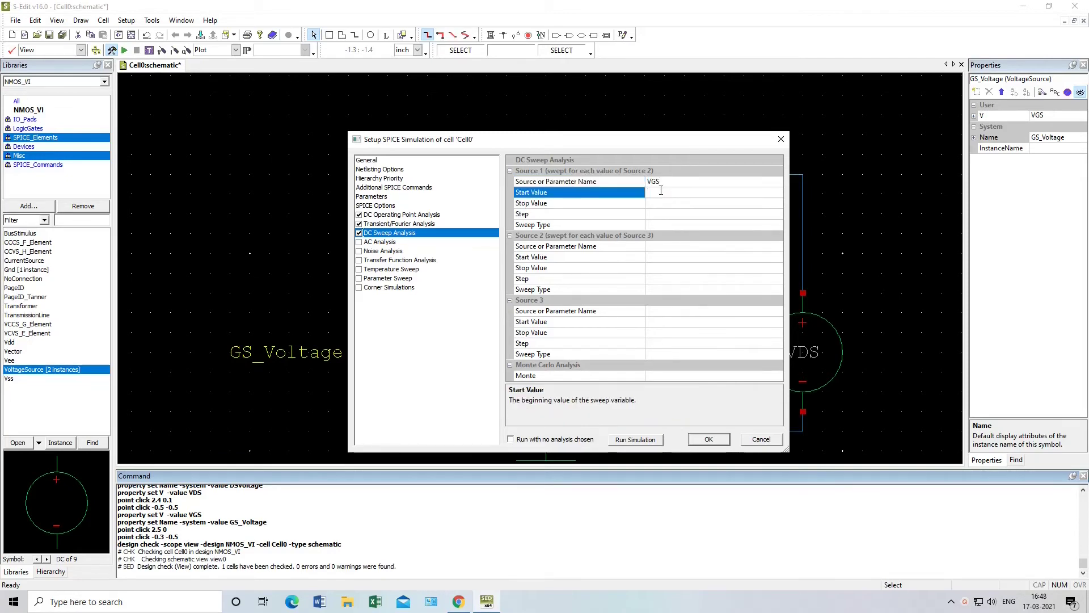
text(0)
click(662, 202)
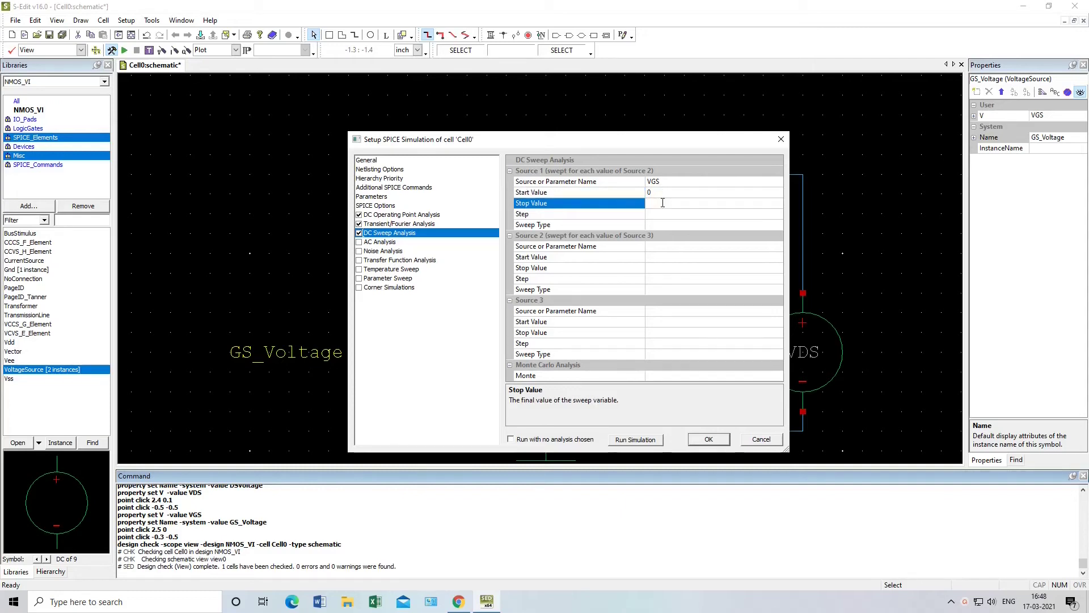
click(661, 214)
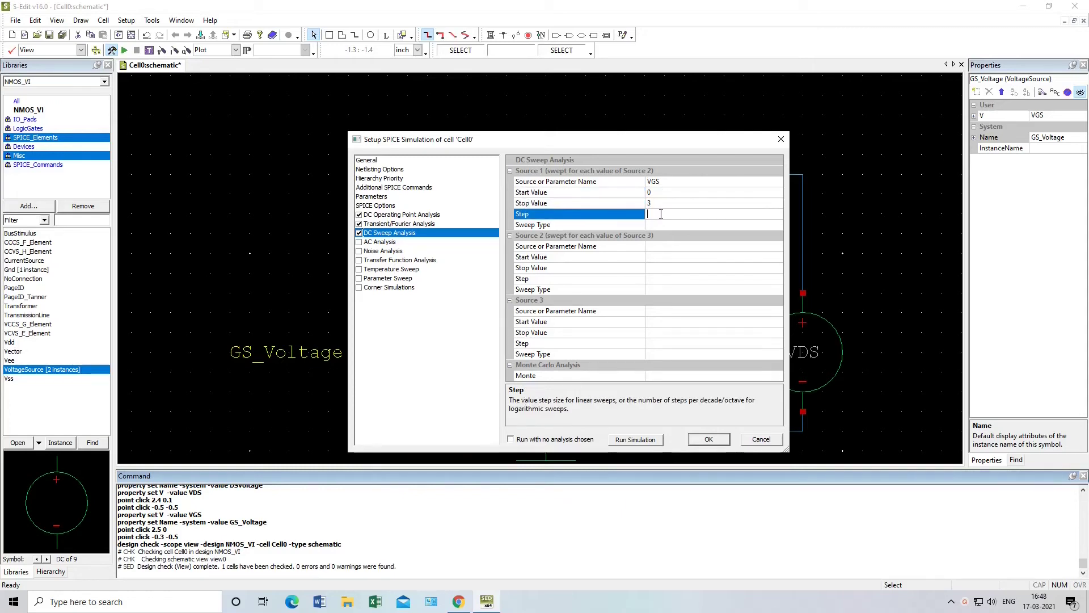
text(0.3)
click(666, 226)
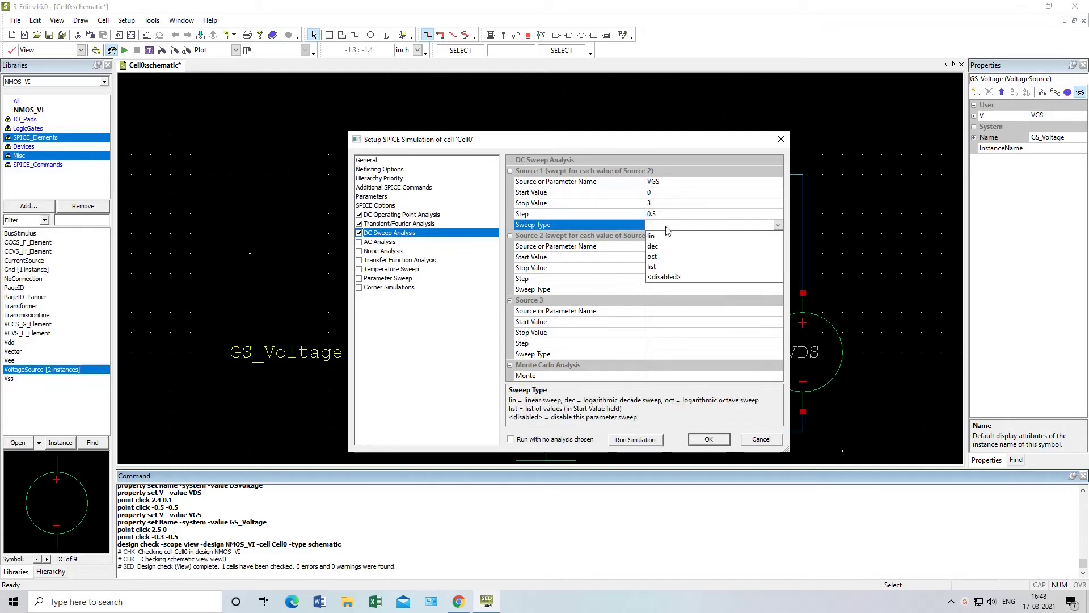
click(661, 238)
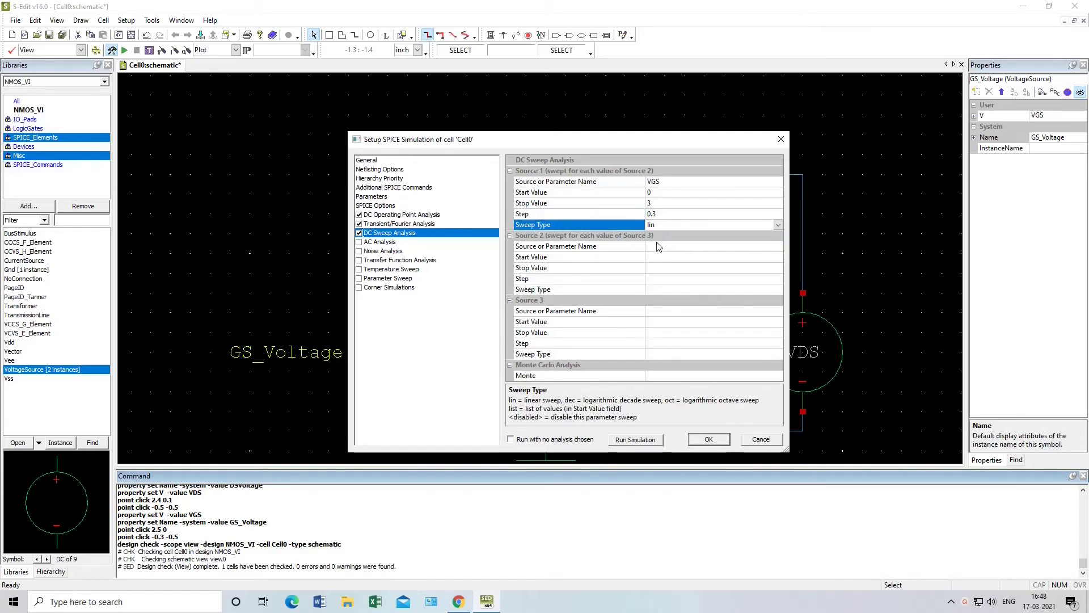
Set DC sweep Source 2 to VDS with start value 0, stop value 3, step 0.3 and sweep type lin, and apply the simulation setup.
click(657, 246)
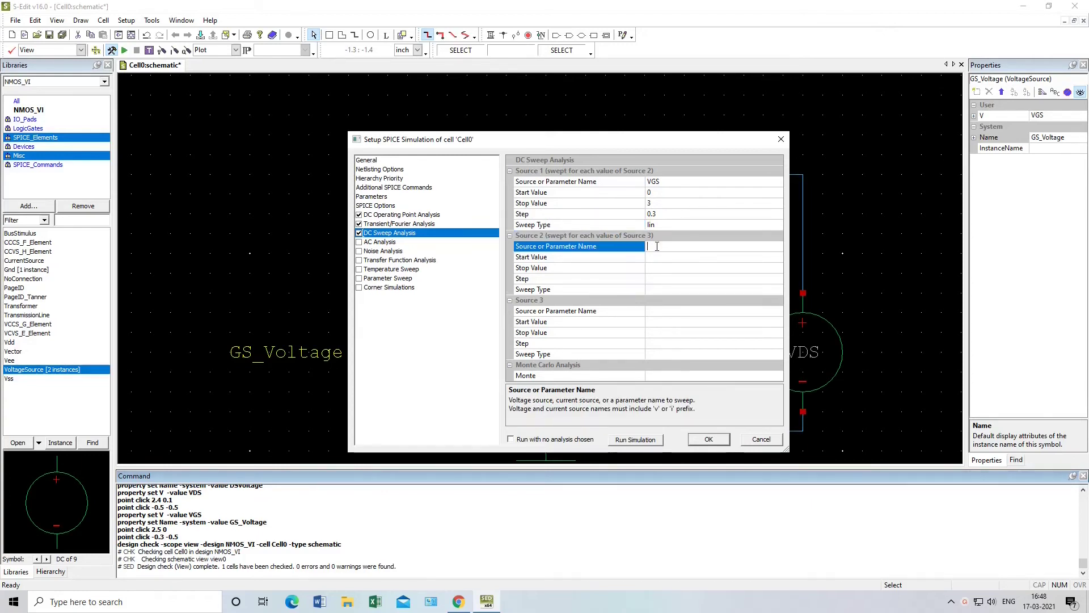
text(VDS)
click(656, 256)
text(0)
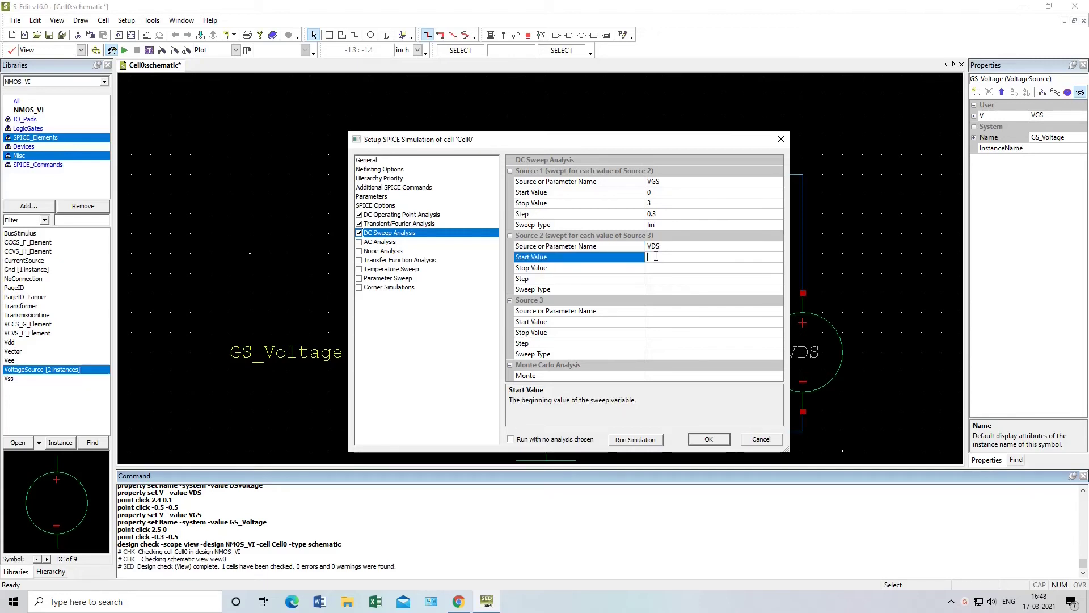
click(658, 267)
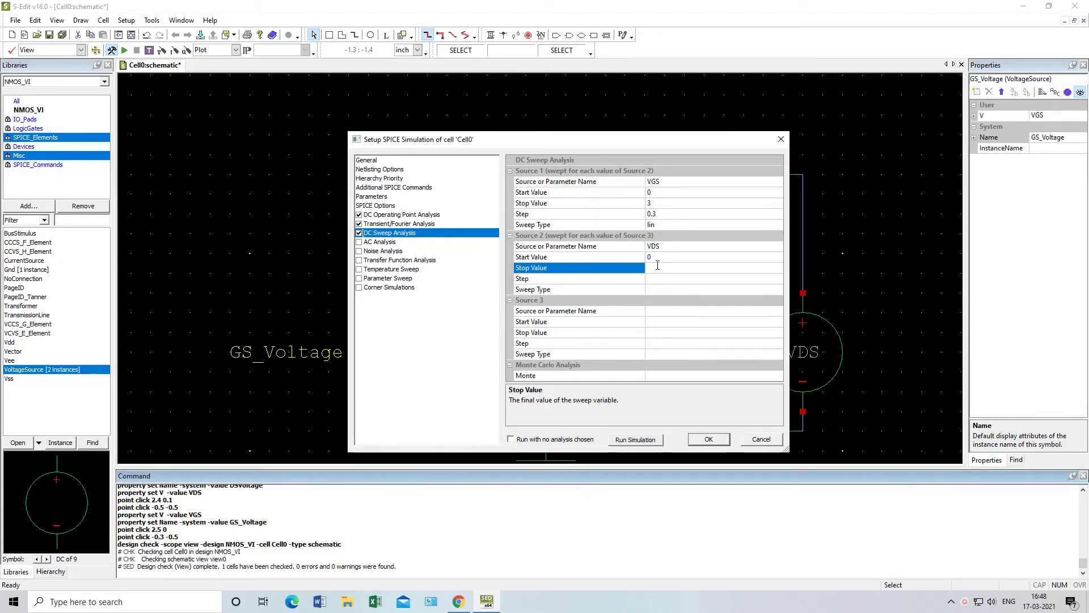
text(0.3)
click(659, 278)
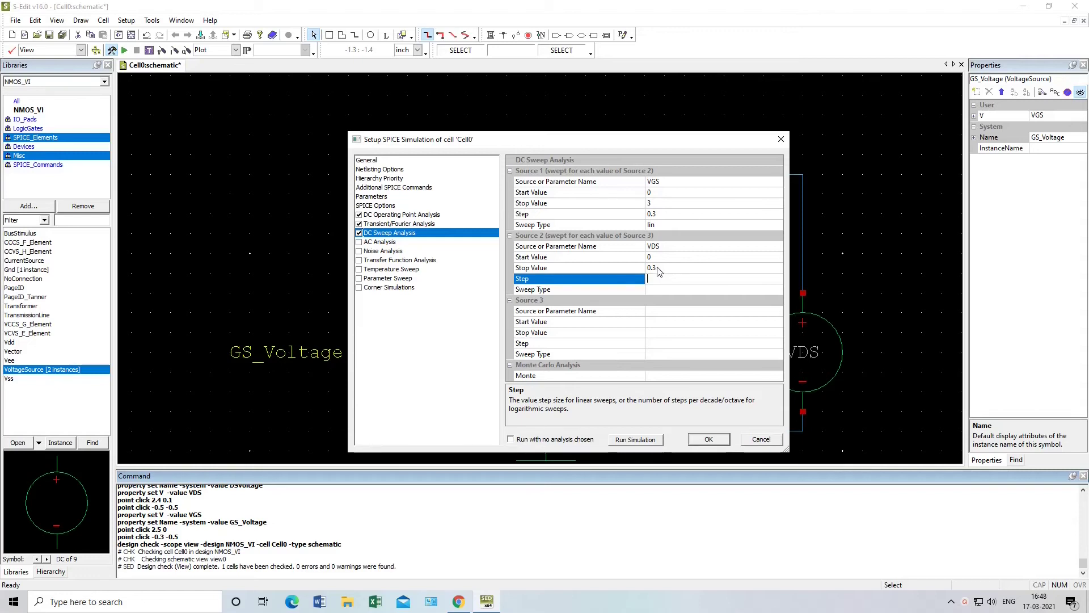
click(651, 267)
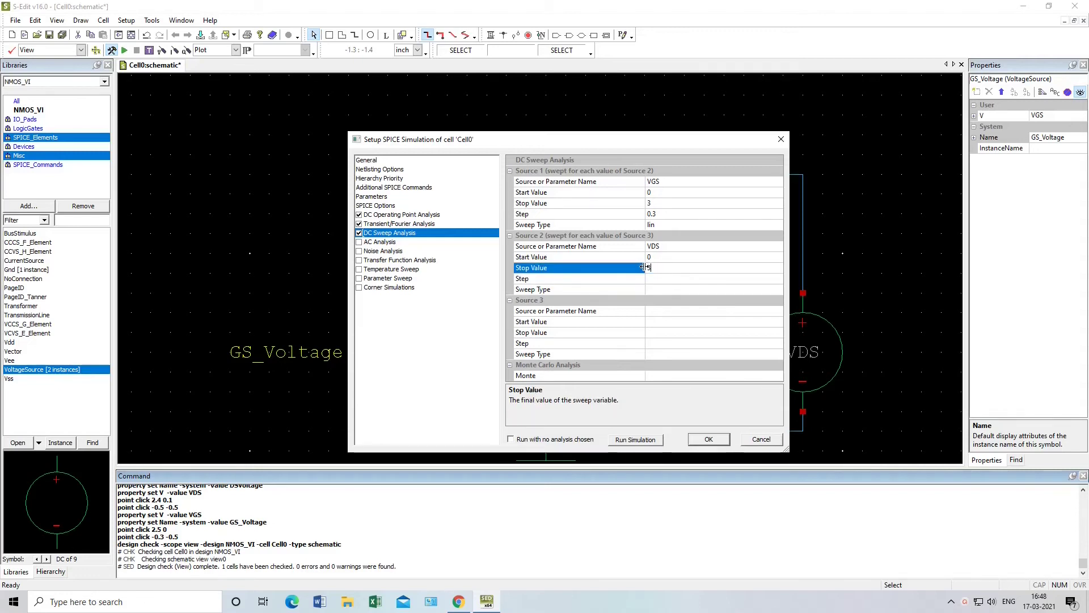
click(652, 278)
text(0.3)
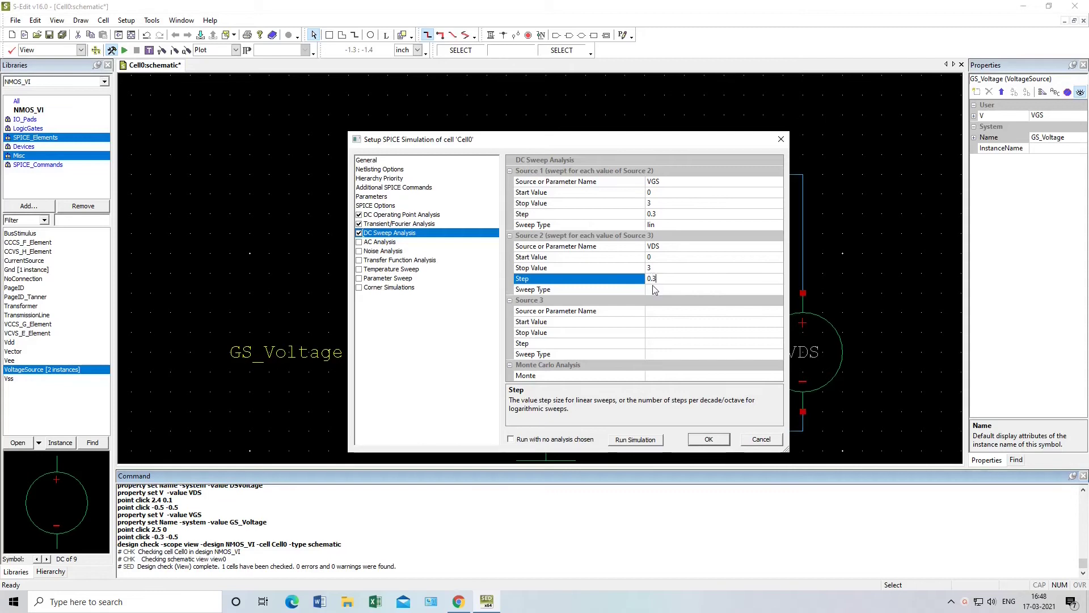
click(653, 290)
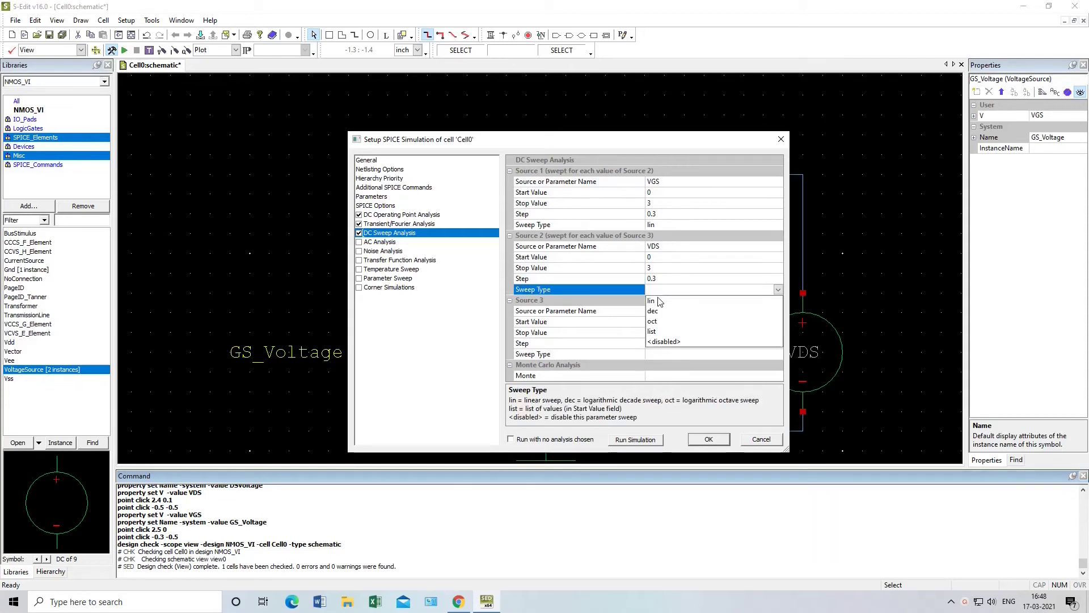
click(652, 302)
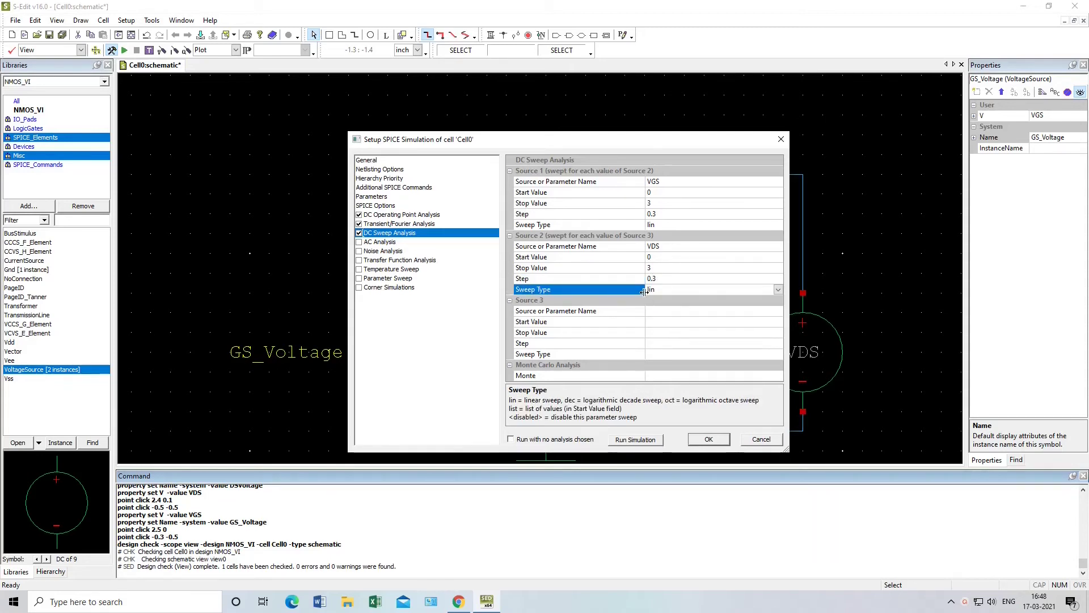
drag(702, 440, 626, 385)
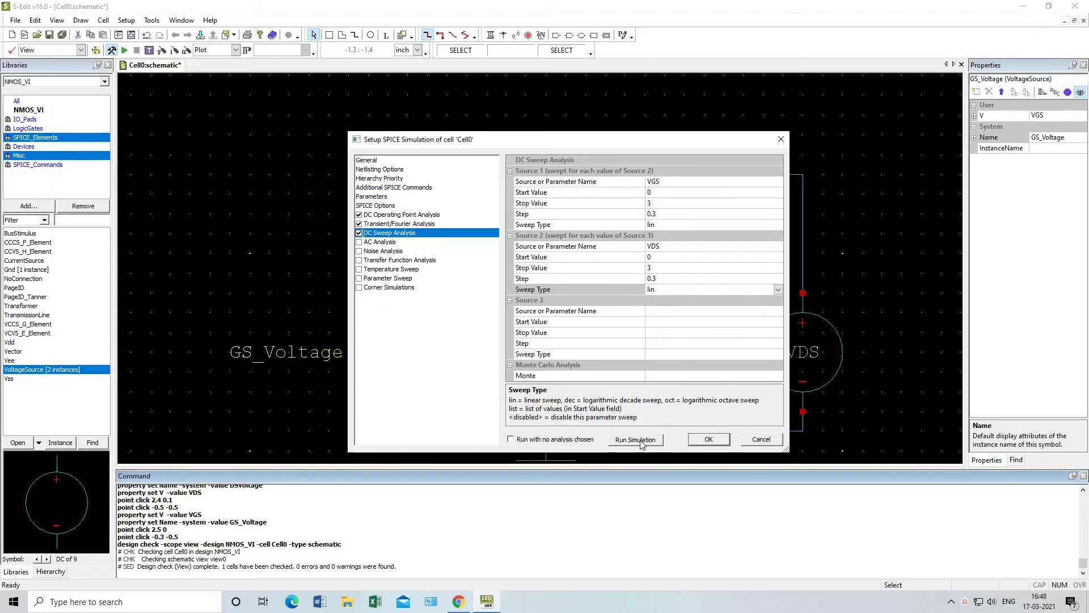
click(697, 443)
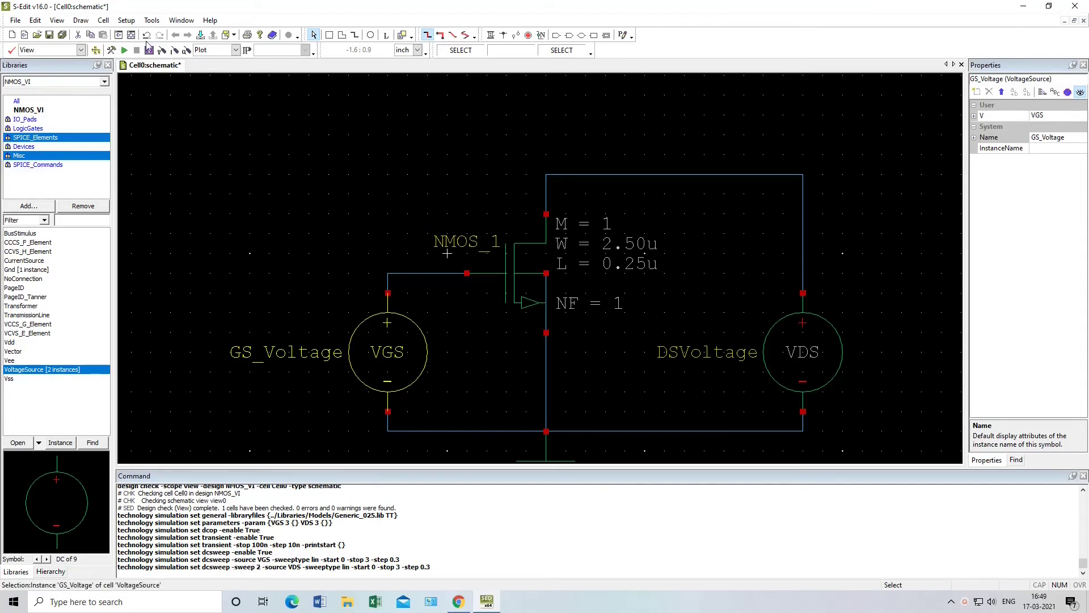
Run the simulation of Cell0, check its completion status and open the results in the W-Edit waveform viewer.
click(125, 50)
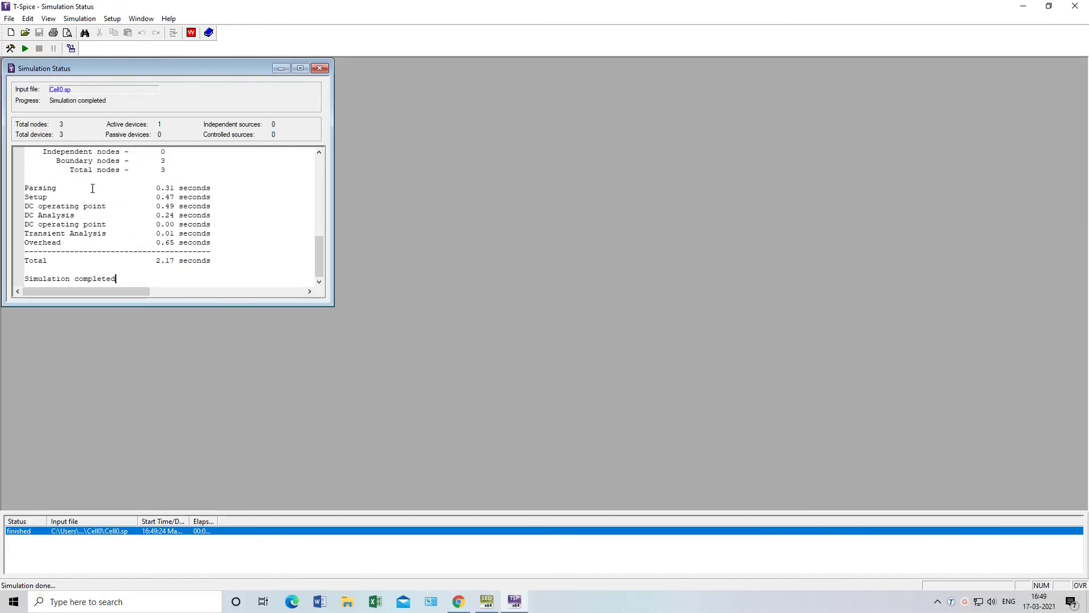
drag(28, 278, 117, 278)
click(141, 268)
click(192, 34)
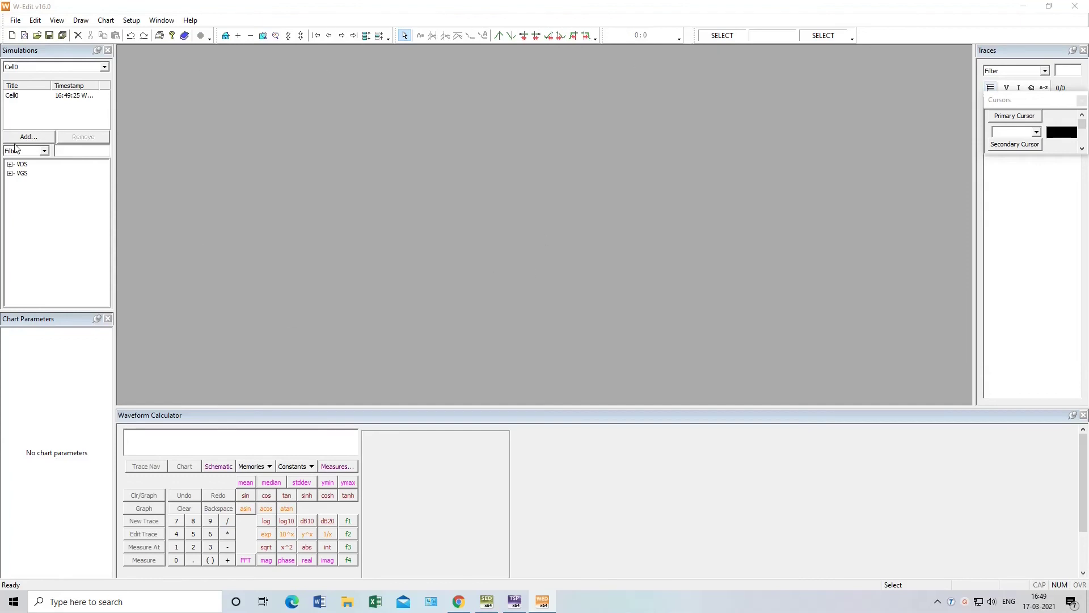
Check the VDS and VGS entries in the simulation results, and close the waveform viewer and T-Spice to return to the schematic.
click(21, 164)
click(22, 174)
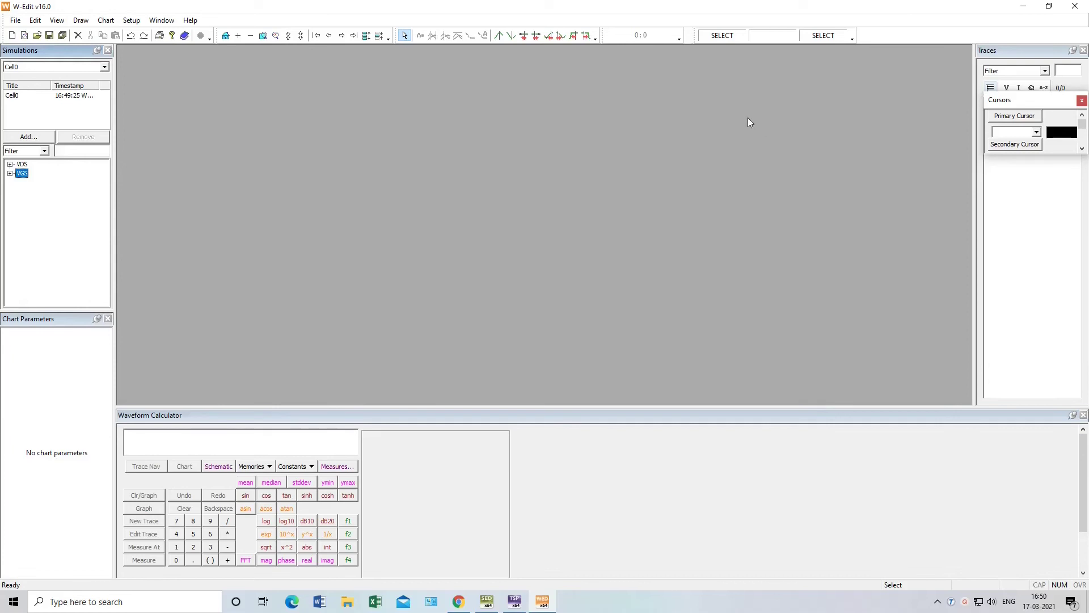
click(1085, 5)
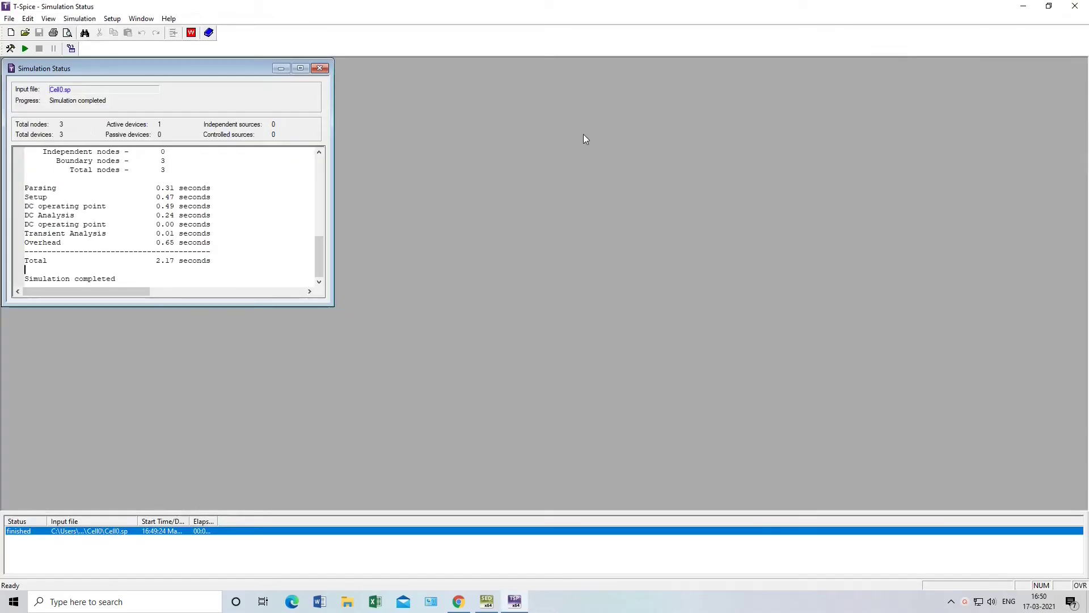
click(1075, 6)
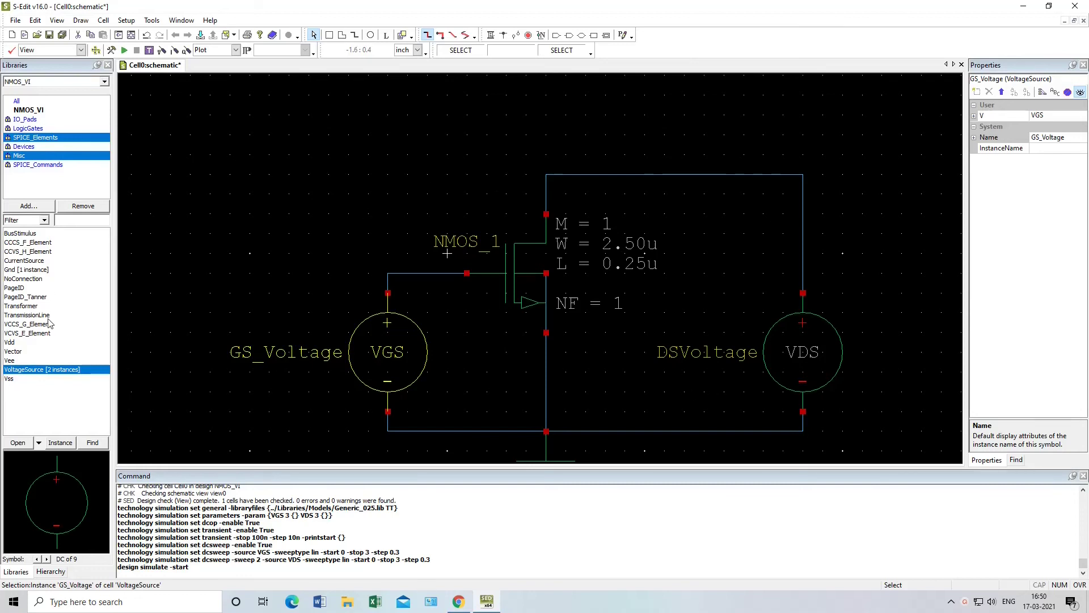
Choose the PrintCurrent cell from the SPICE_Commands library and start an instance of it.
click(23, 165)
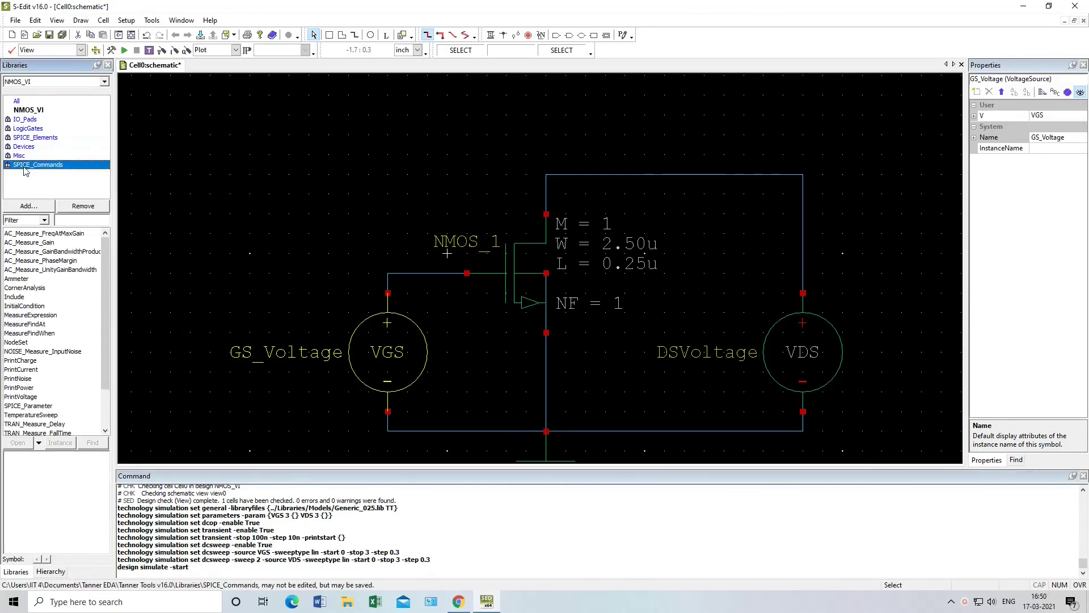
click(22, 369)
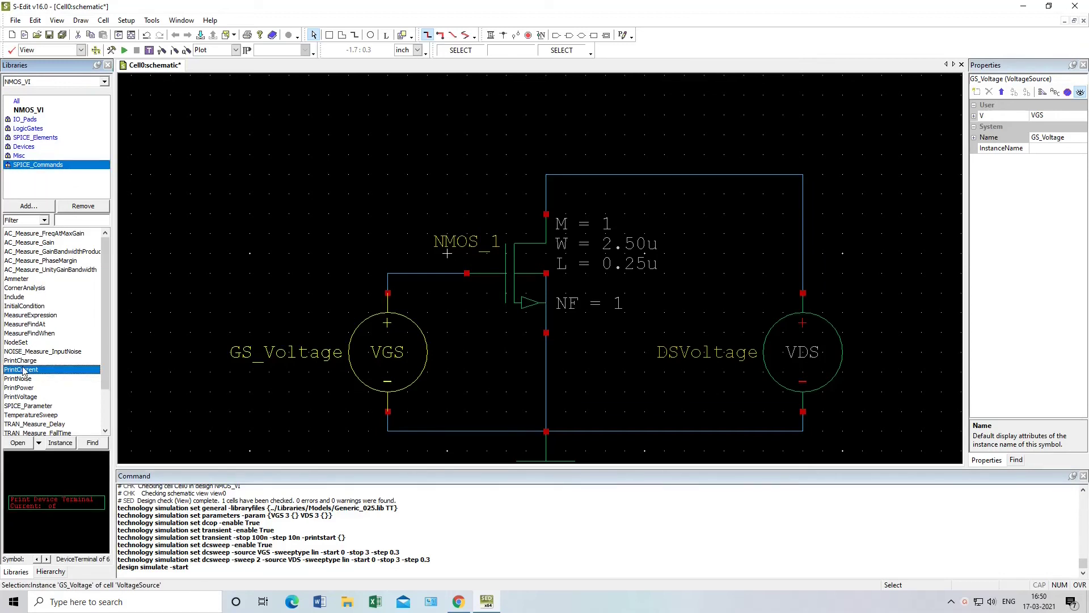
click(60, 443)
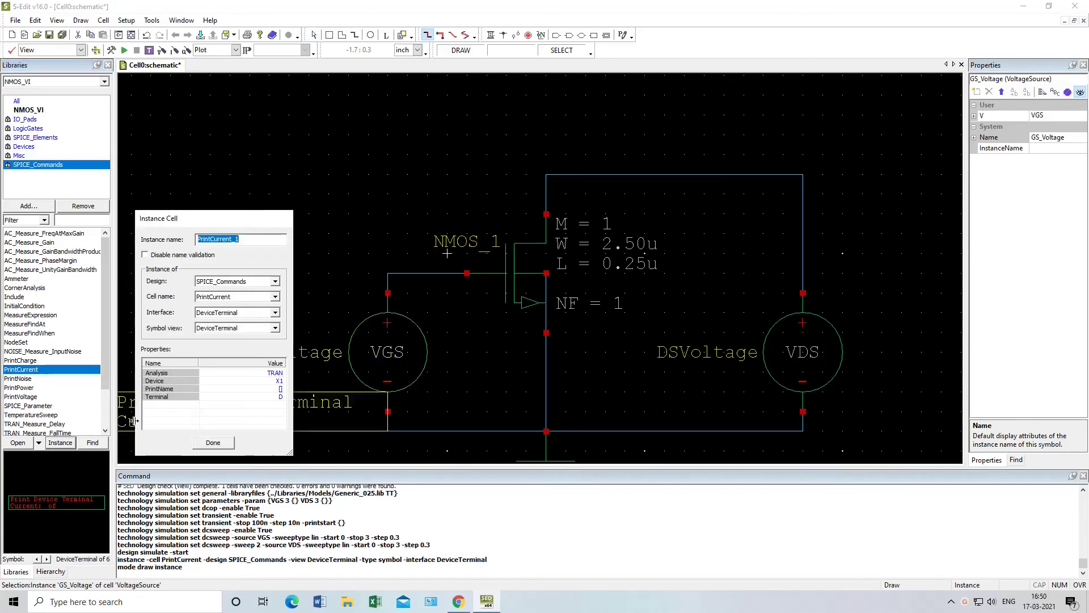
click(246, 240)
drag(247, 241, 198, 239)
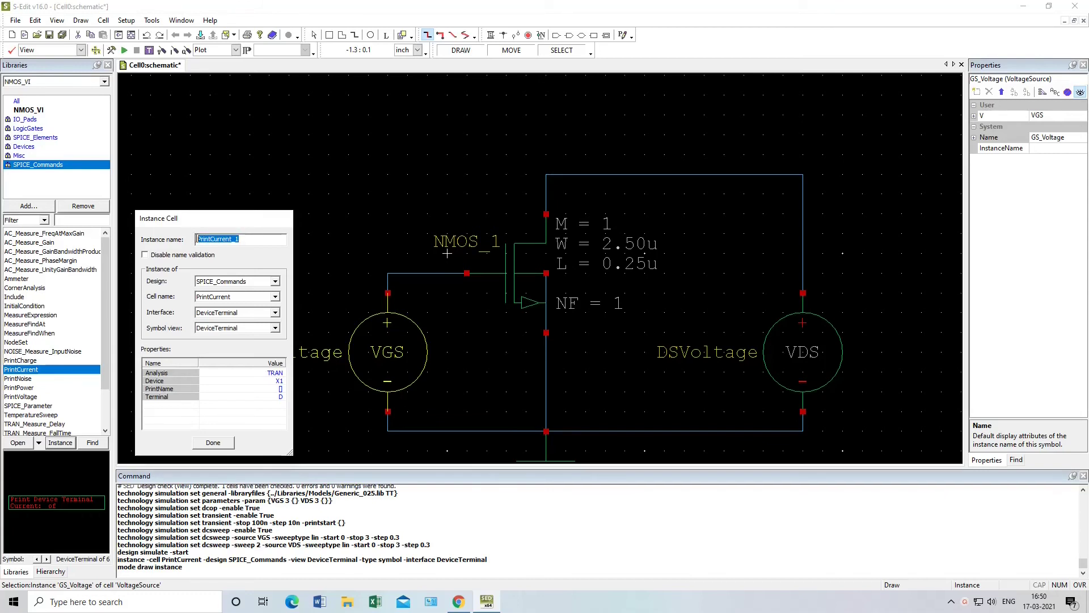
text(NM)
text(OS CUrr)
text(ur)
click(271, 374)
click(273, 375)
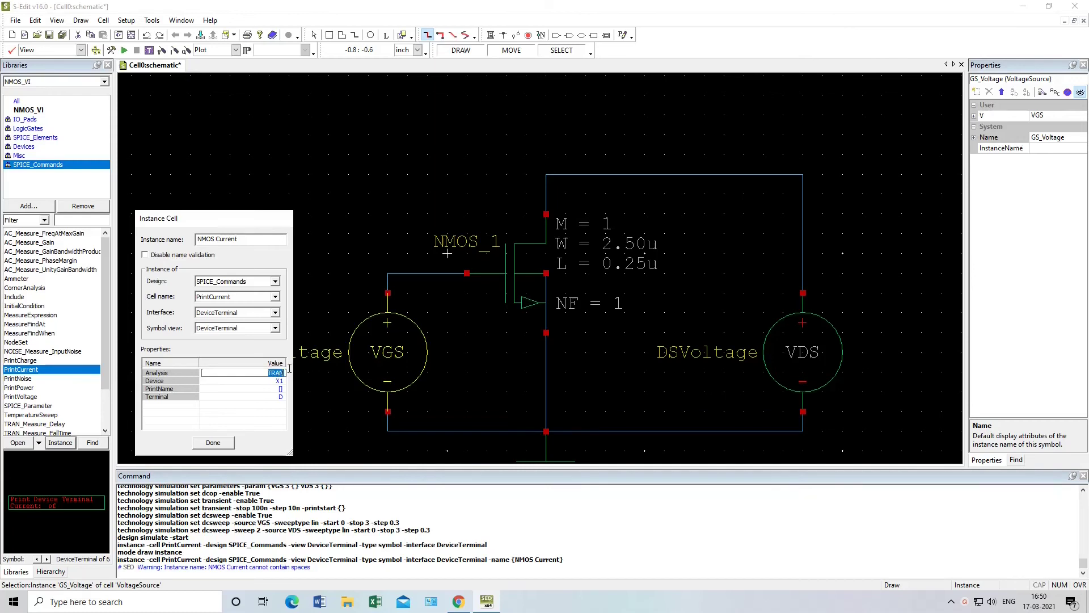
text(C)
click(280, 372)
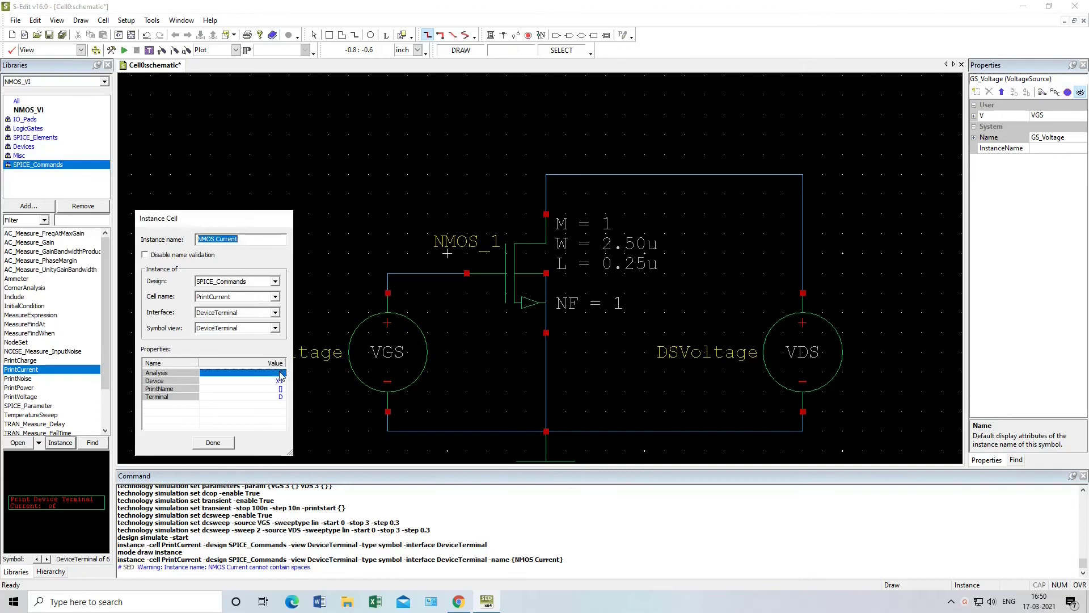
key(Down)
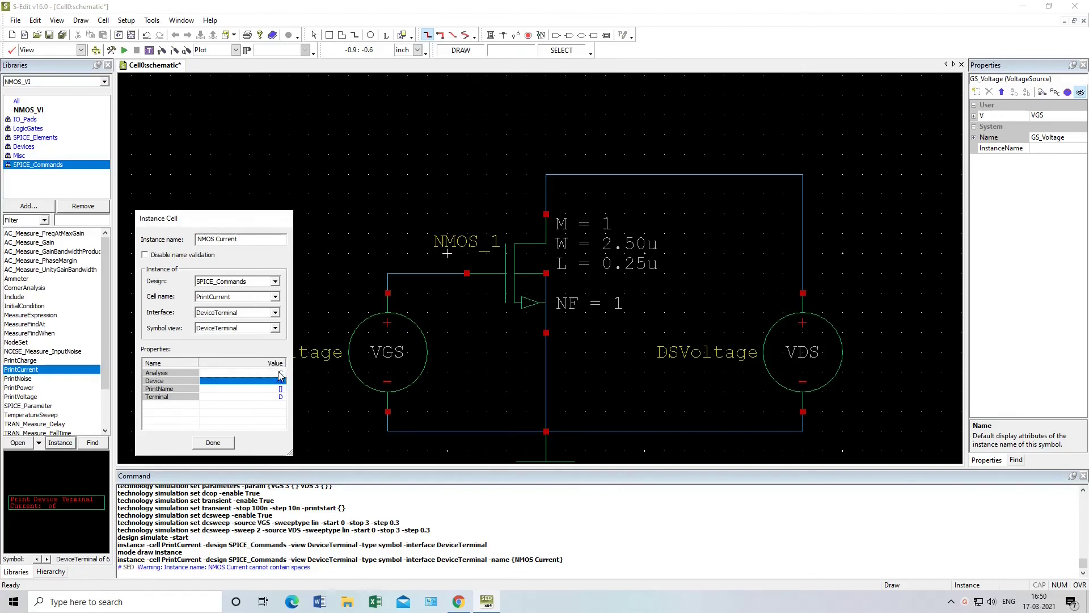
click(281, 373)
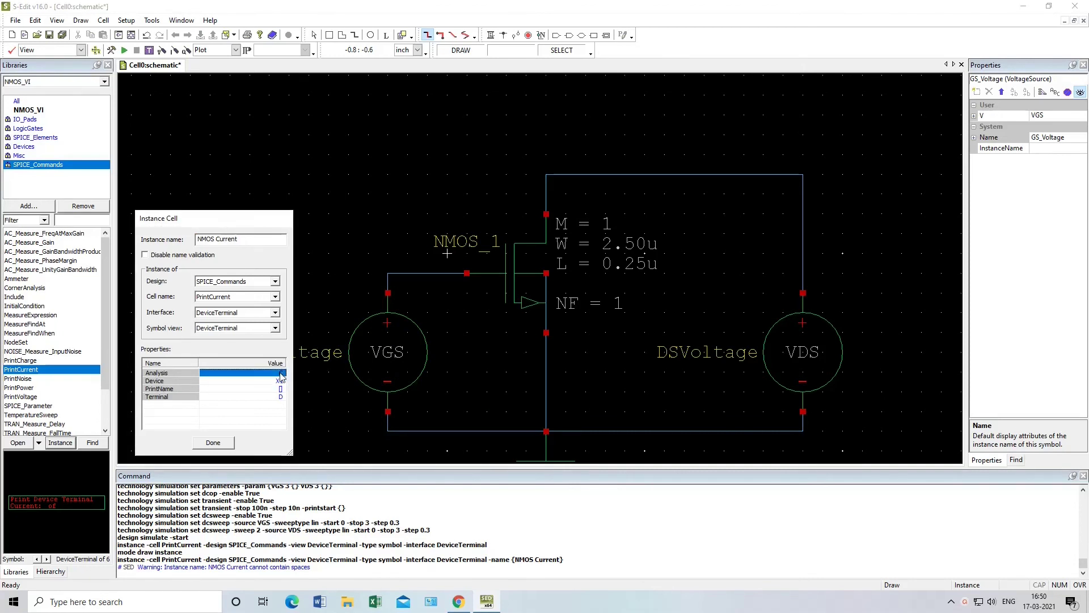
click(212, 447)
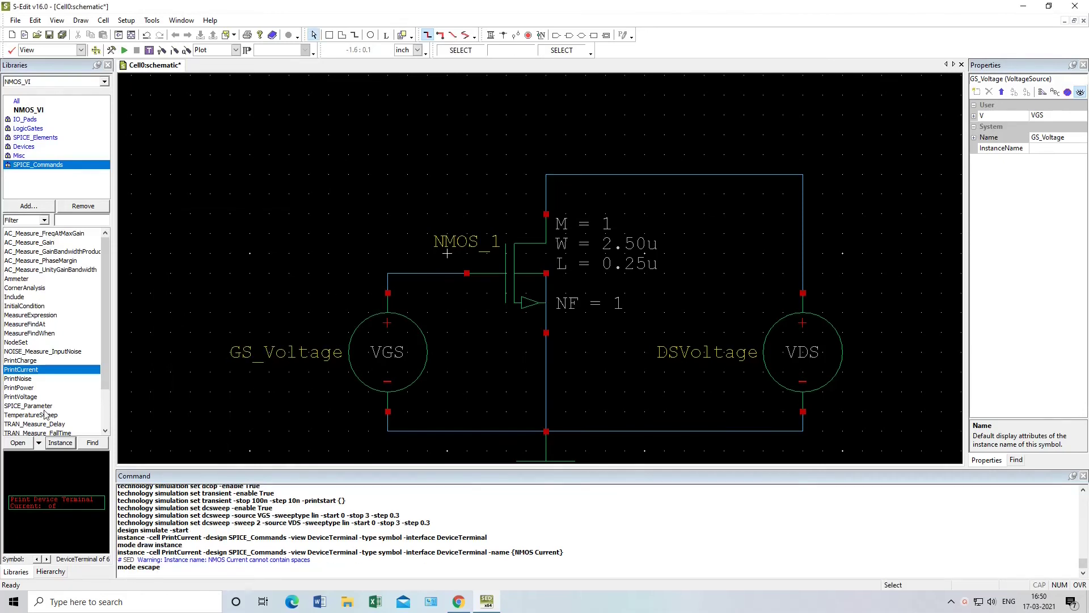
Place one PrintCurrent instance on the drain wire above DSVoltage and another on the gate wire above GS_Voltage.
click(60, 442)
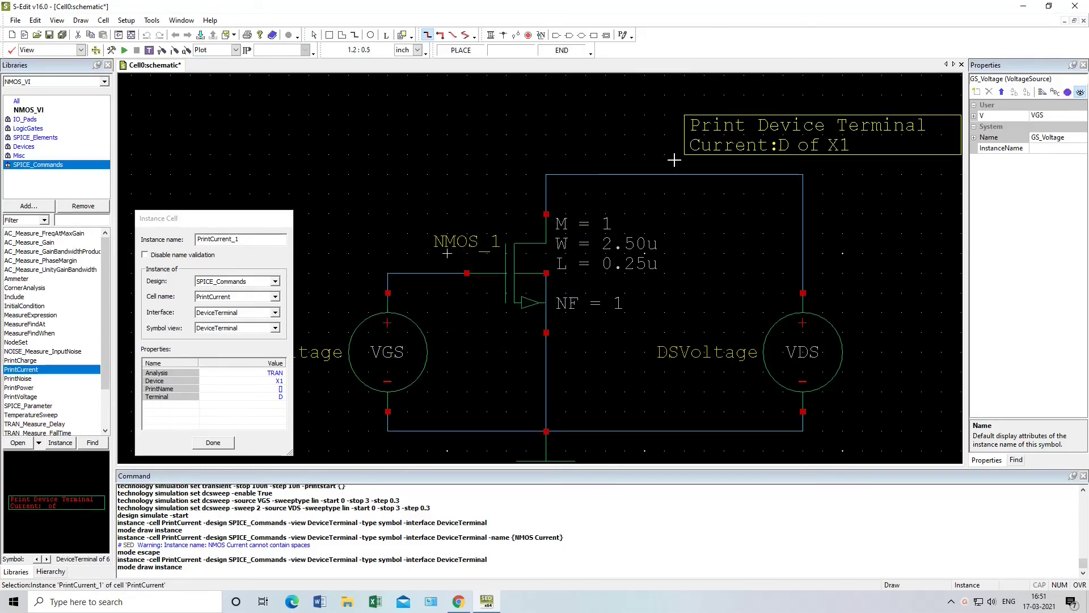
click(686, 172)
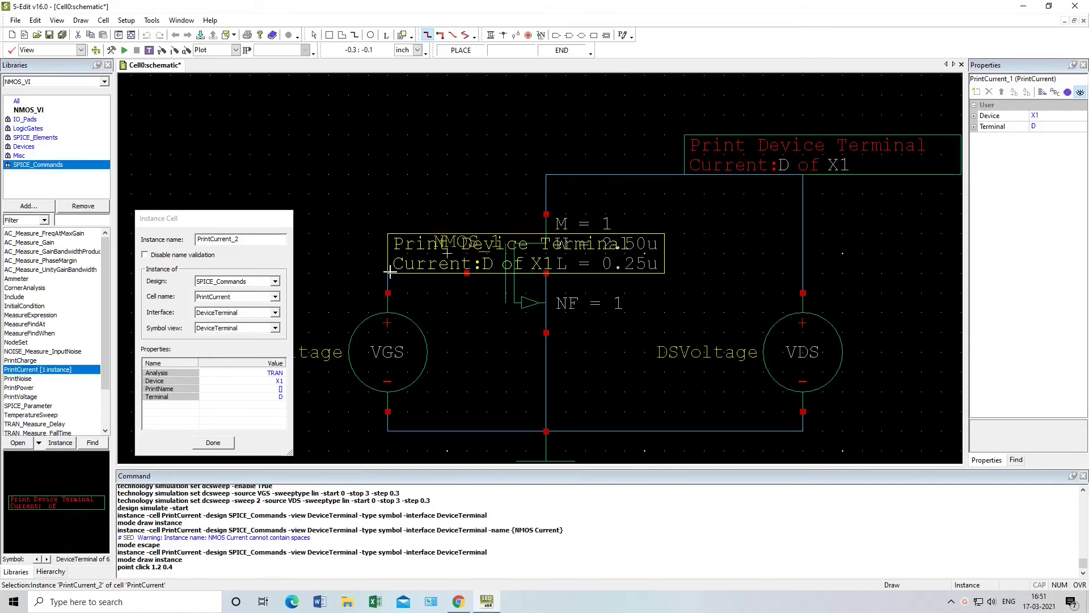
click(389, 272)
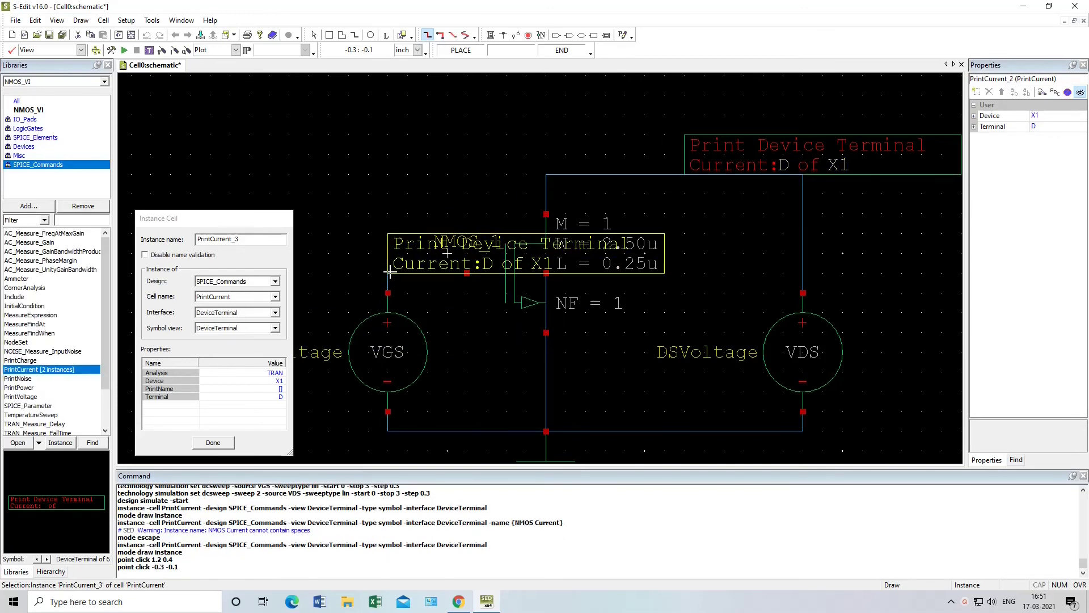
click(209, 446)
Show all properties of the PrintCurrent instance on the drain wire and set its Analysis to DC.
click(786, 152)
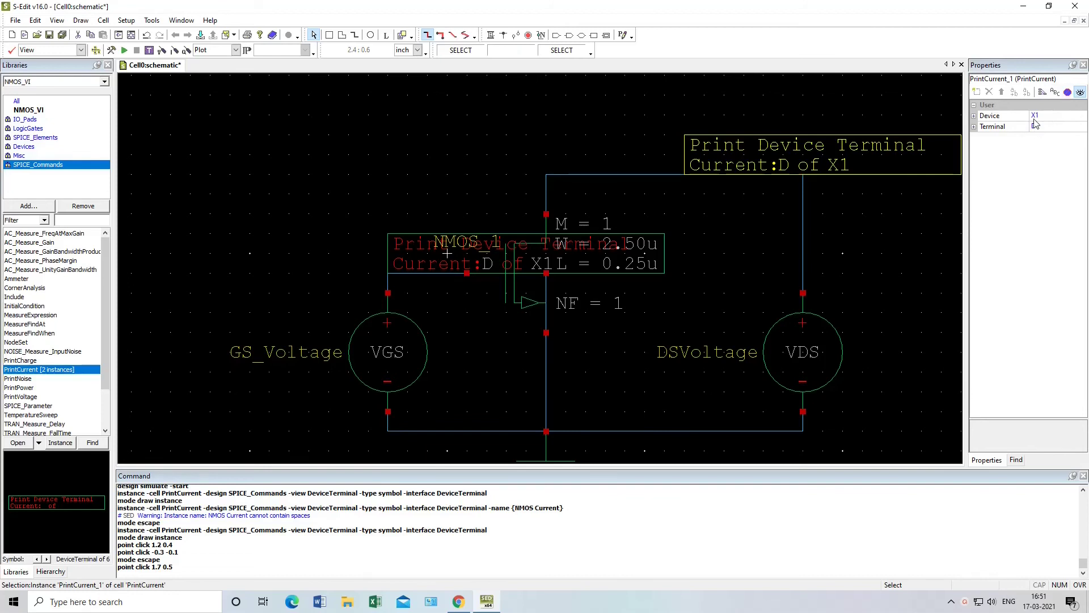
click(1054, 91)
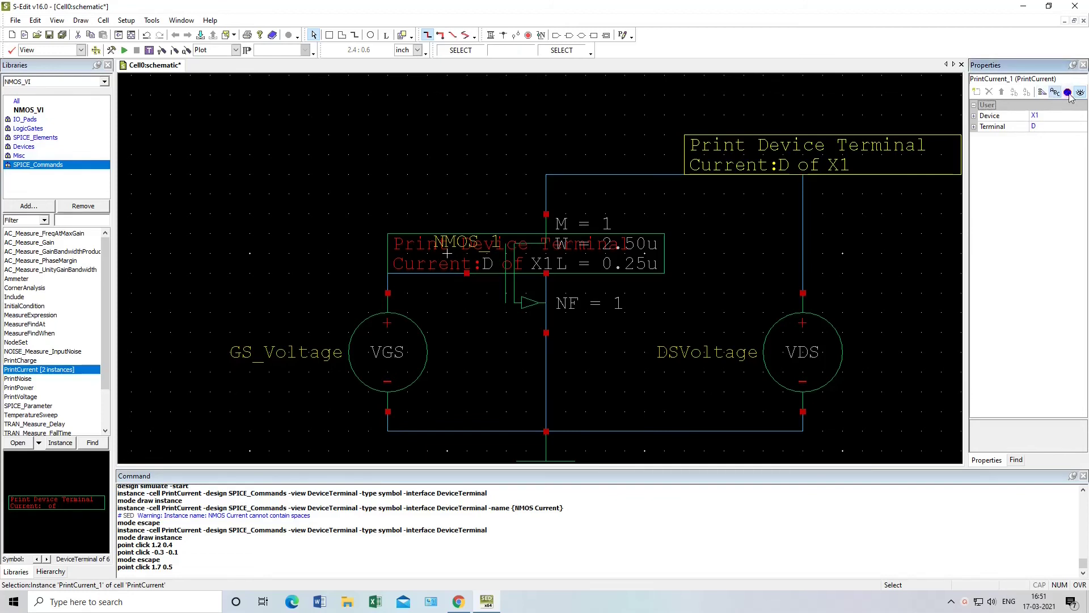
click(855, 154)
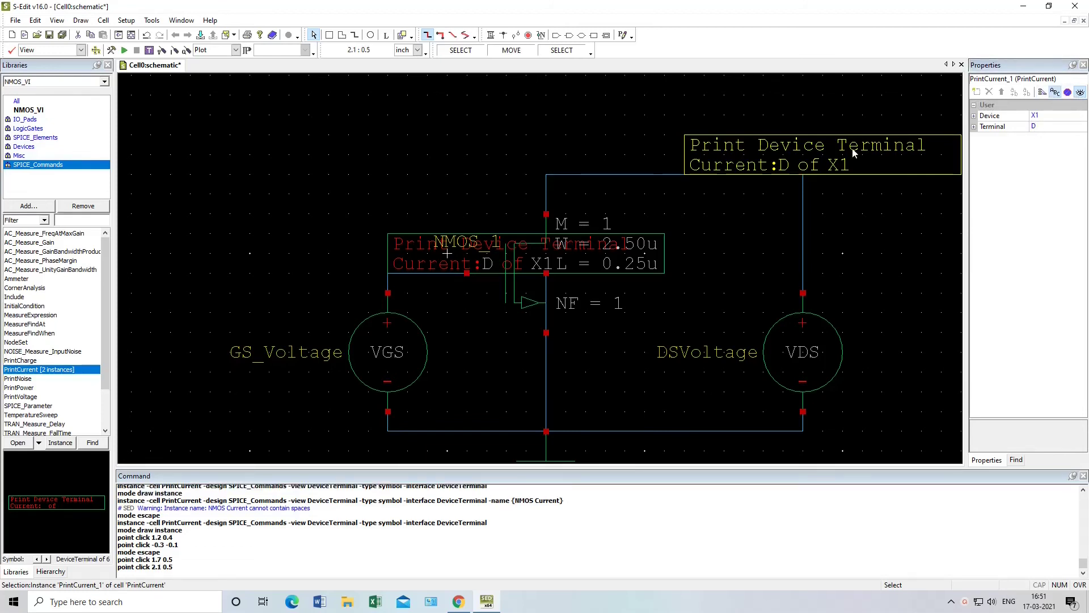
click(1080, 92)
click(1052, 116)
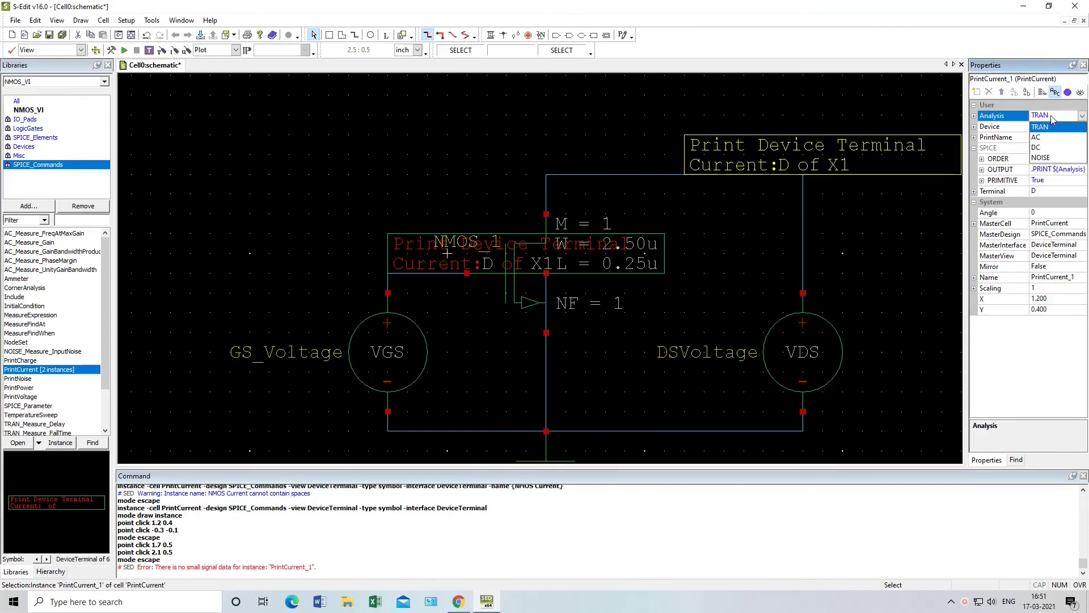
click(1038, 149)
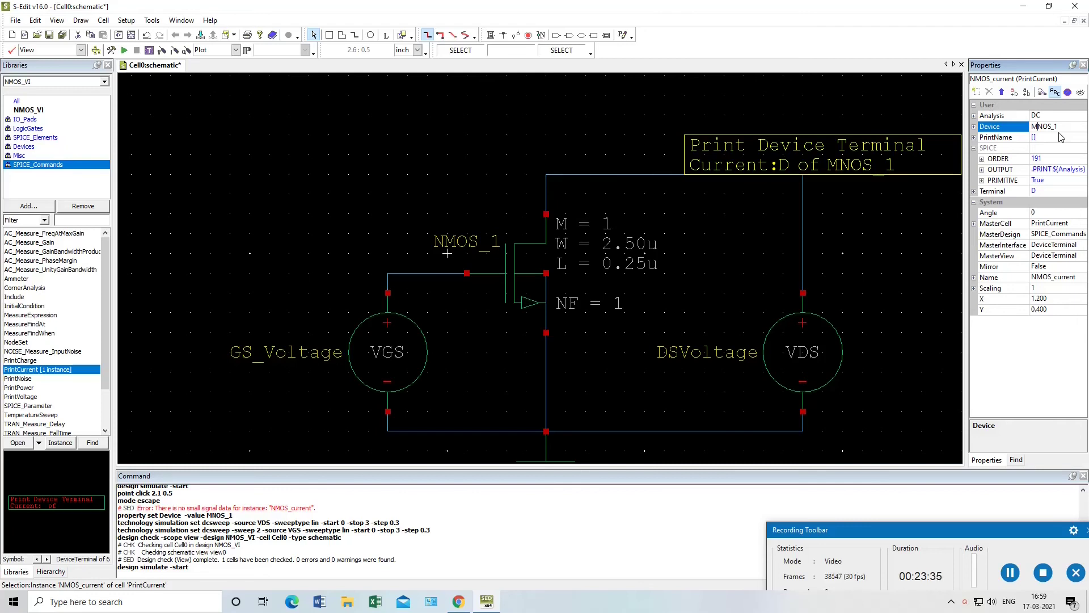
Set the Device property of the PrintCurrent instance to MNMOS_1 and clear the selection.
text(N)
key(Return)
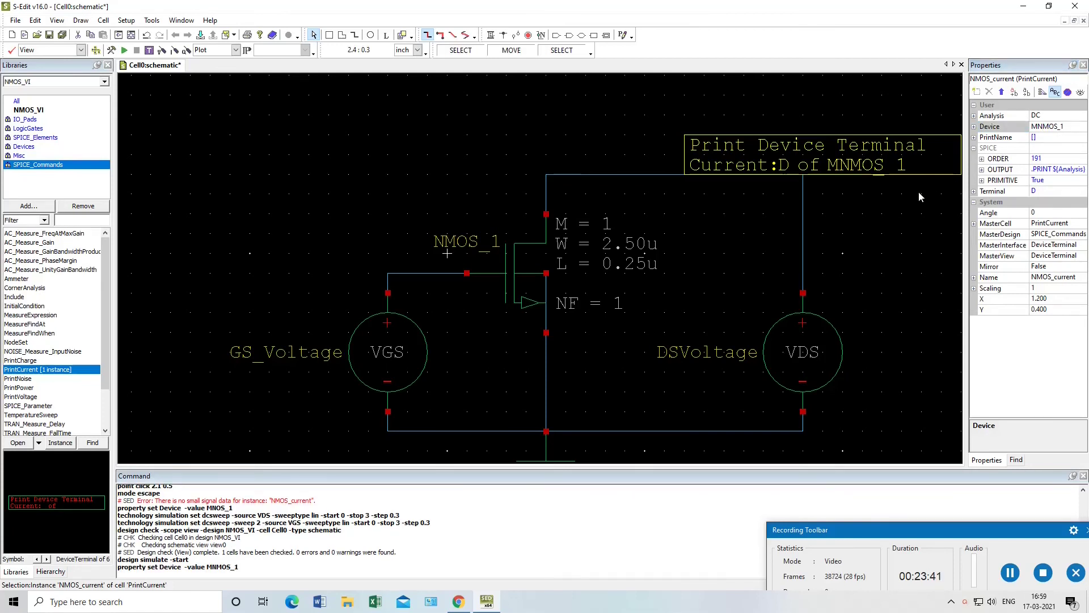
click(918, 192)
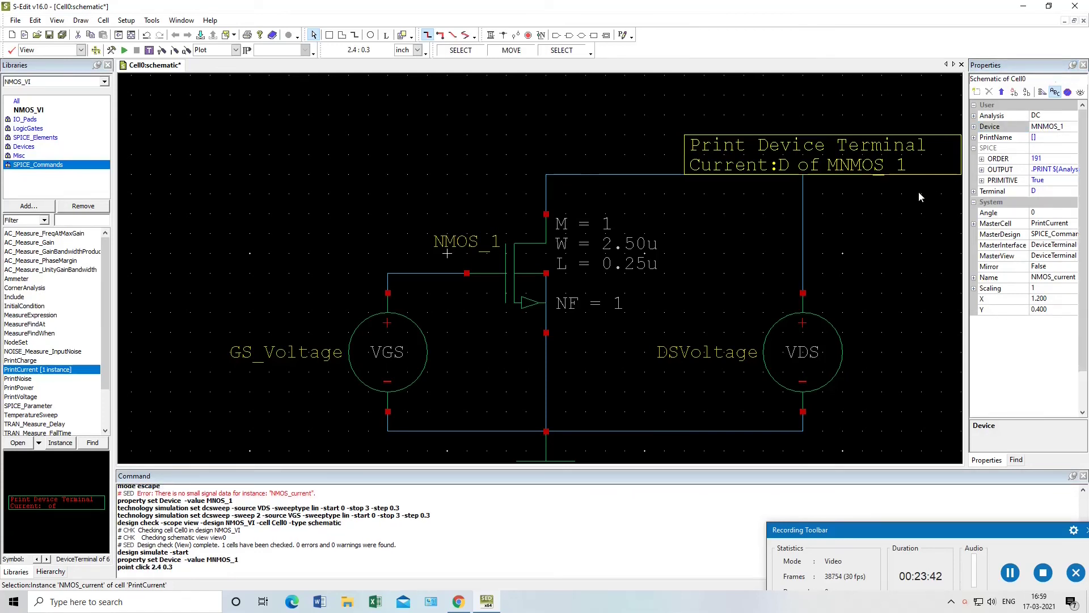
click(806, 162)
drag(781, 153, 754, 138)
click(884, 213)
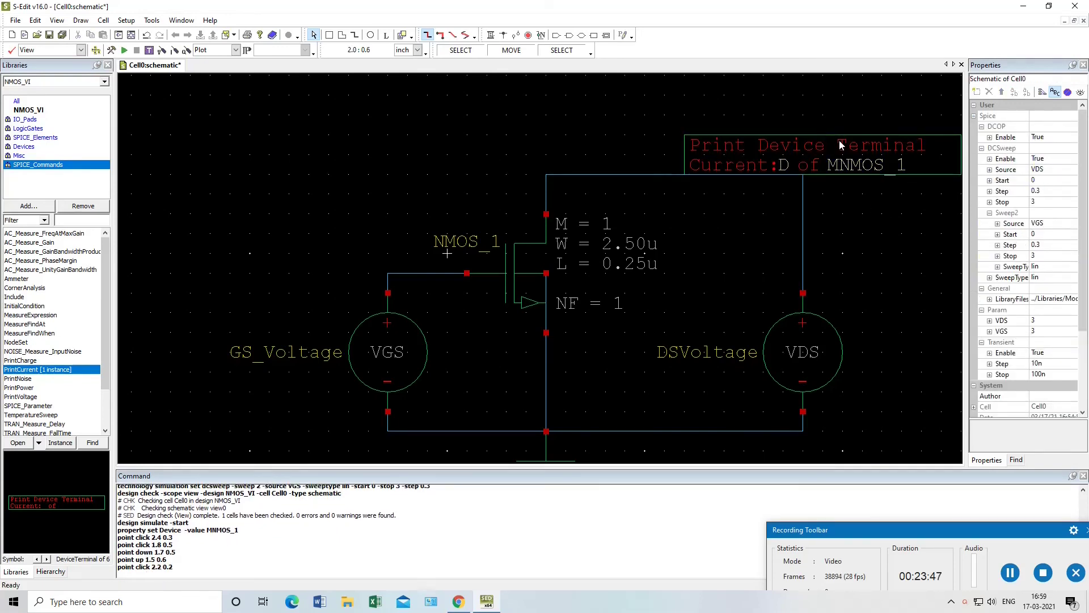
Move the PrintCurrent instance along the drain wire so it sits between the NMOS drain and the DSVoltage branch.
click(841, 142)
drag(855, 137, 764, 136)
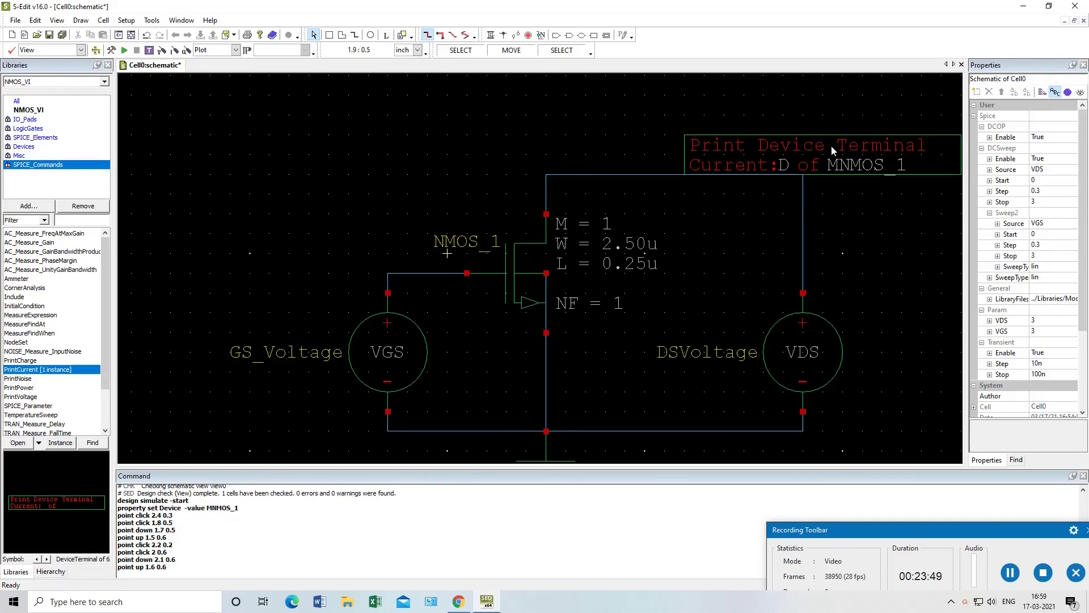
middle_drag(832, 150, 701, 155)
click(878, 211)
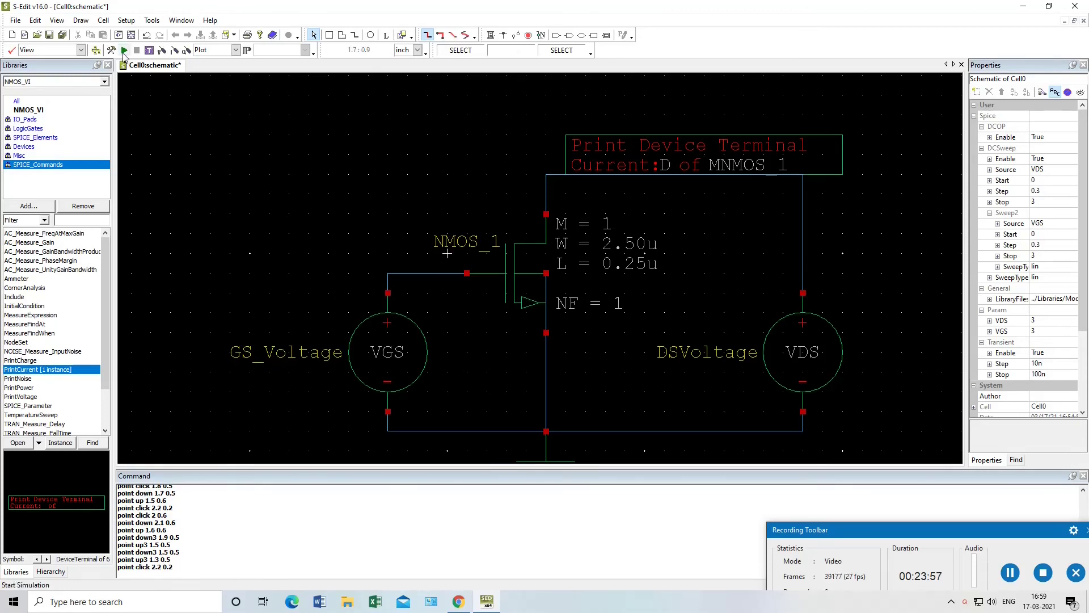
Run a design check on the Cell0 schematic view and start the simulation.
click(12, 51)
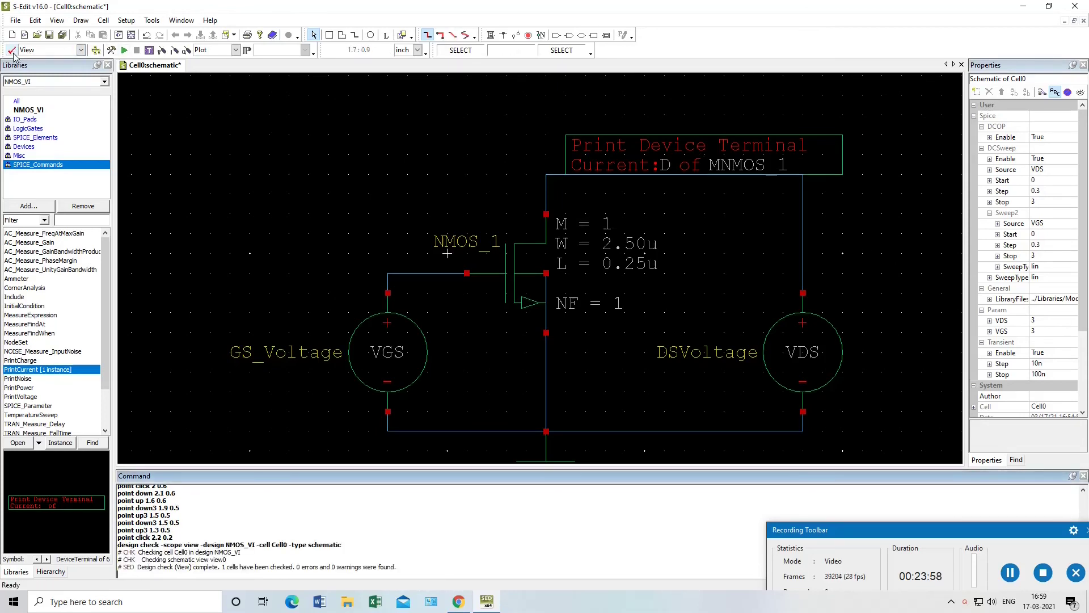
click(125, 52)
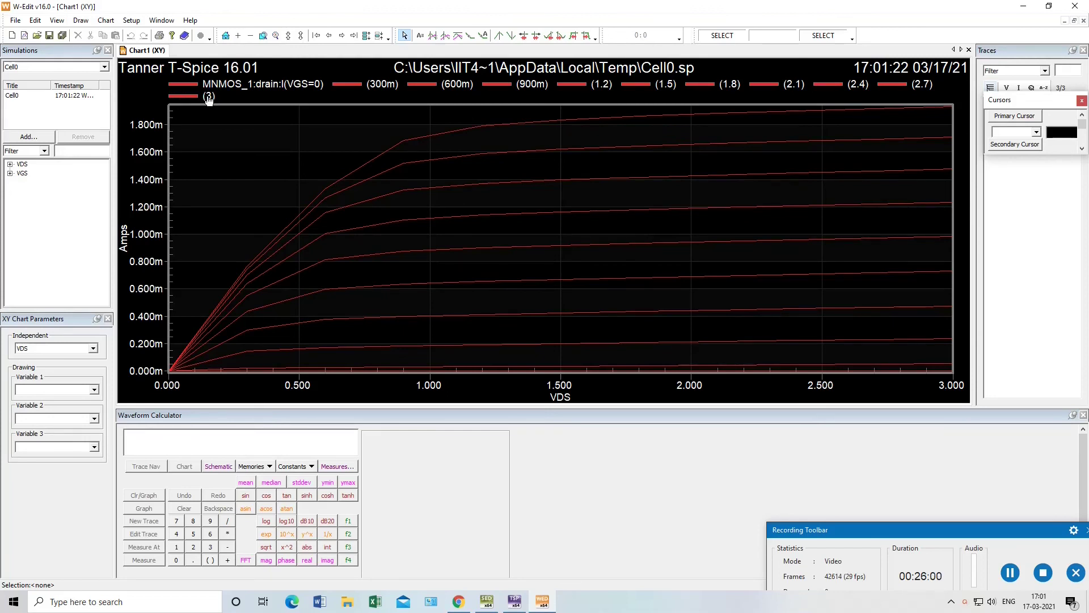
Highlight the VGS=0 drain current trace in the chart to locate its curve, and clear the selection.
click(316, 84)
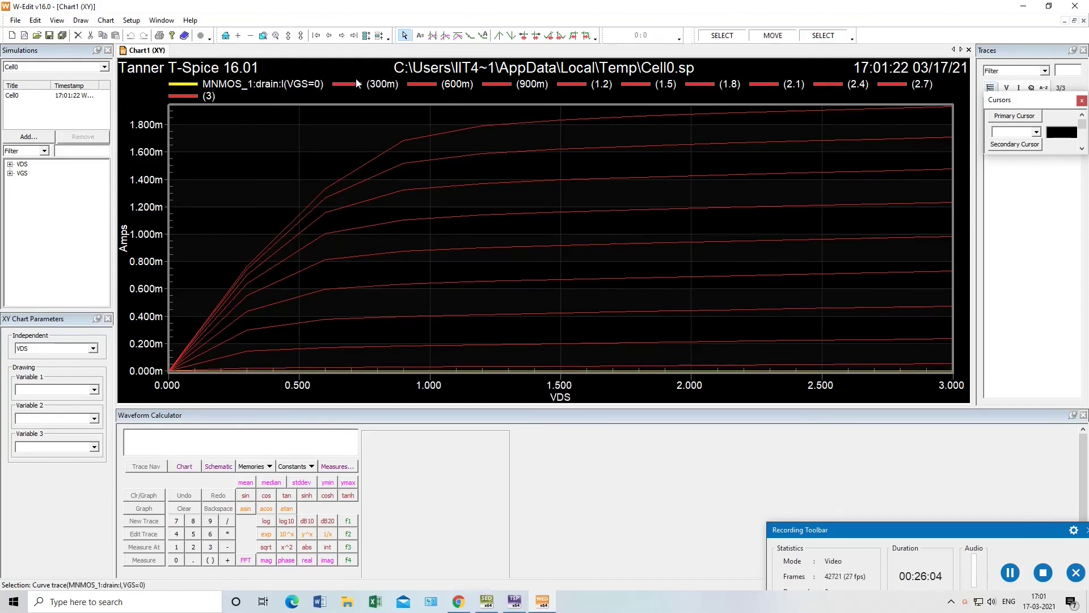
click(189, 88)
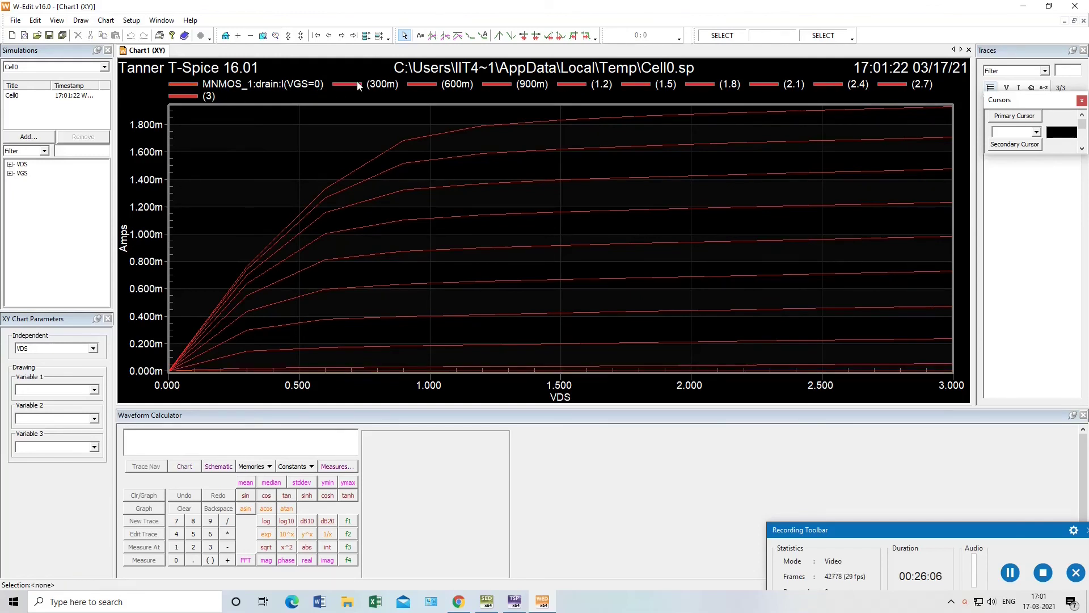
click(301, 87)
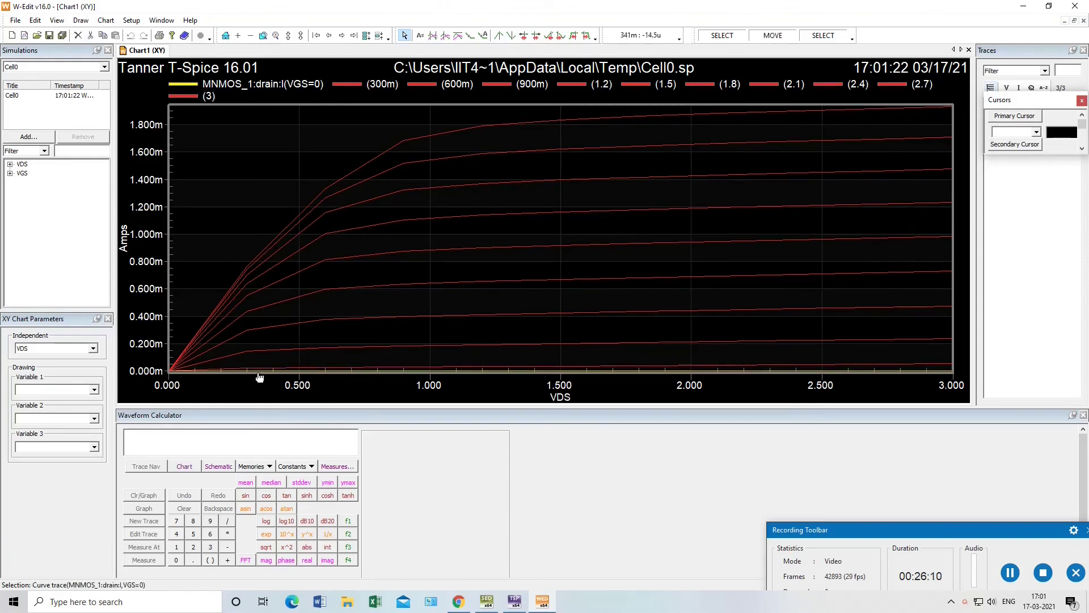
click(302, 368)
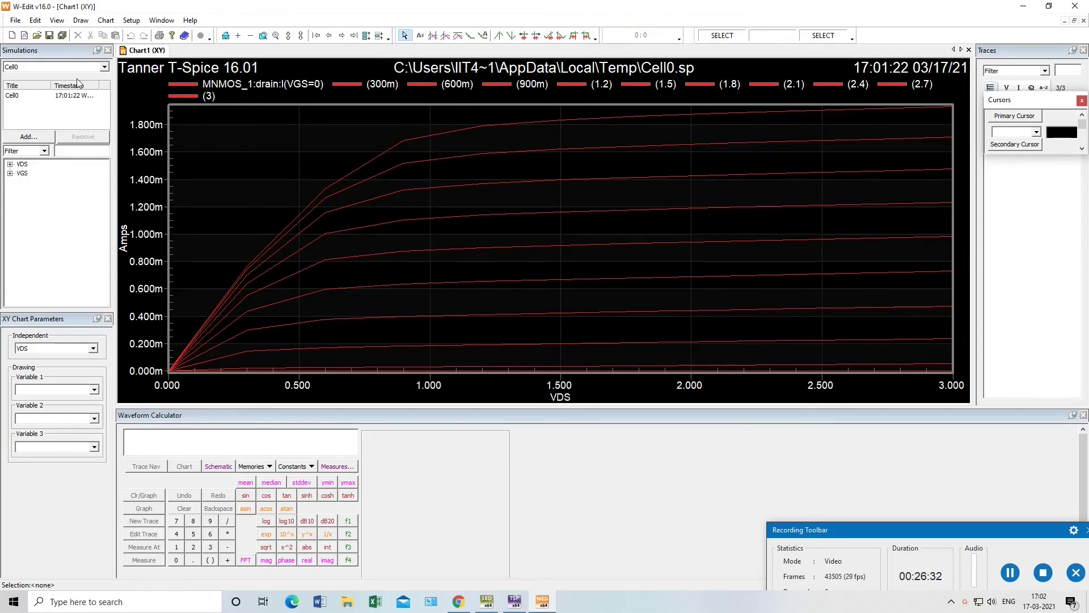
Expand the VGS sweep values in the simulation results and examine the choices for the chart's independent variable.
click(10, 174)
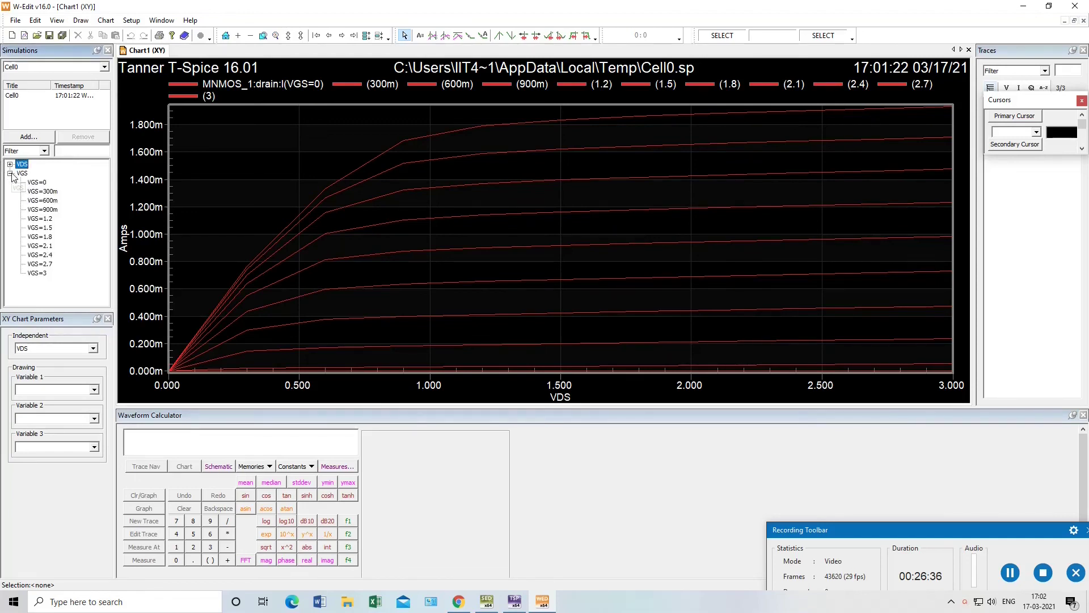
click(38, 182)
click(94, 391)
click(95, 394)
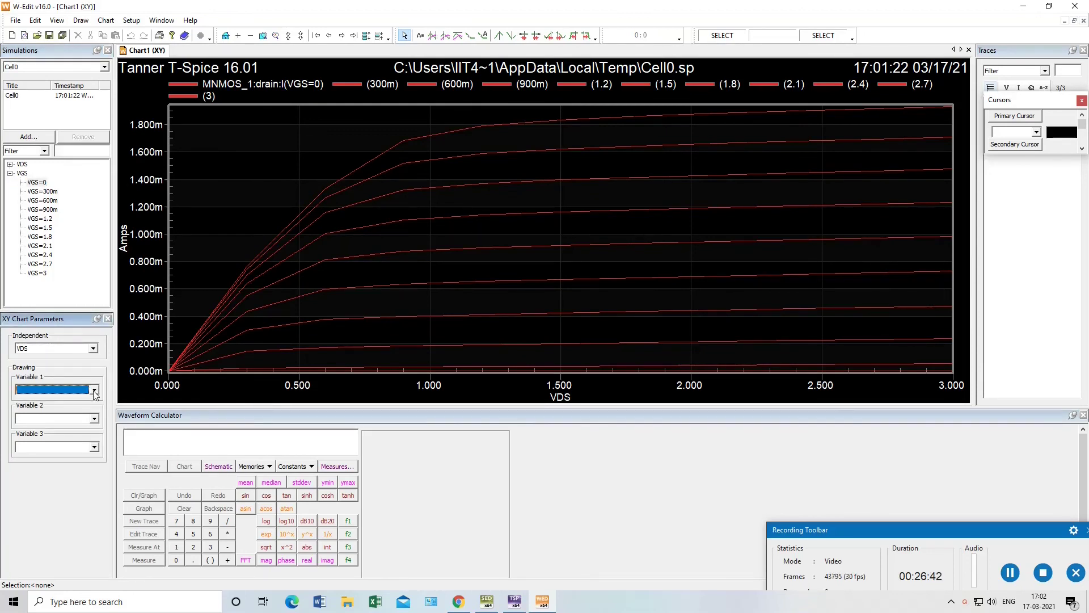
click(92, 349)
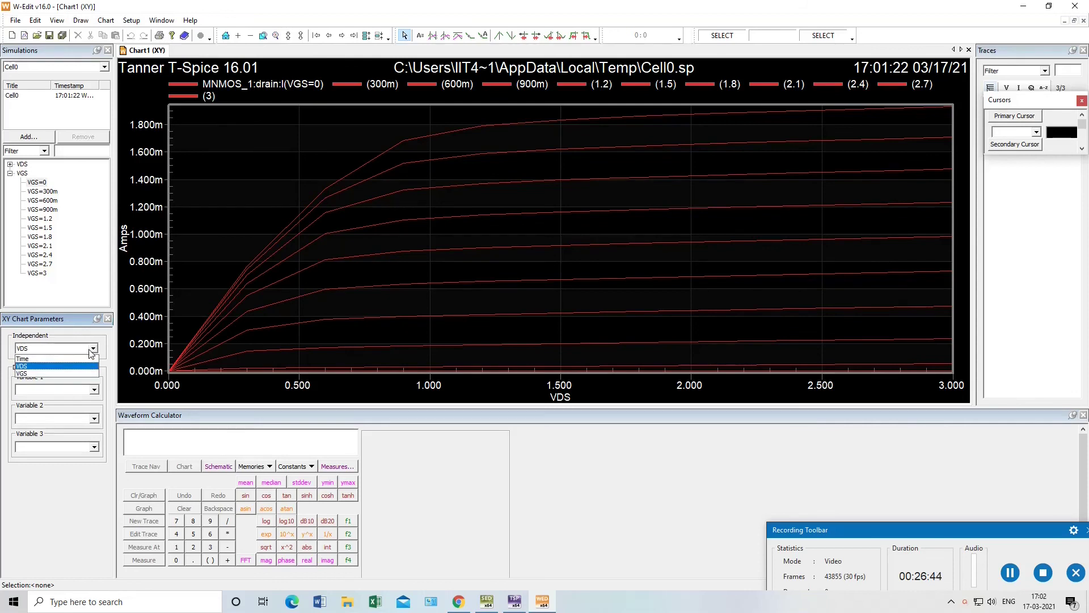
click(91, 350)
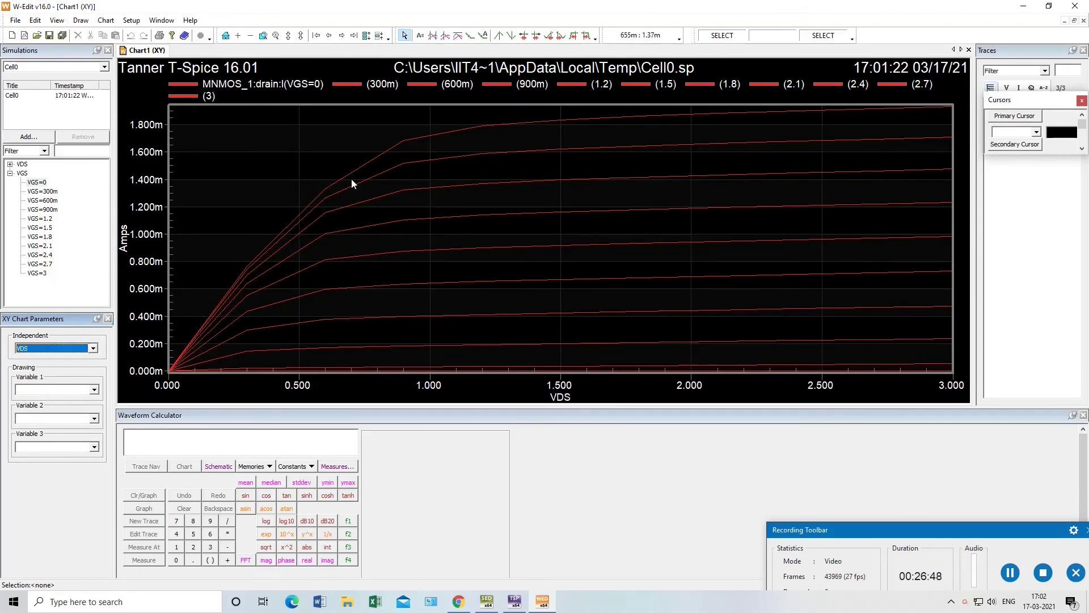
Open the save options for the Cell0 chartbook and dismiss them without saving.
click(49, 35)
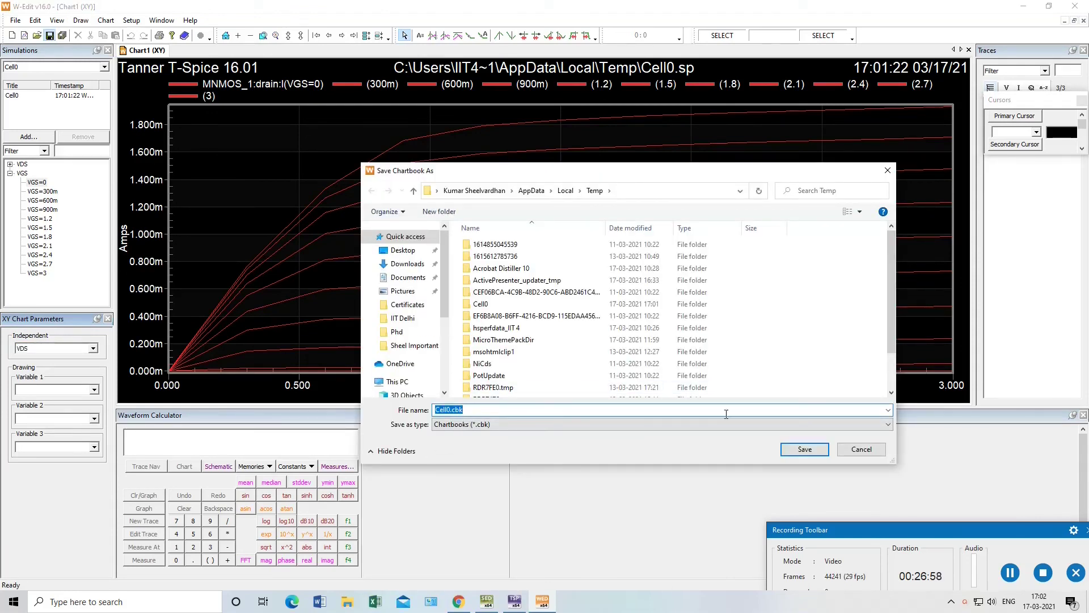
click(841, 449)
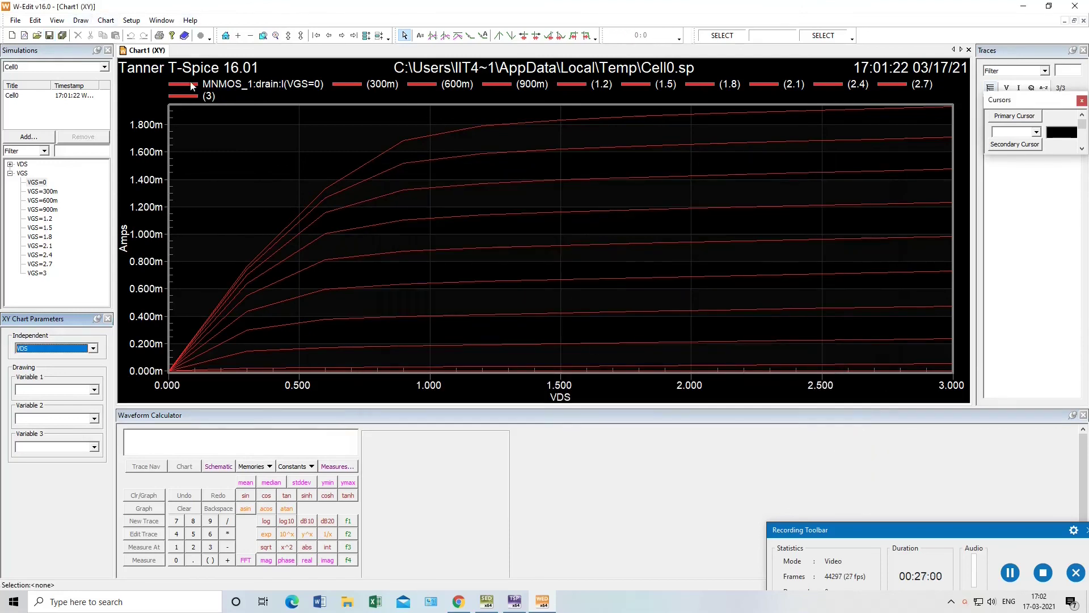
Add a text label reading ABCD in the empty area above the start of the drain current curves.
click(420, 36)
click(262, 149)
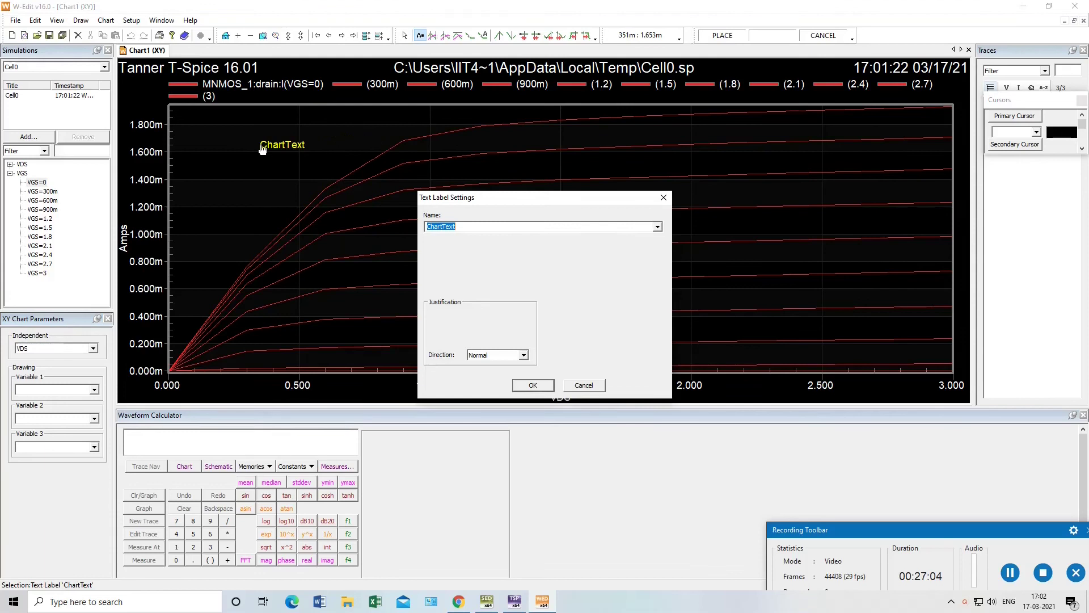
text(ABCD)
click(533, 385)
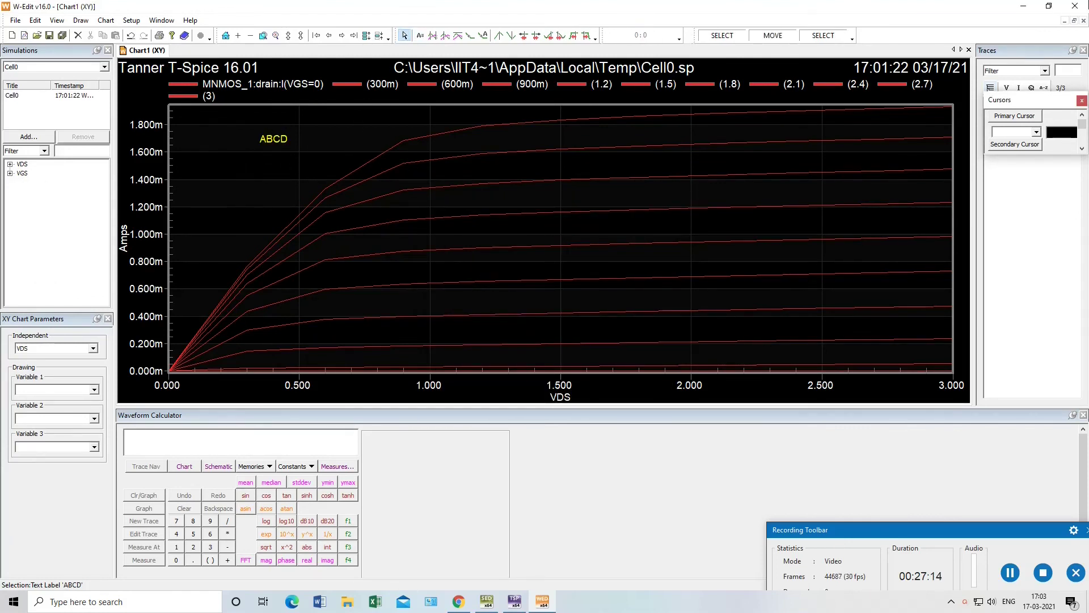
Close the waveform viewer without saving the Cell0 chartbook and close T-Spice to return to the schematic.
click(1076, 9)
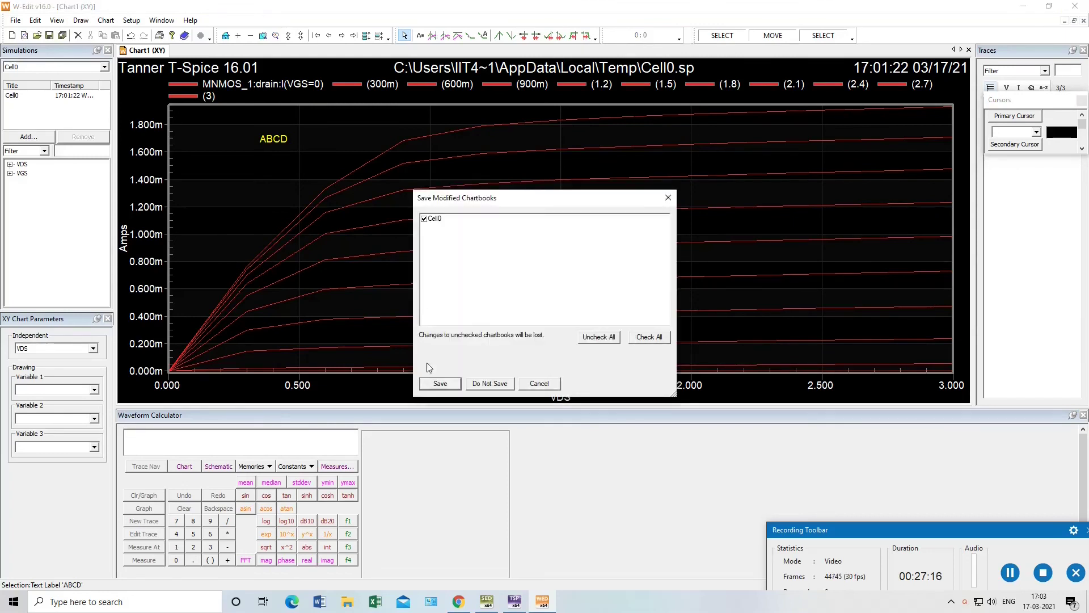
click(479, 388)
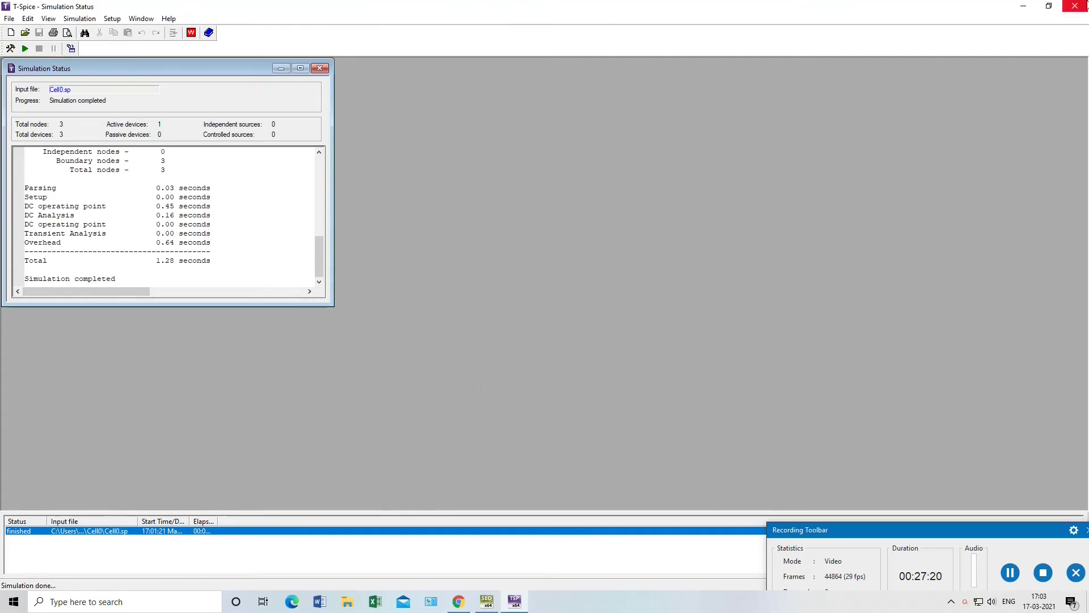
click(1076, 7)
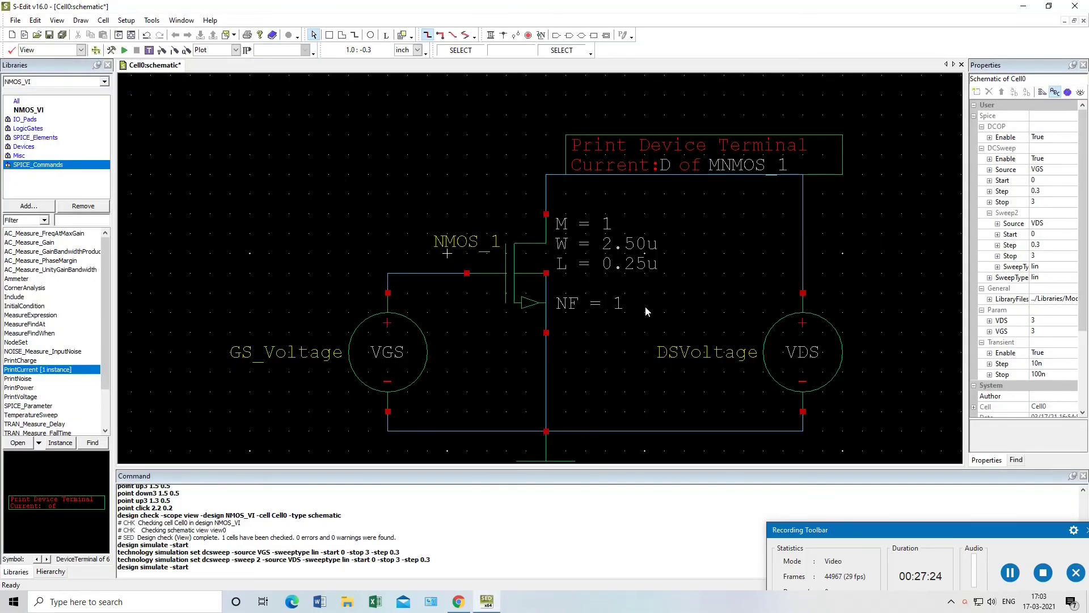
Select the NMOS_1 transistor and review its channel length L and width W, limiting the property list to the displayed properties.
click(623, 243)
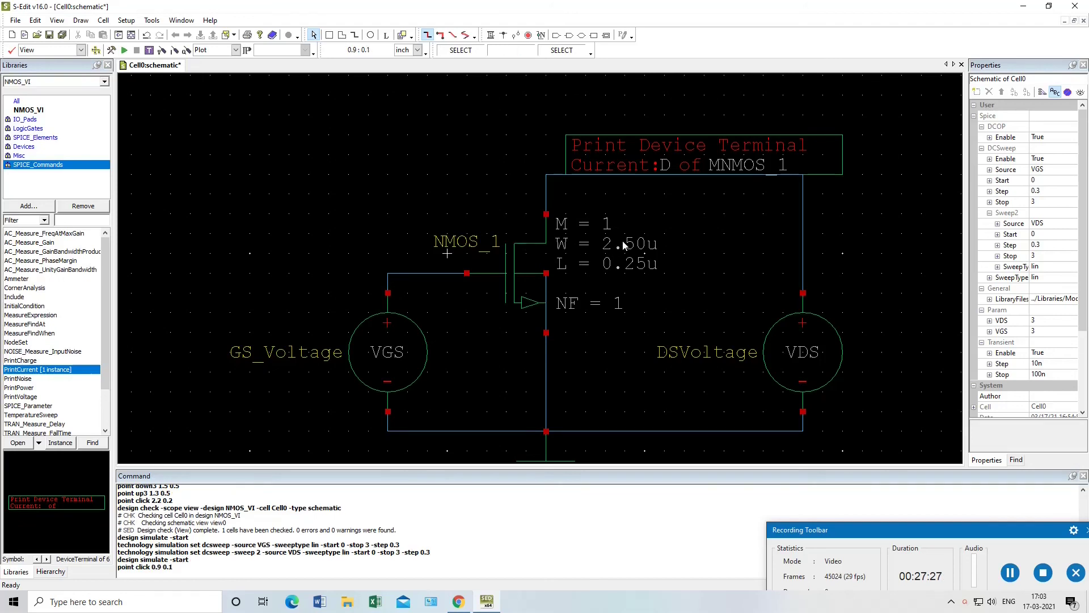
click(561, 246)
click(506, 265)
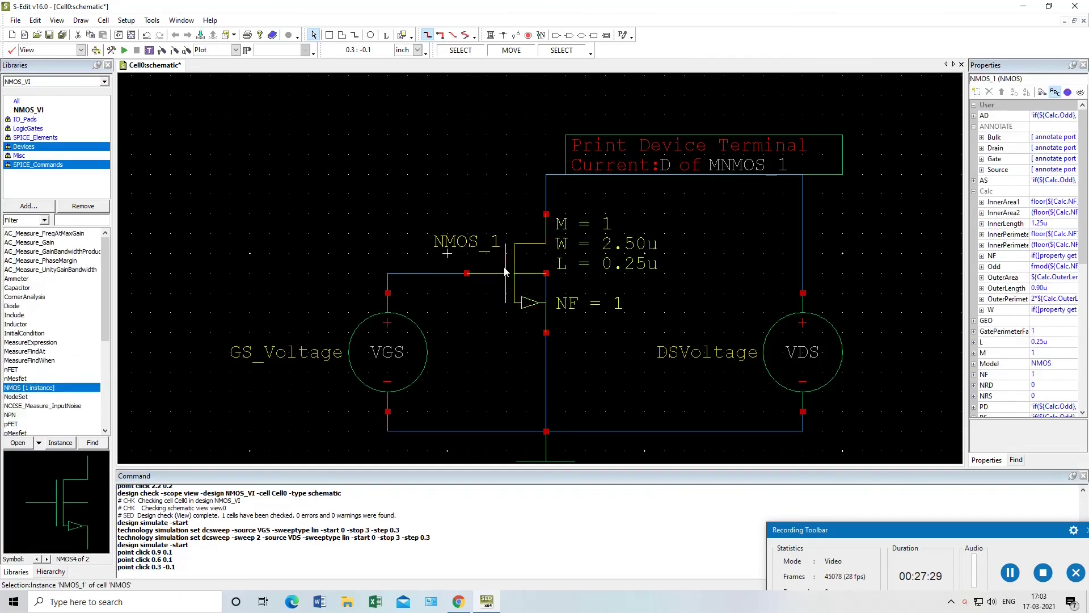
mouse_move(1084, 136)
mouse_down()
mouse_move(1088, 287)
mouse_move(1088, 153)
mouse_up()
click(1048, 299)
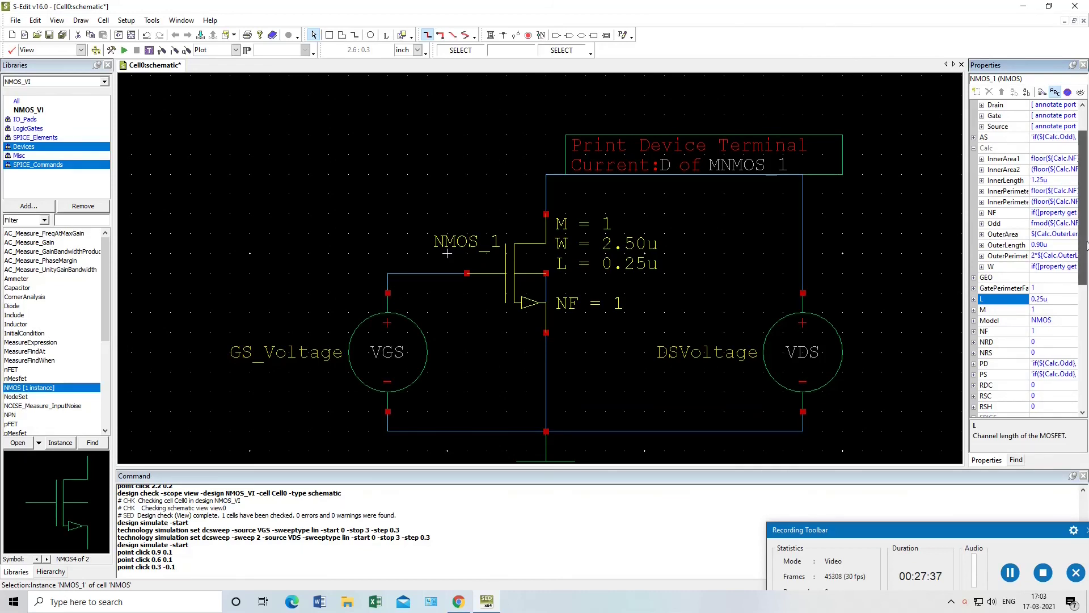
drag(1088, 245, 1087, 298)
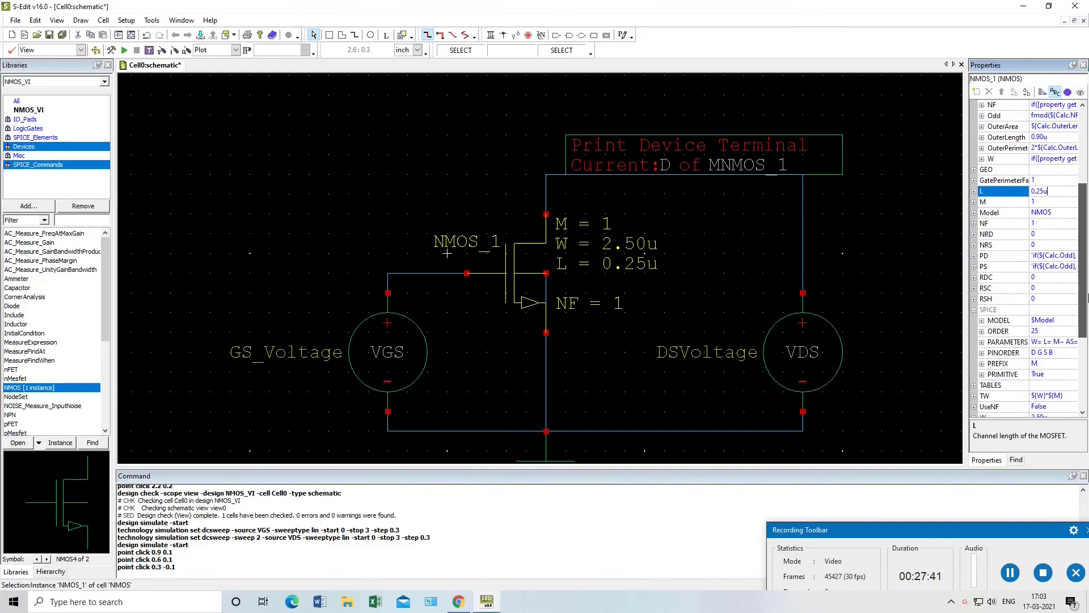
click(1081, 95)
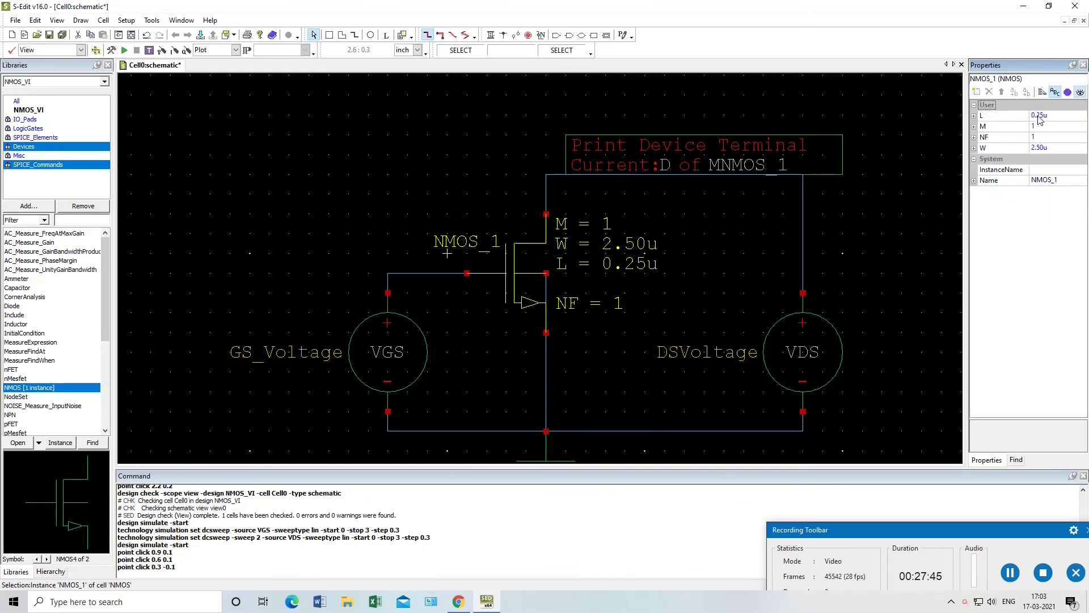
click(1039, 148)
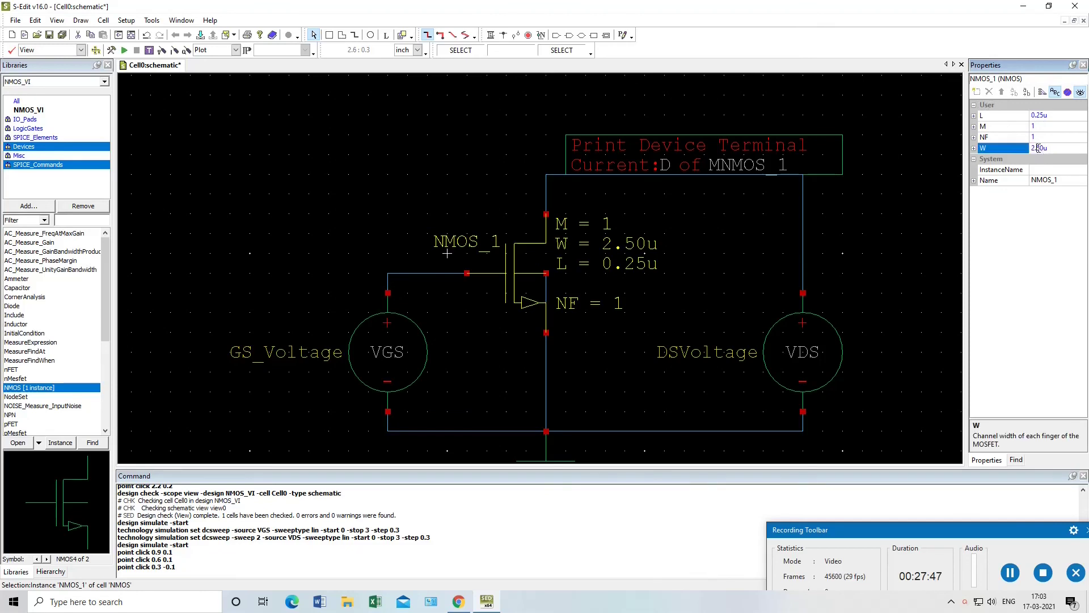
Select the PrintCurrent instance and review its Device and Terminal properties and its entry among the library cells.
click(727, 169)
click(749, 160)
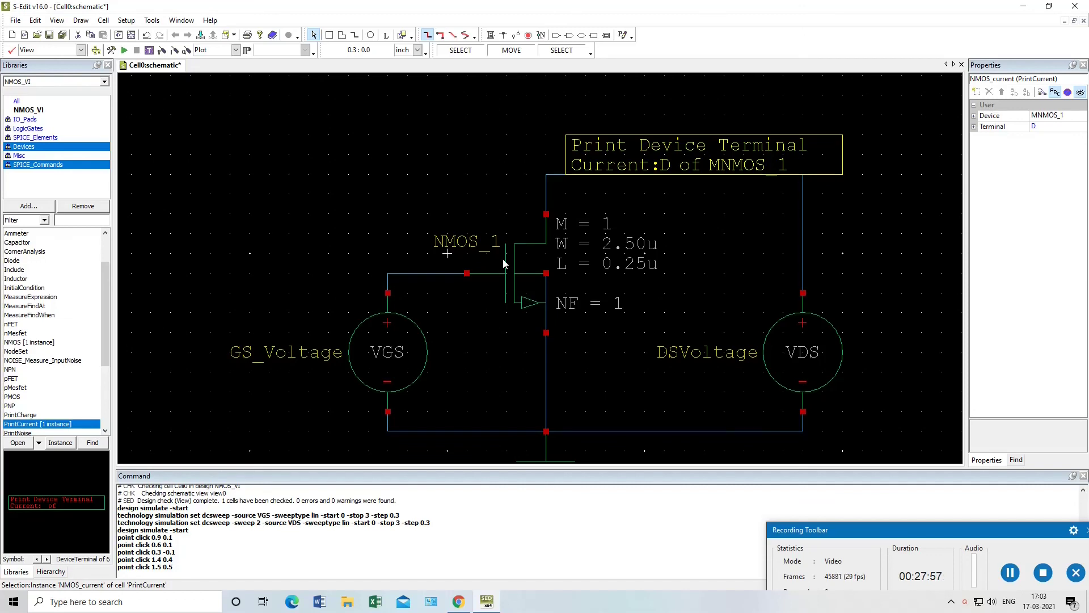
drag(104, 285, 112, 309)
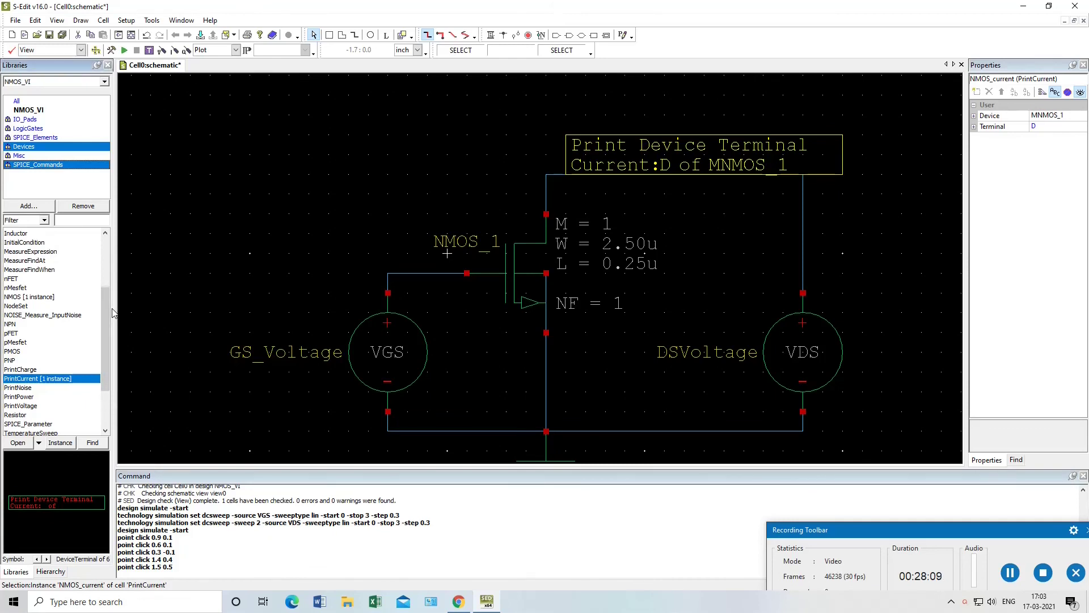